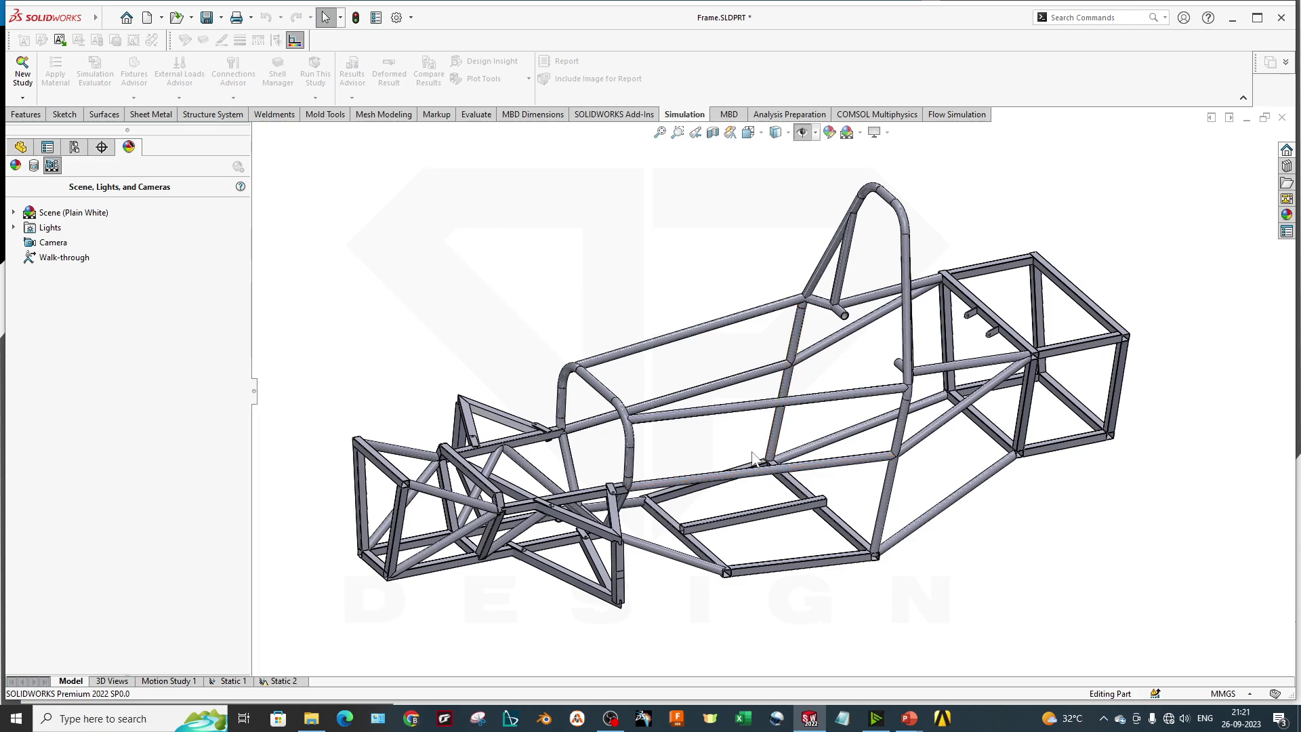
Orbit and zoom around the tubular chassis frame, looking closely at the front strut
middle_click_drag(757, 460, 761, 395)
middle_click_drag(994, 433, 948, 444)
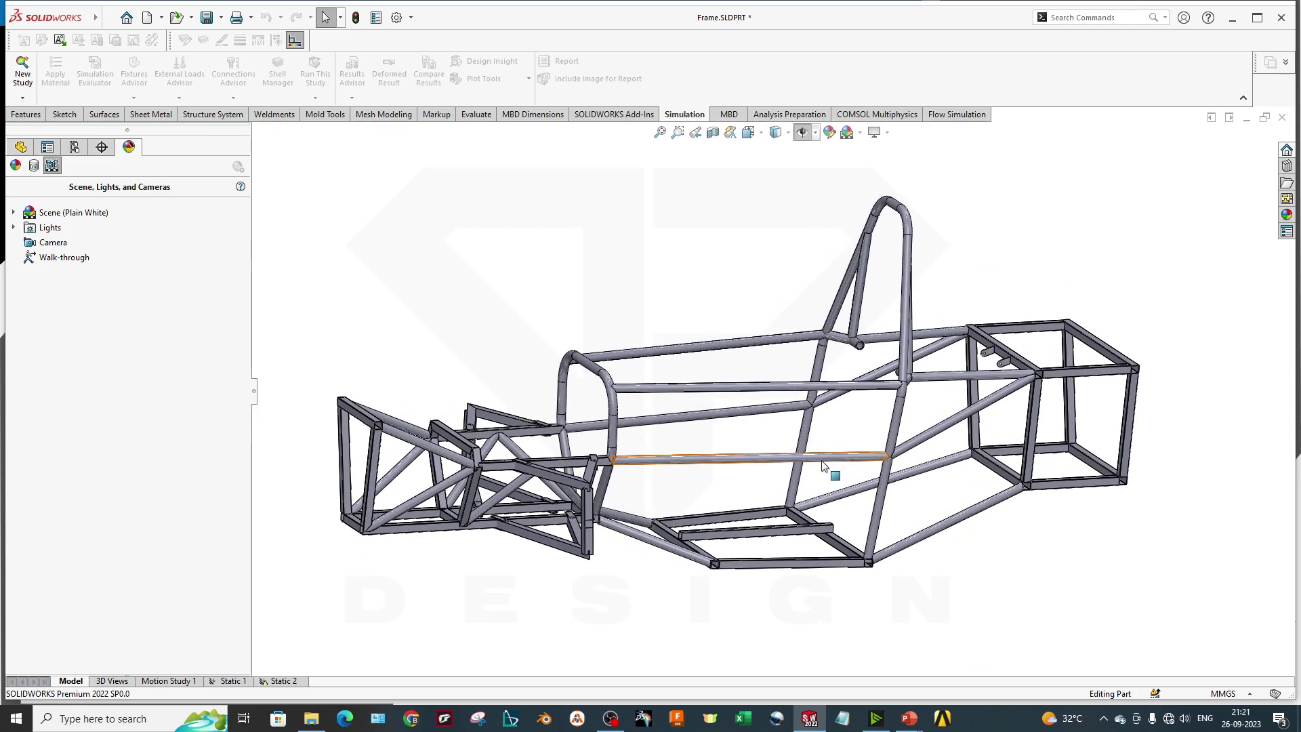
middle_click_drag(834, 471, 851, 488)
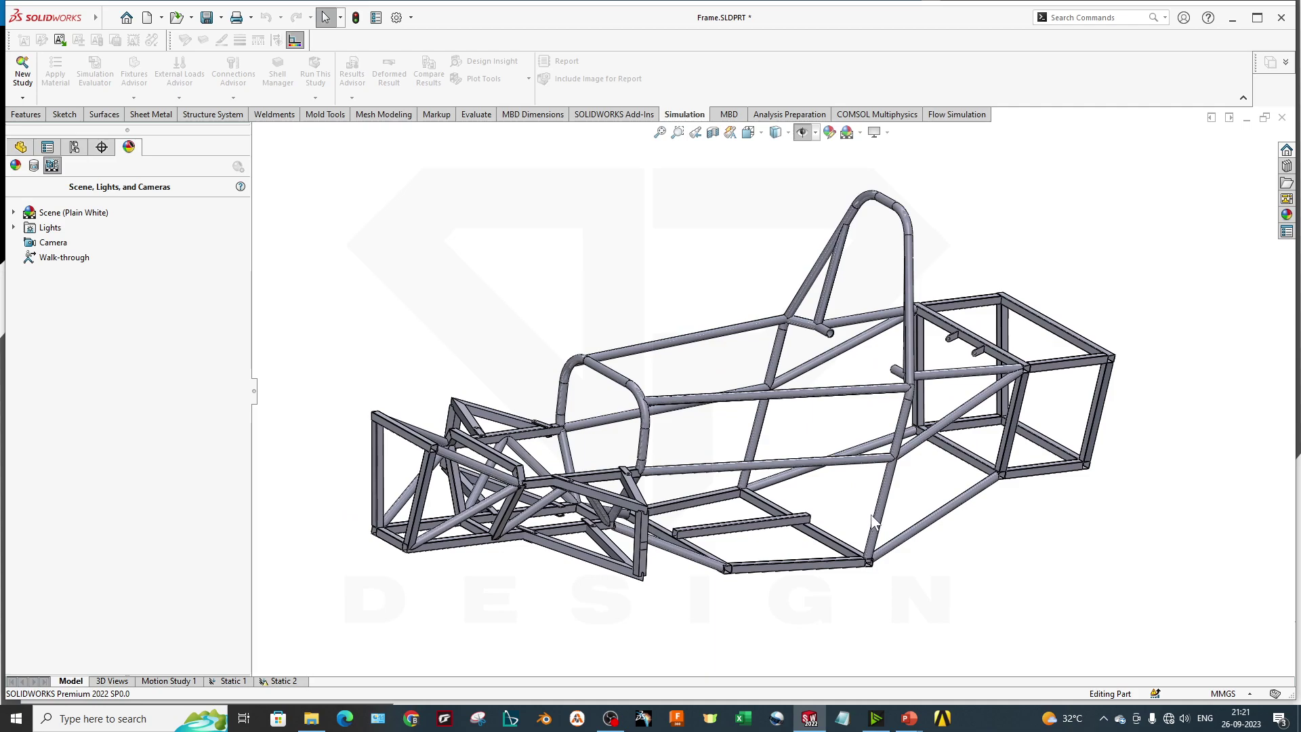
middle_click_drag(887, 467, 871, 421)
scroll(659, 514, "down", 1)
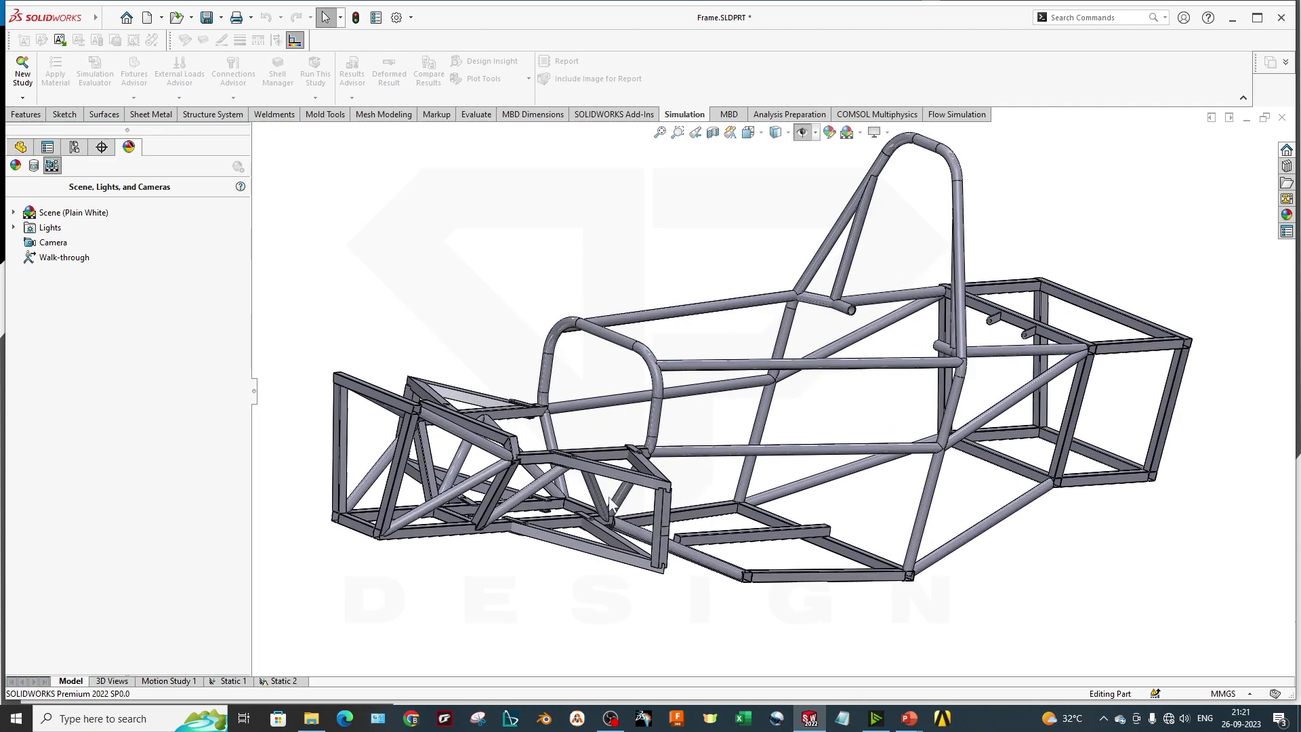
middle_click_drag(661, 513, 672, 556)
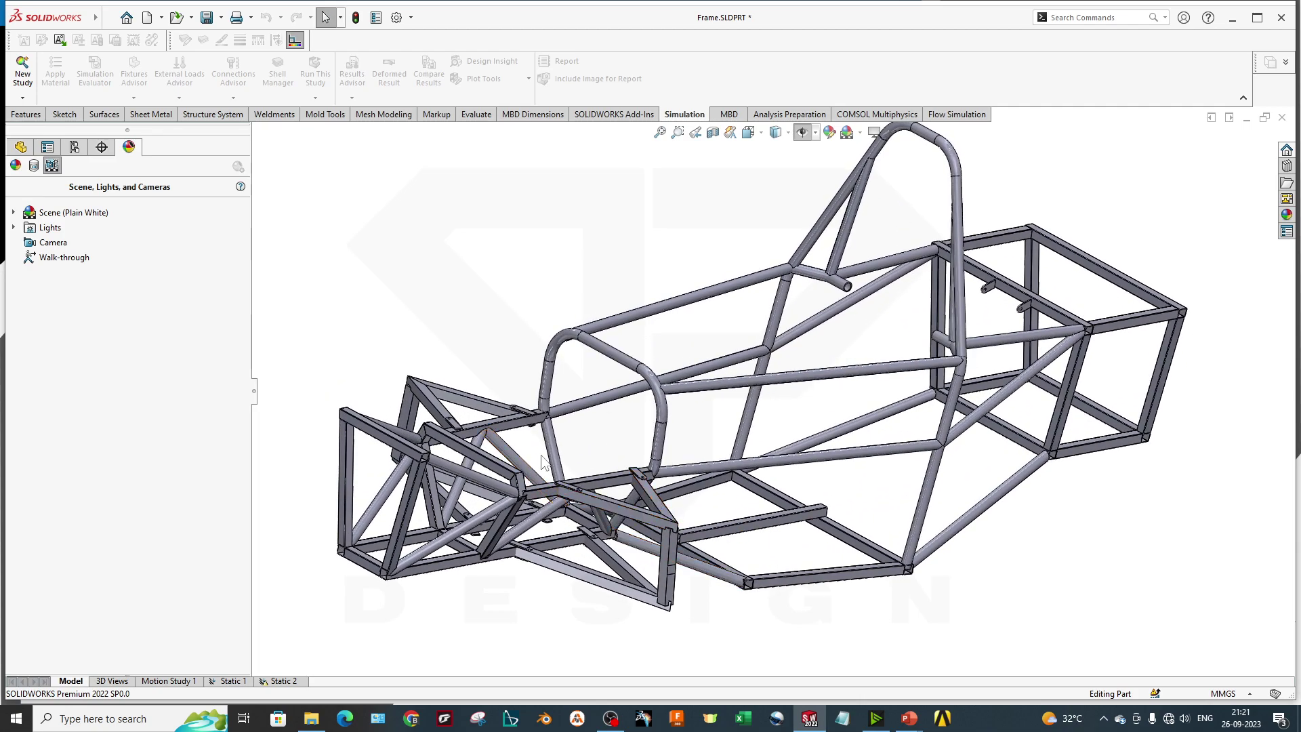
scroll(541, 454, "up", 1)
scroll(447, 485, "down", 1)
middle_click_drag(509, 468, 364, 406)
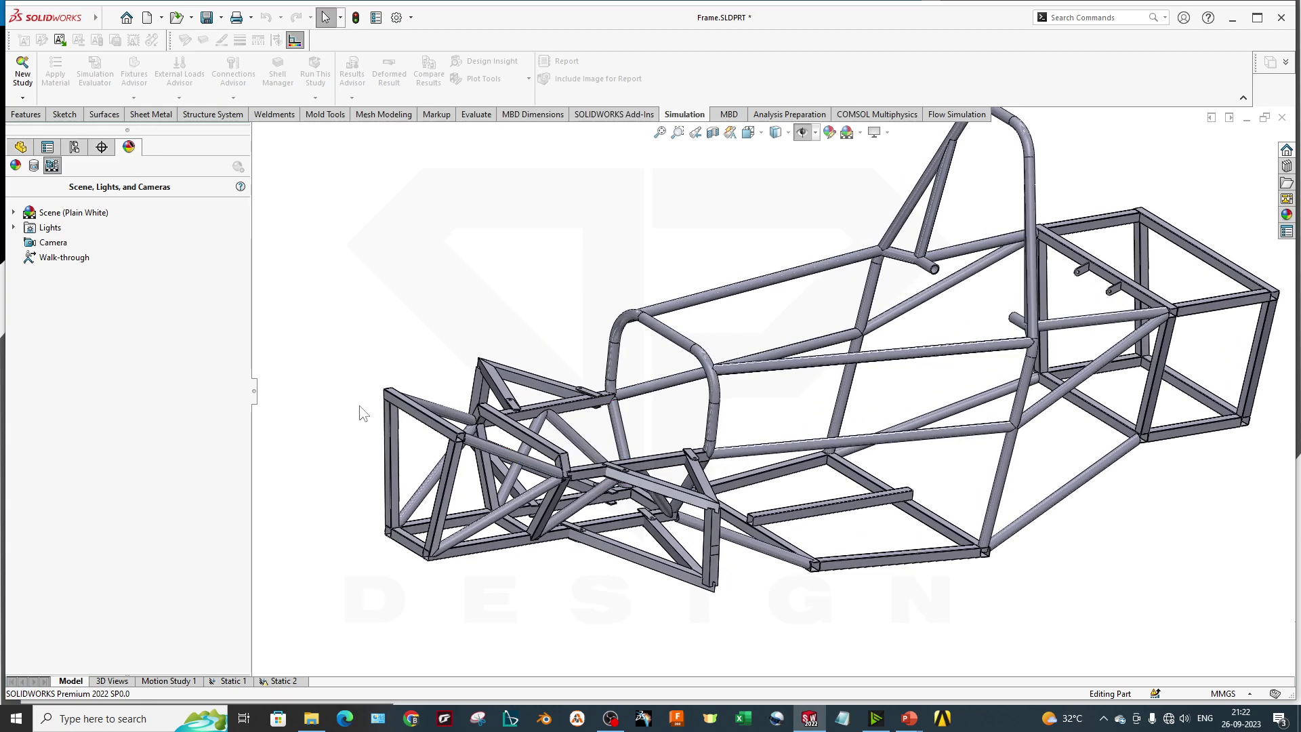
middle_click_drag(437, 525, 444, 498)
scroll(677, 478, "up", 5)
Orbit the frame toward the rear for three-quarter and side-on views
middle_click_drag(978, 481, 890, 528)
scroll(983, 415, "down", 5)
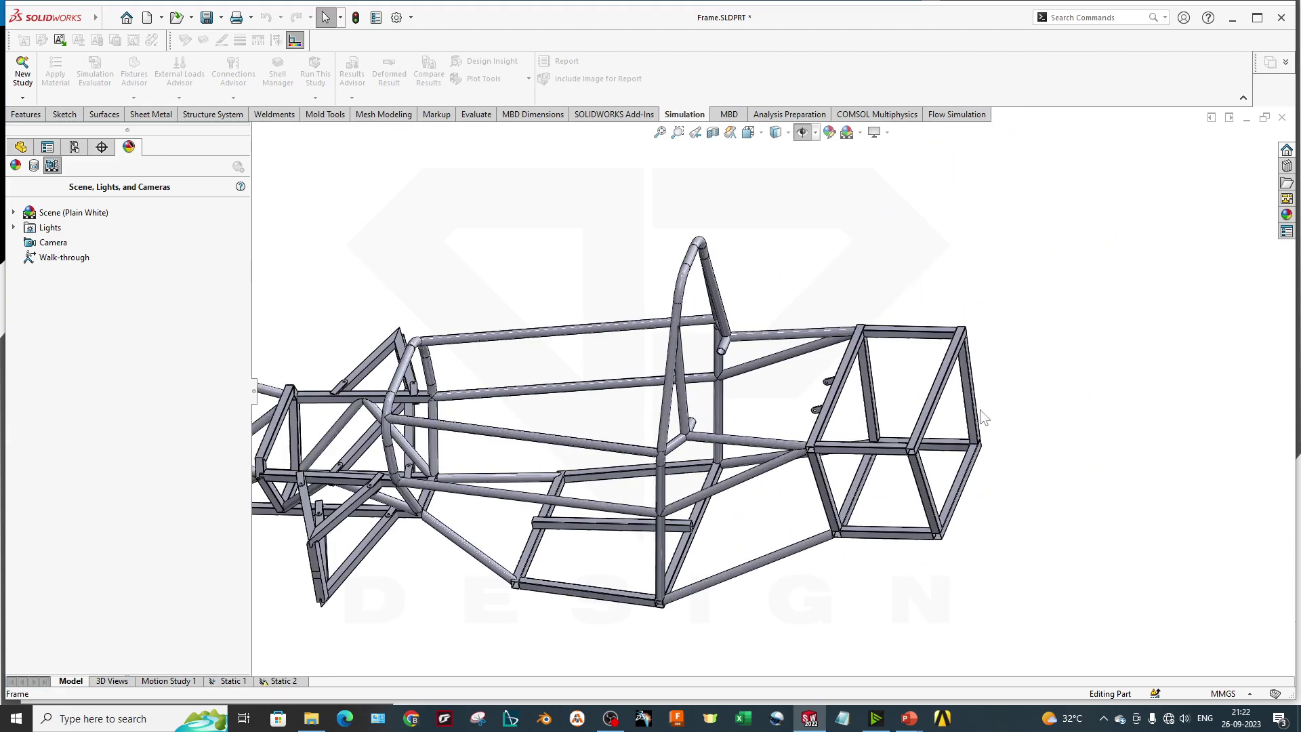
middle_click_drag(898, 476, 842, 446)
scroll(842, 446, "up", 3)
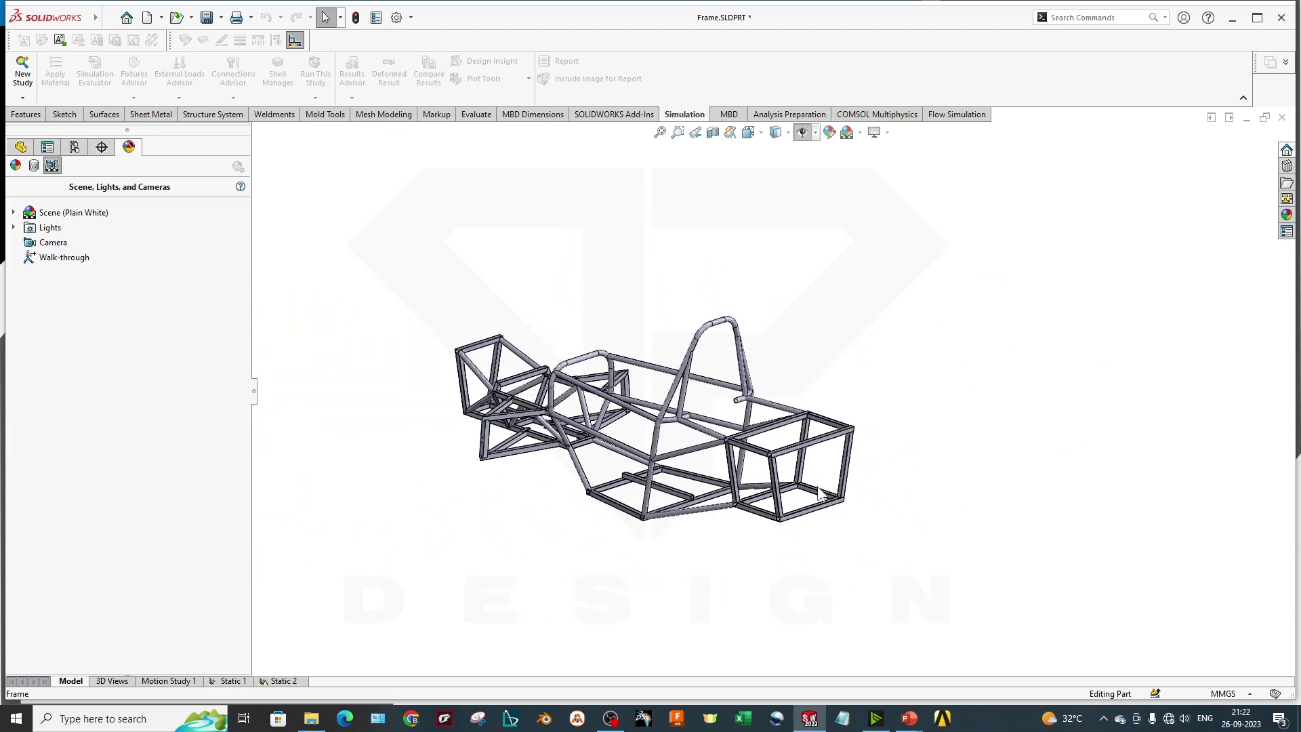
middle_click_drag(699, 498, 758, 385)
scroll(758, 385, "down", 4)
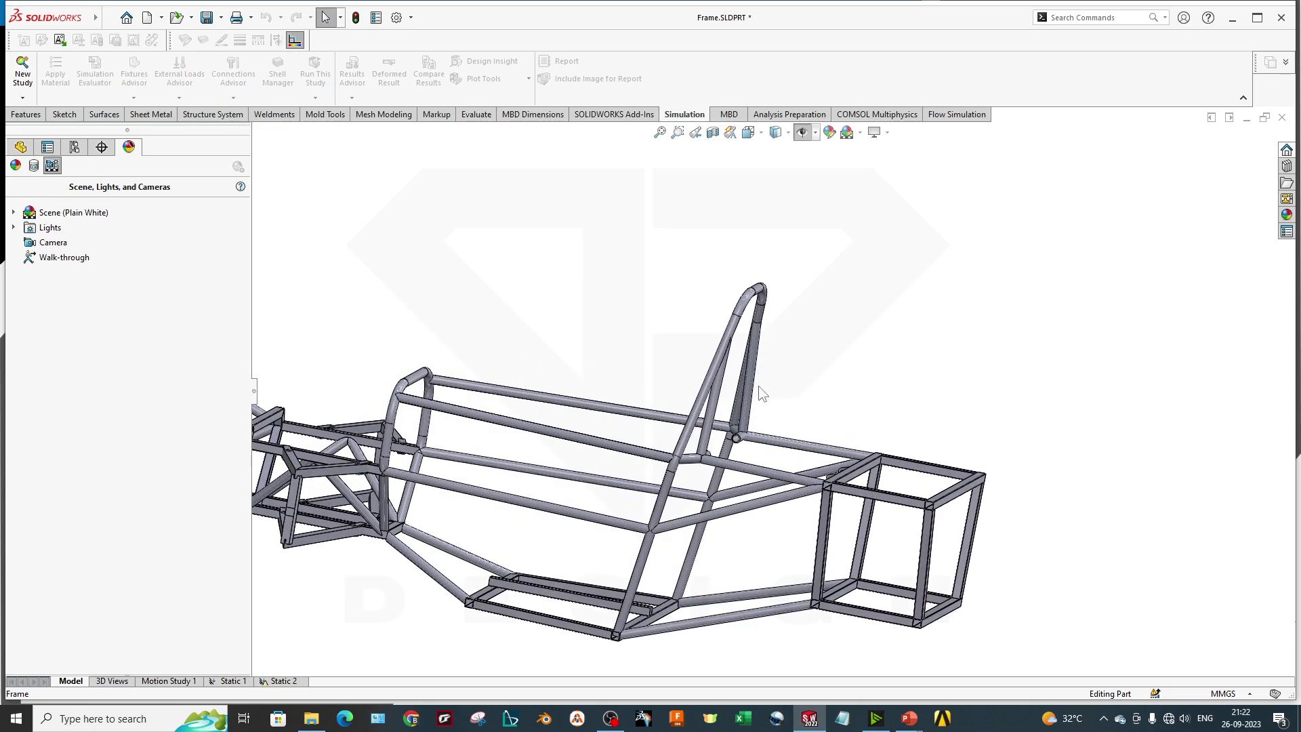
middle_click_drag(767, 464, 1010, 526)
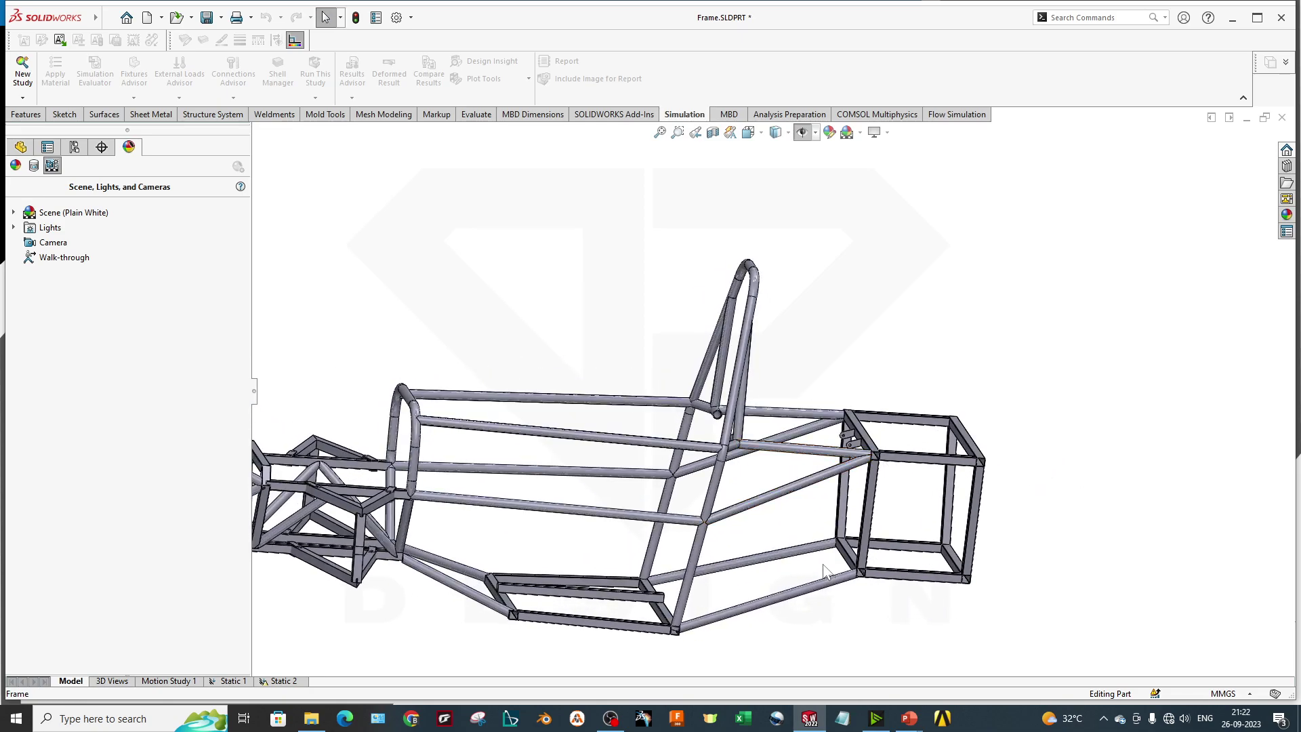
scroll(821, 561, "up", 2)
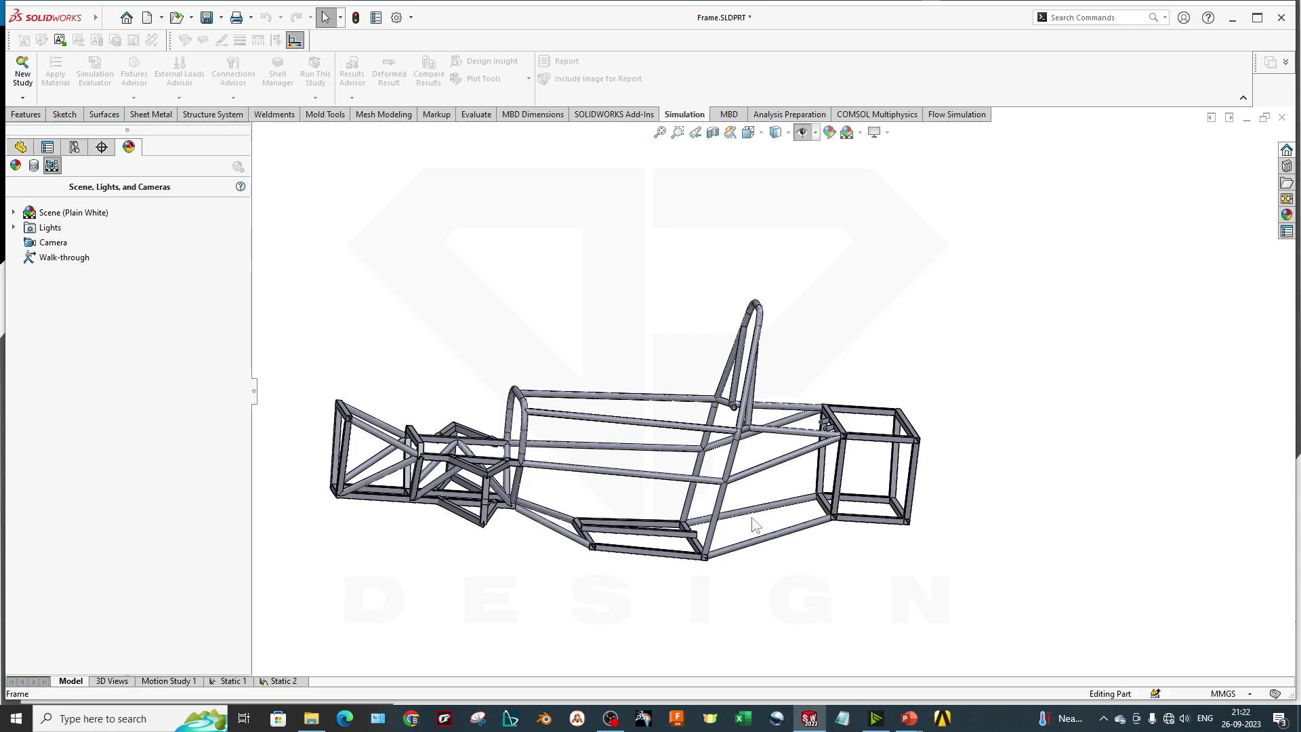
middle_click_drag(754, 524, 793, 549)
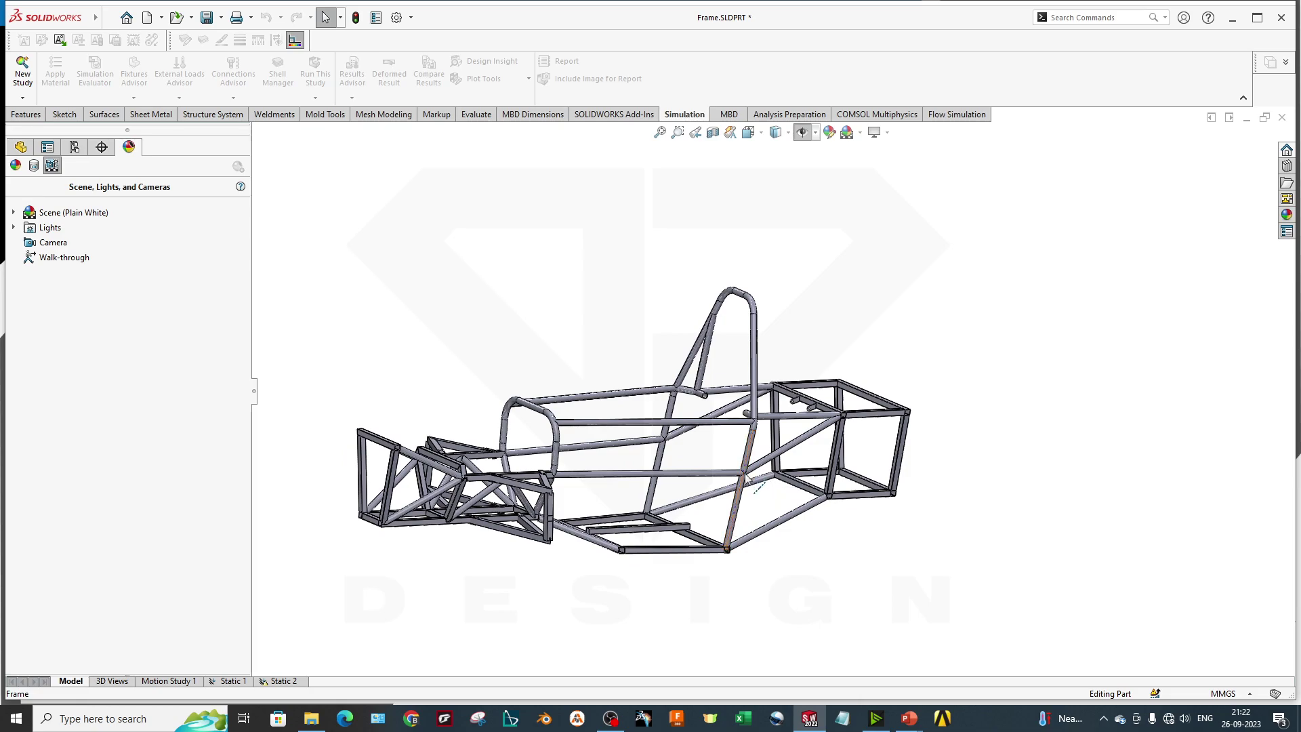
middle_click_drag(746, 480, 744, 478)
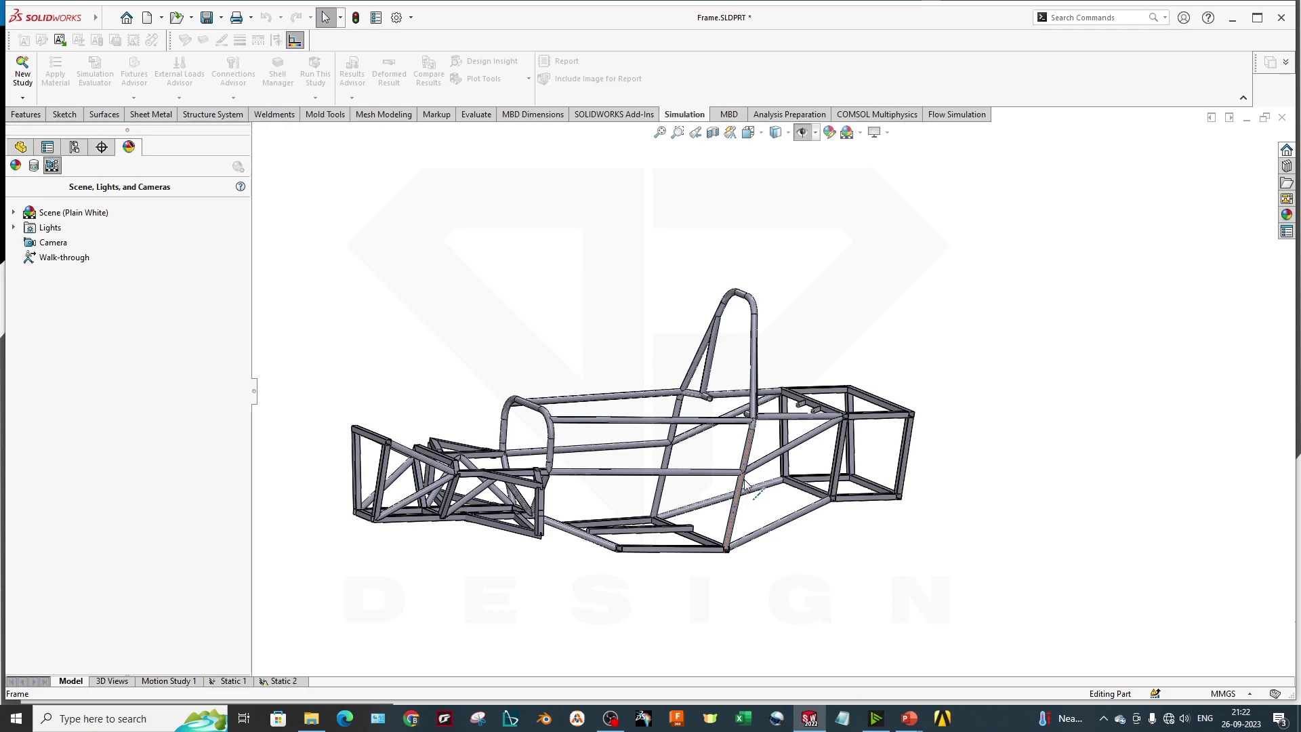
Create a new Static study named 'rear impact analysis' for Frame.SLDPRT
left_click(22, 98)
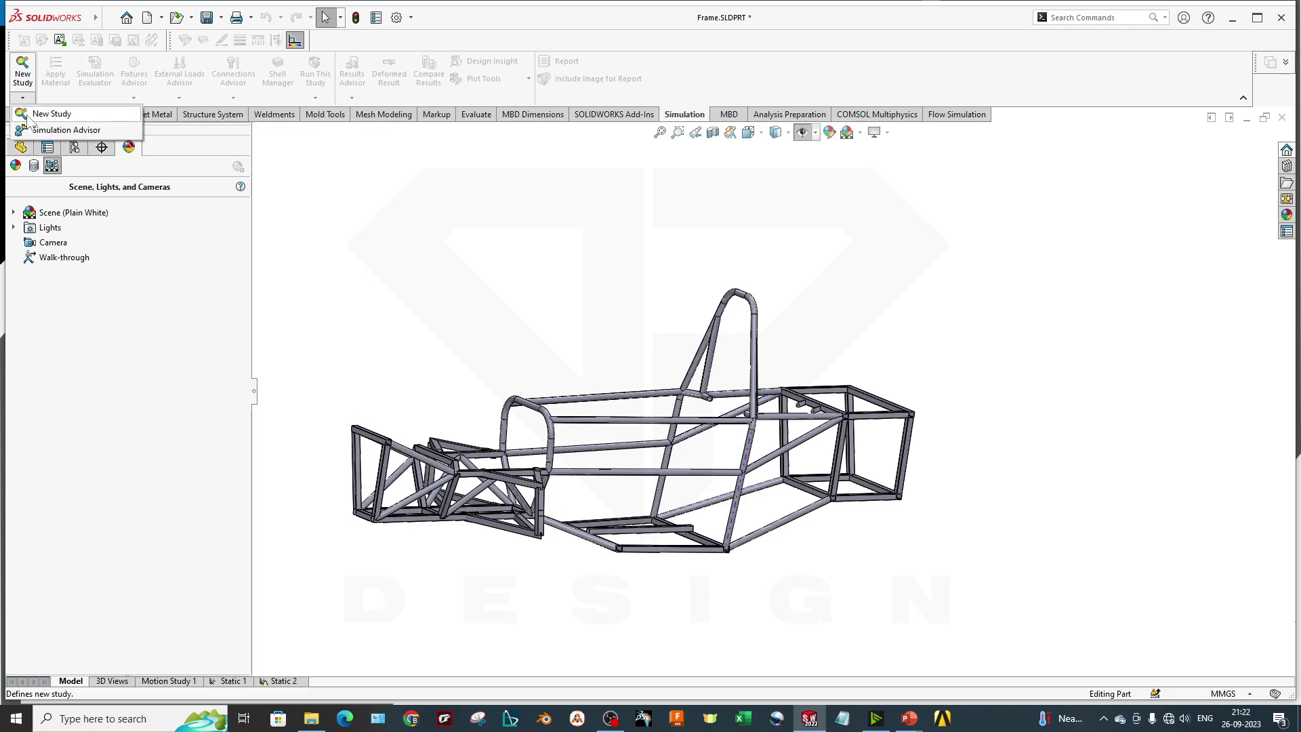
left_click(42, 114)
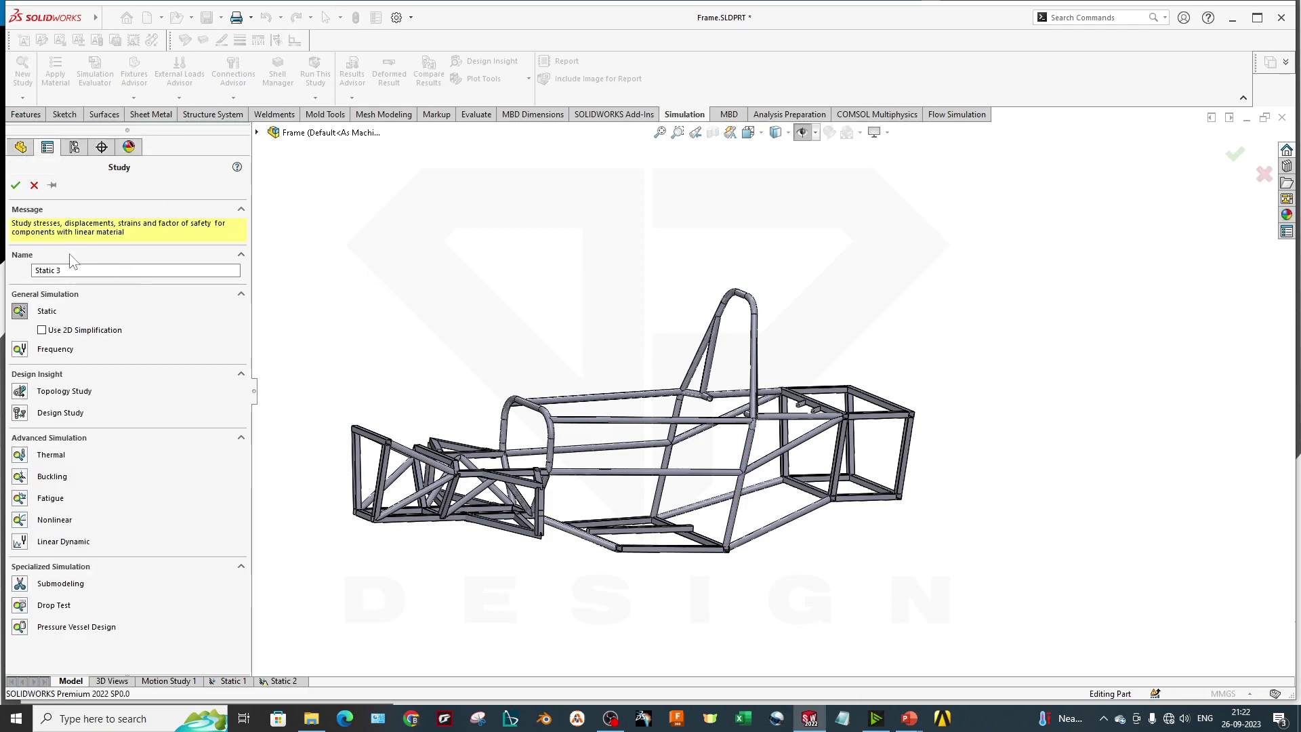
left_click_drag(75, 270, 3, 269)
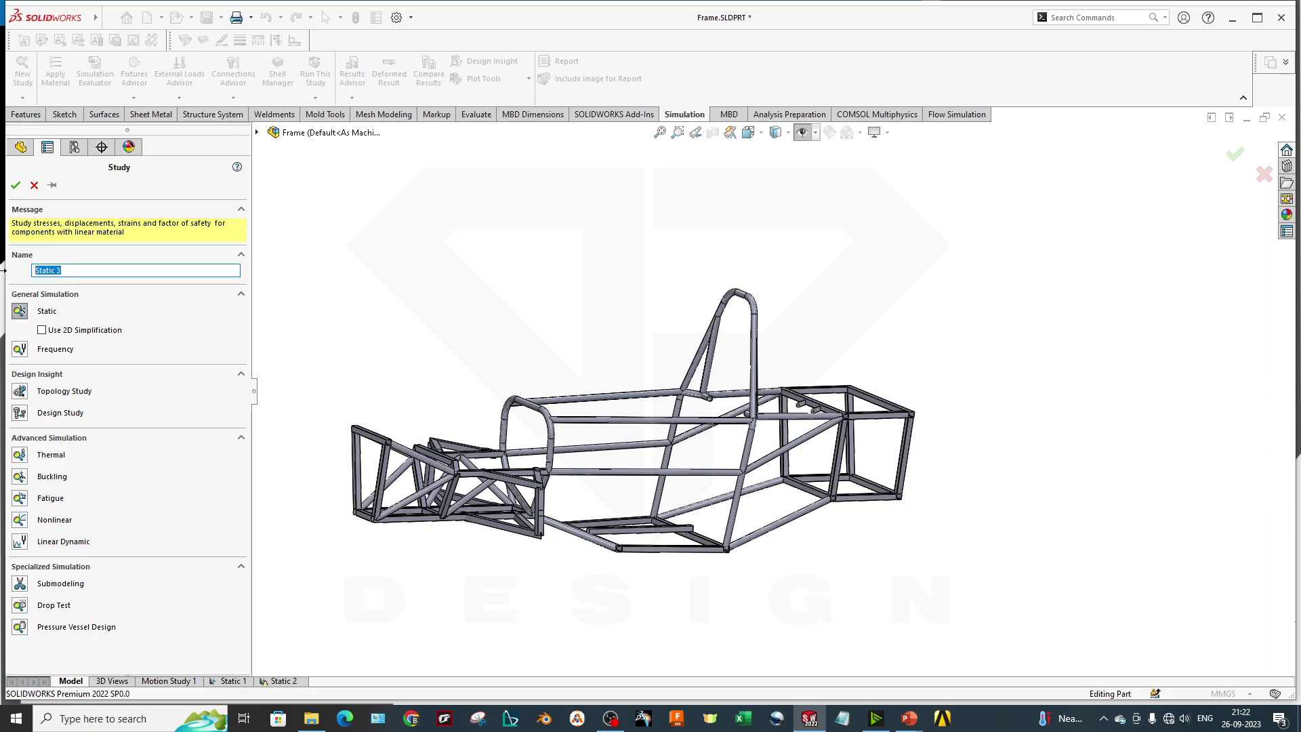
type("rear impact analysis")
double_click(546, 10)
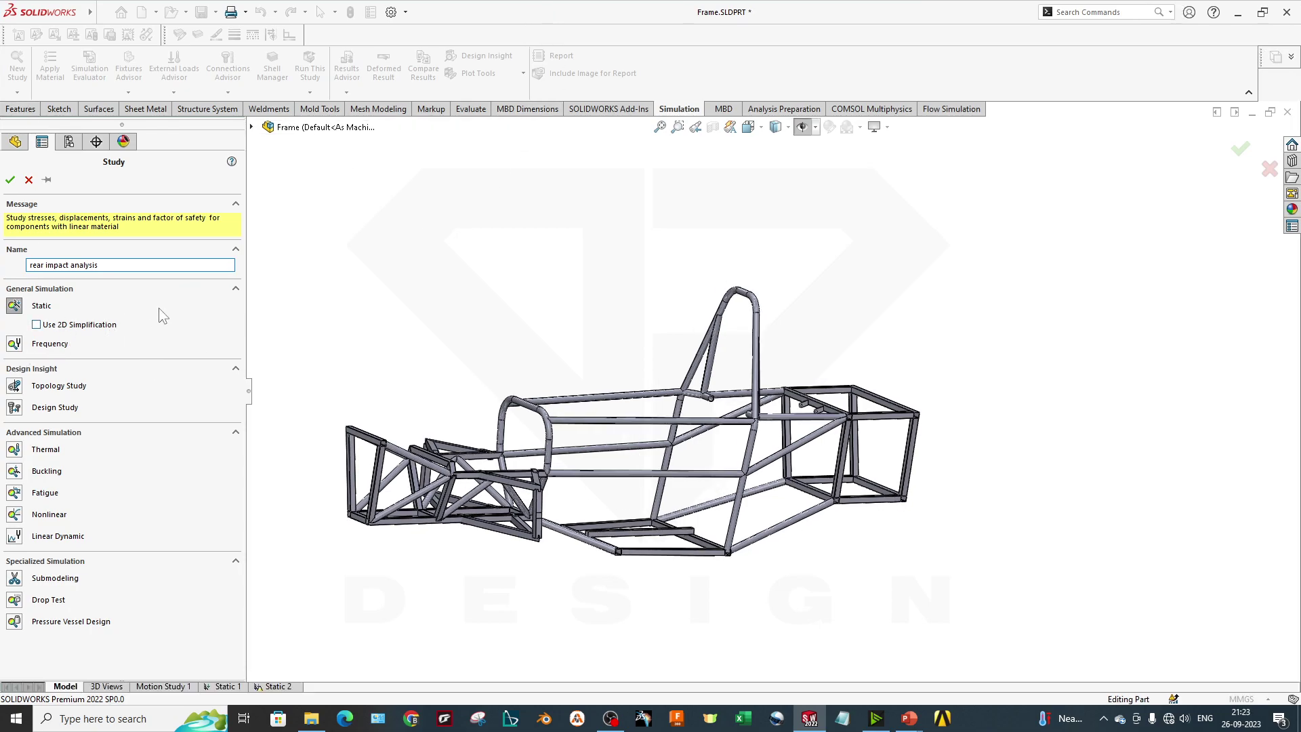
left_click(10, 180)
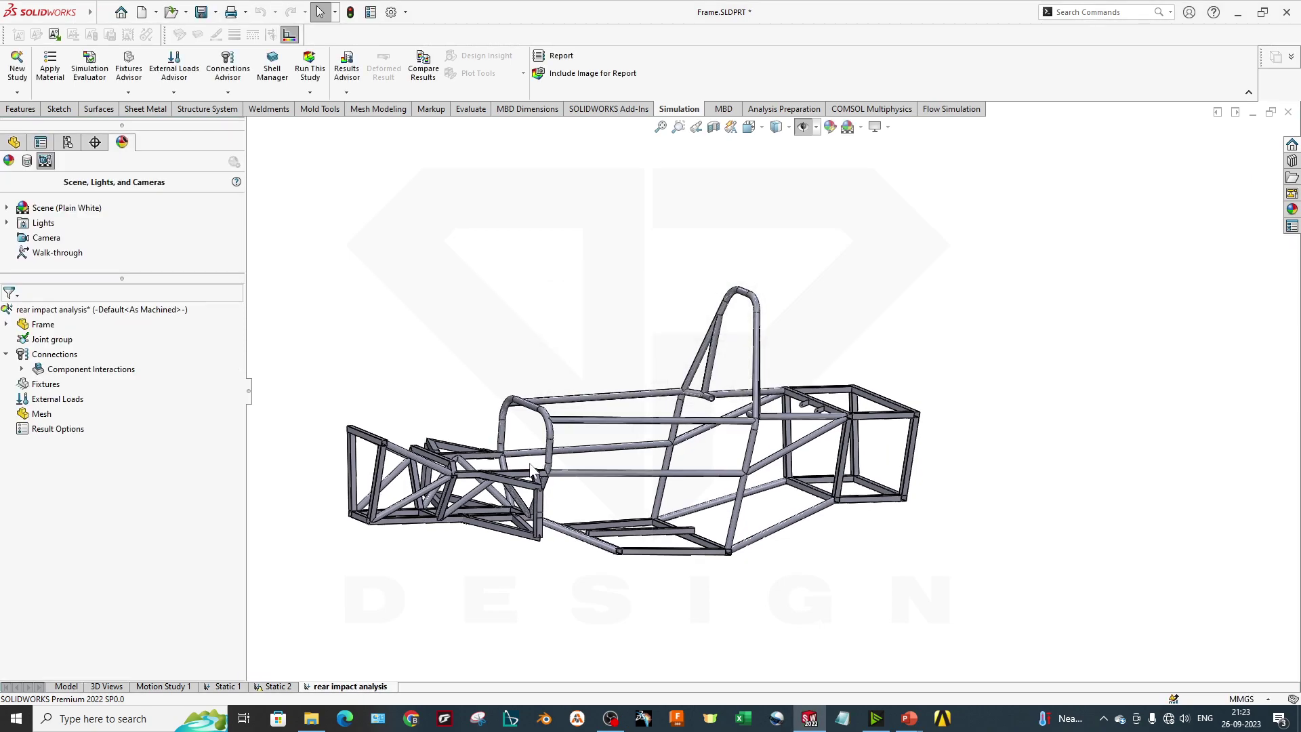
Expand Frame to list its cut-list tube members, collapse the cut list, and select Joint group
mouse_move(570, 422)
middle_mouse_down()
mouse_move(568, 408)
mouse_move(555, 441)
middle_mouse_up()
scroll(410, 453, "up", 3)
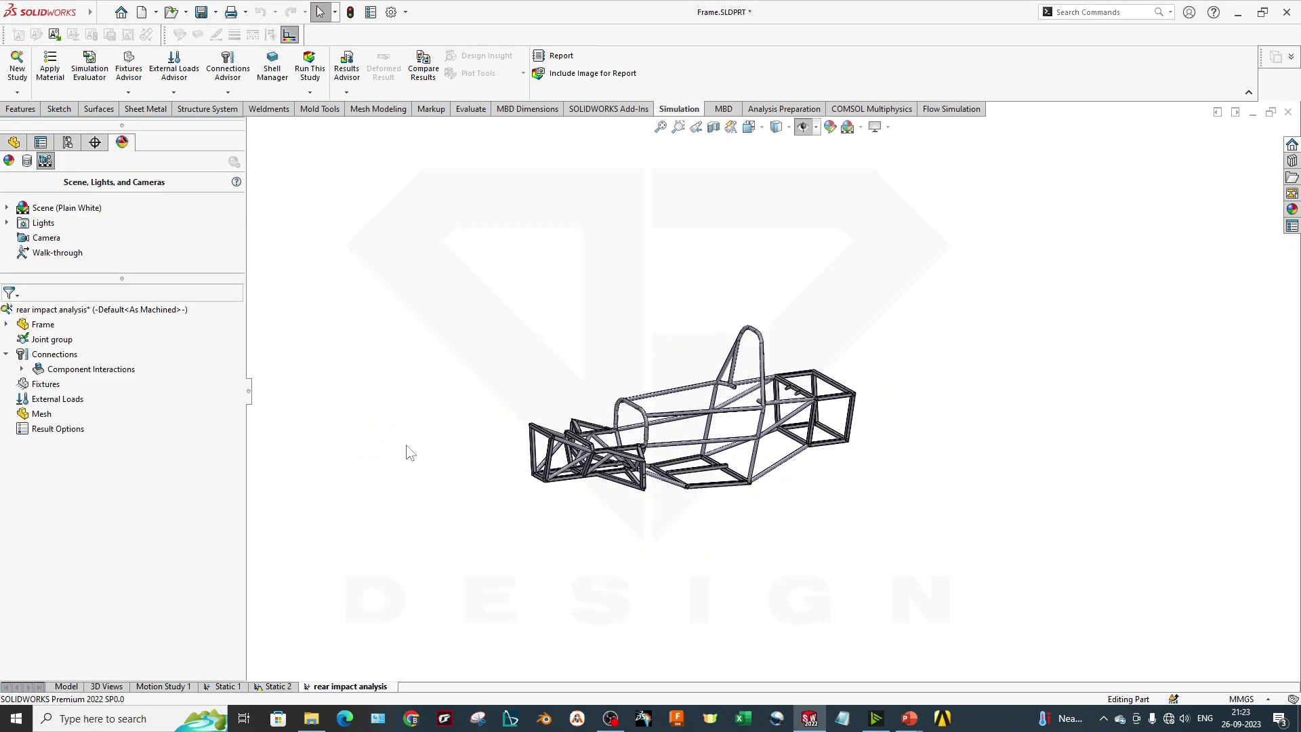
scroll(661, 426, "down", 2)
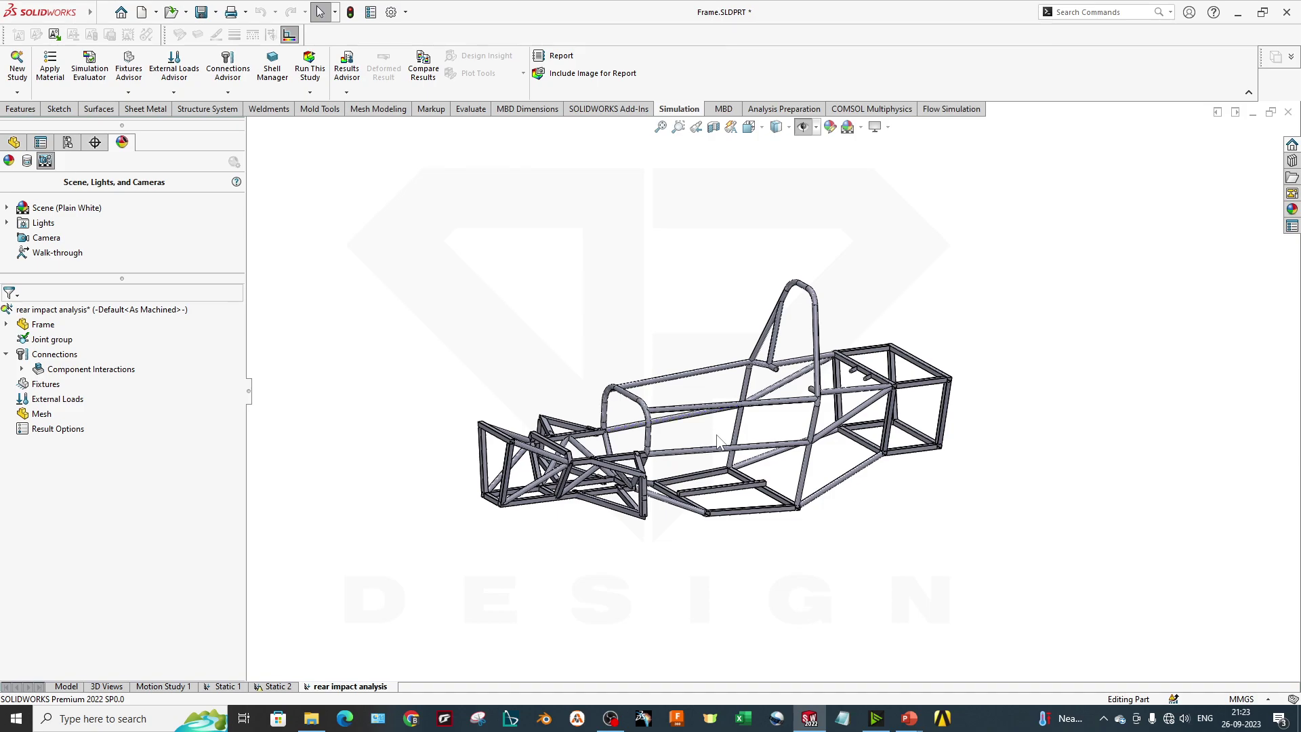
scroll(718, 440, "down", 2)
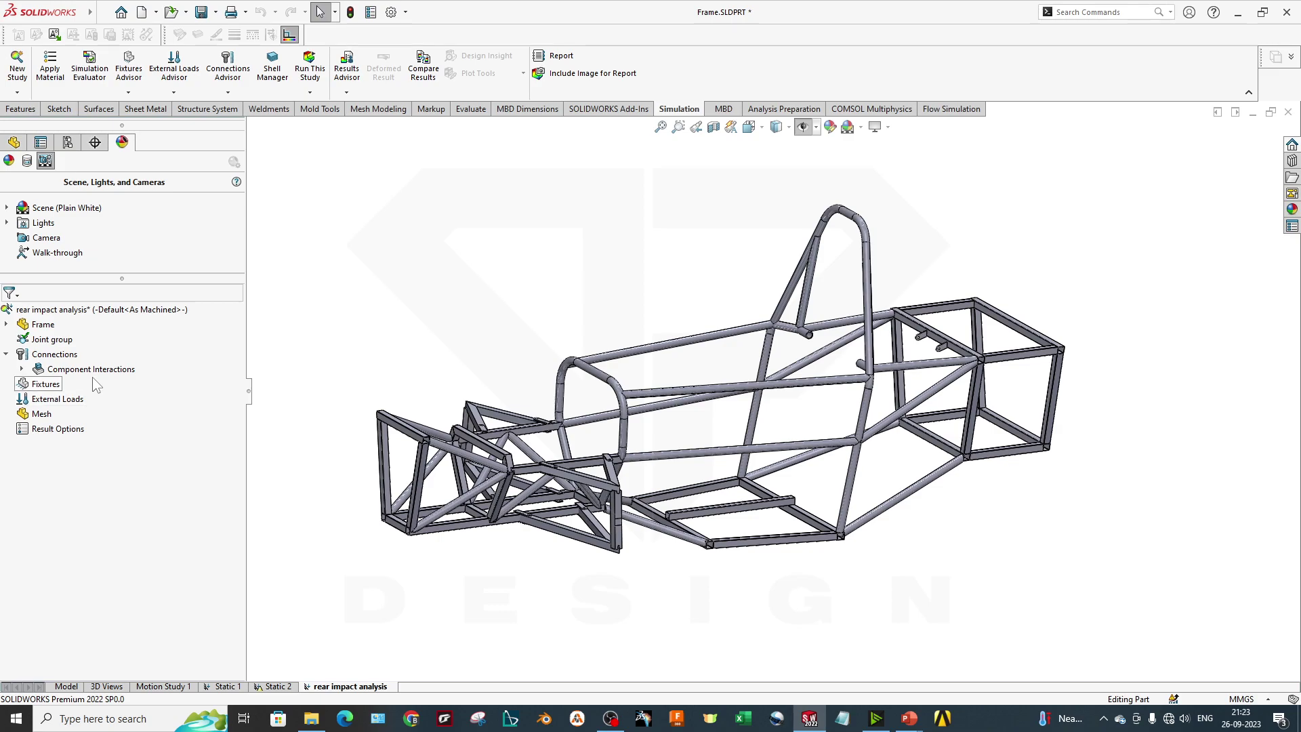
left_click(7, 324)
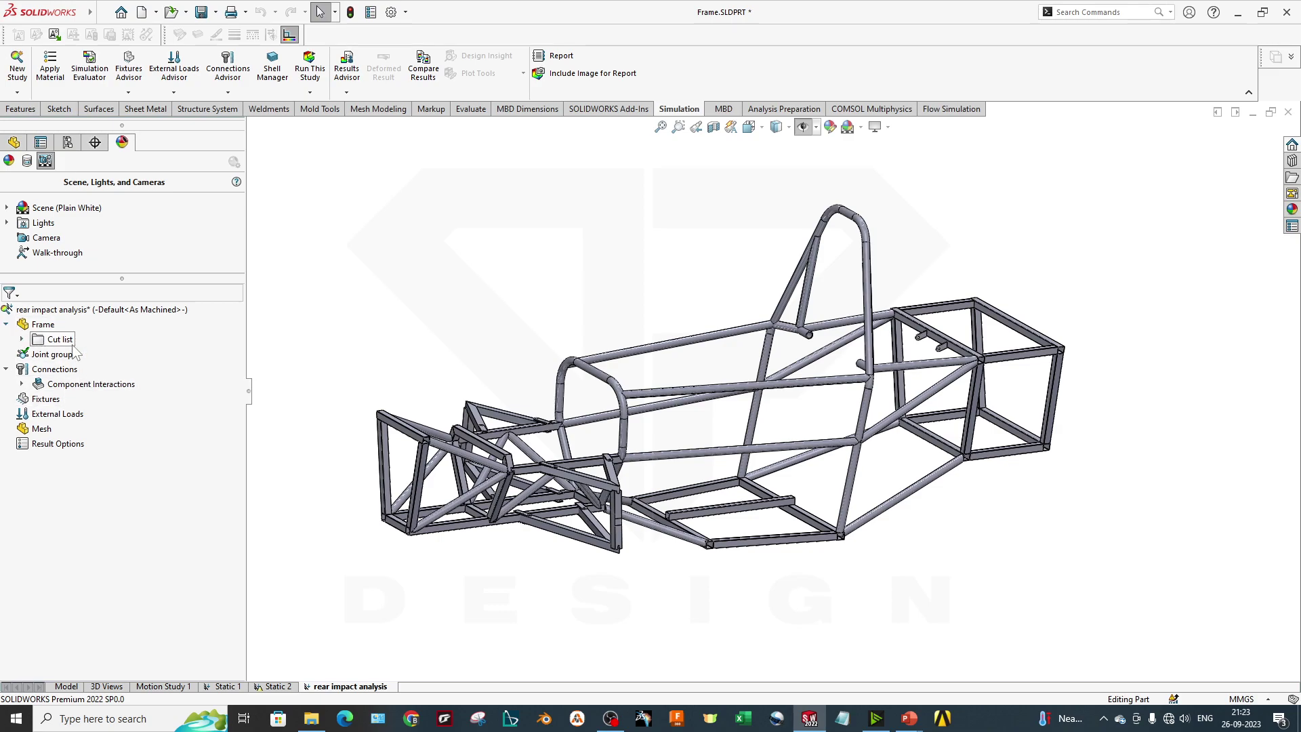
left_click(23, 339)
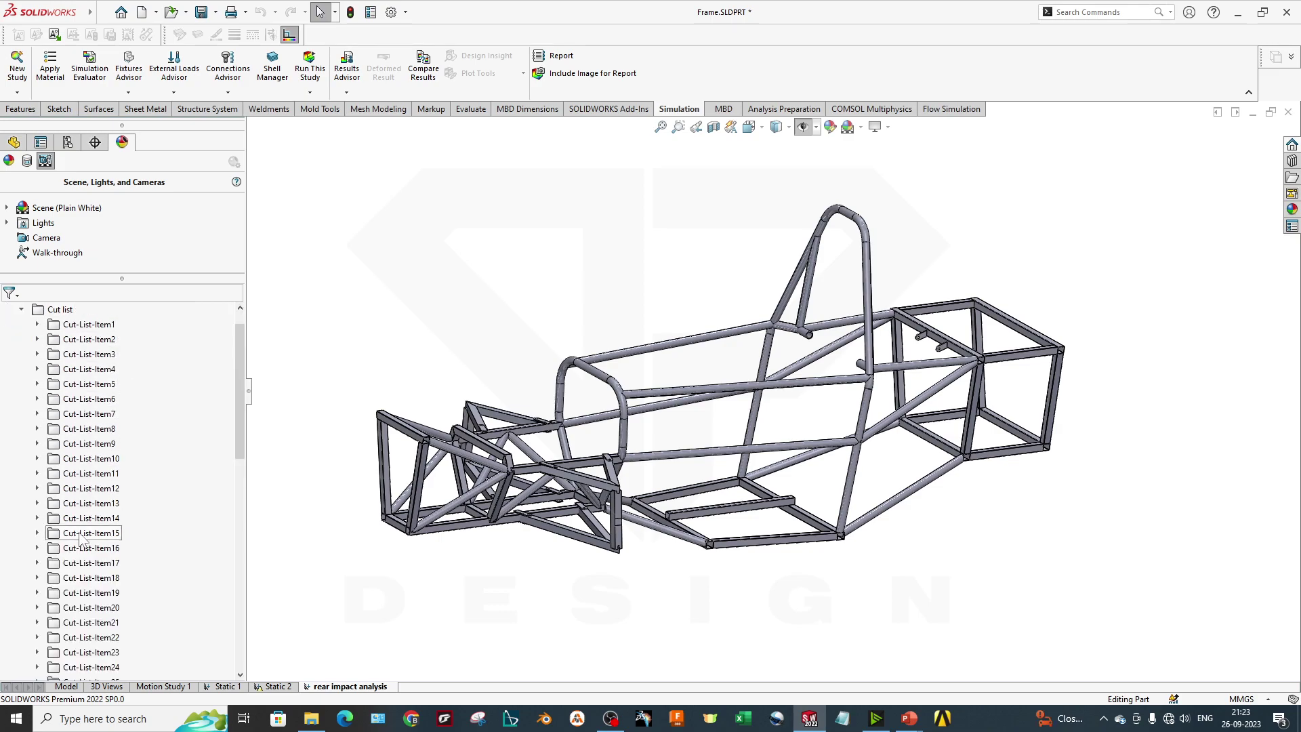
scroll(74, 522, "up", 1)
left_click(22, 339)
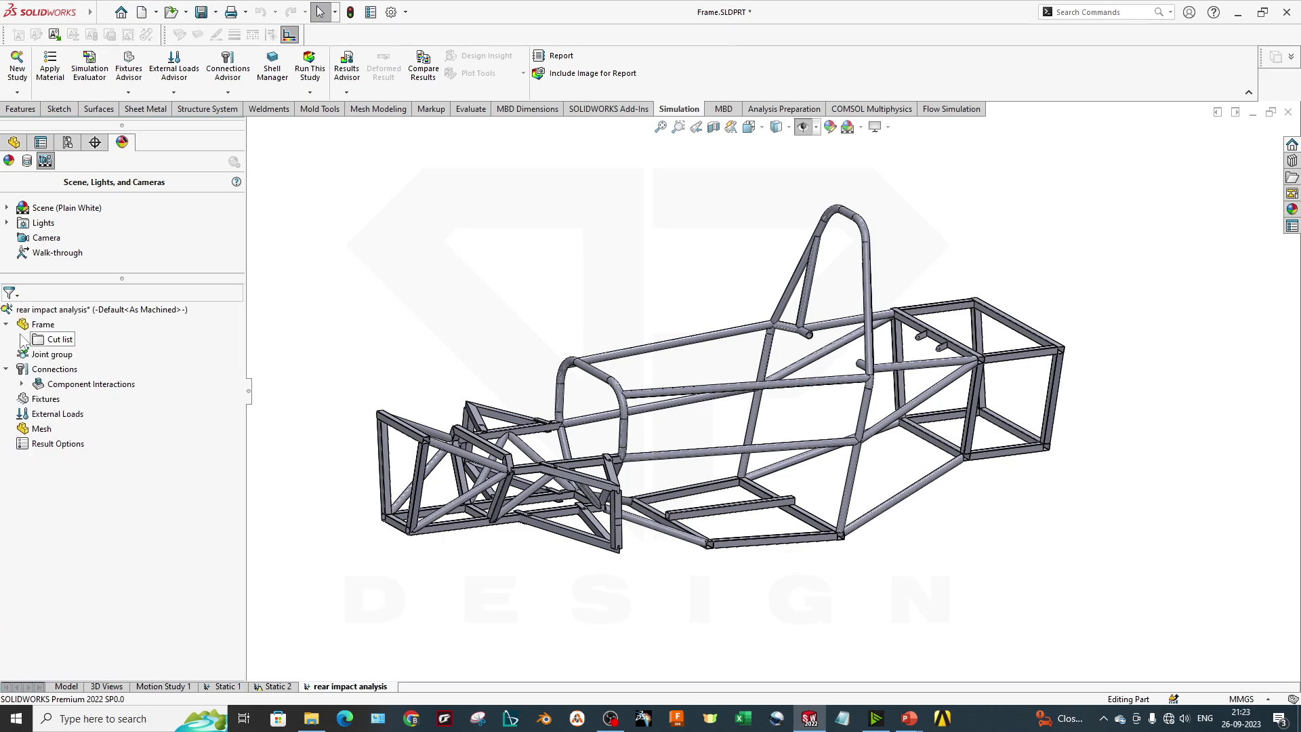
left_click(49, 354)
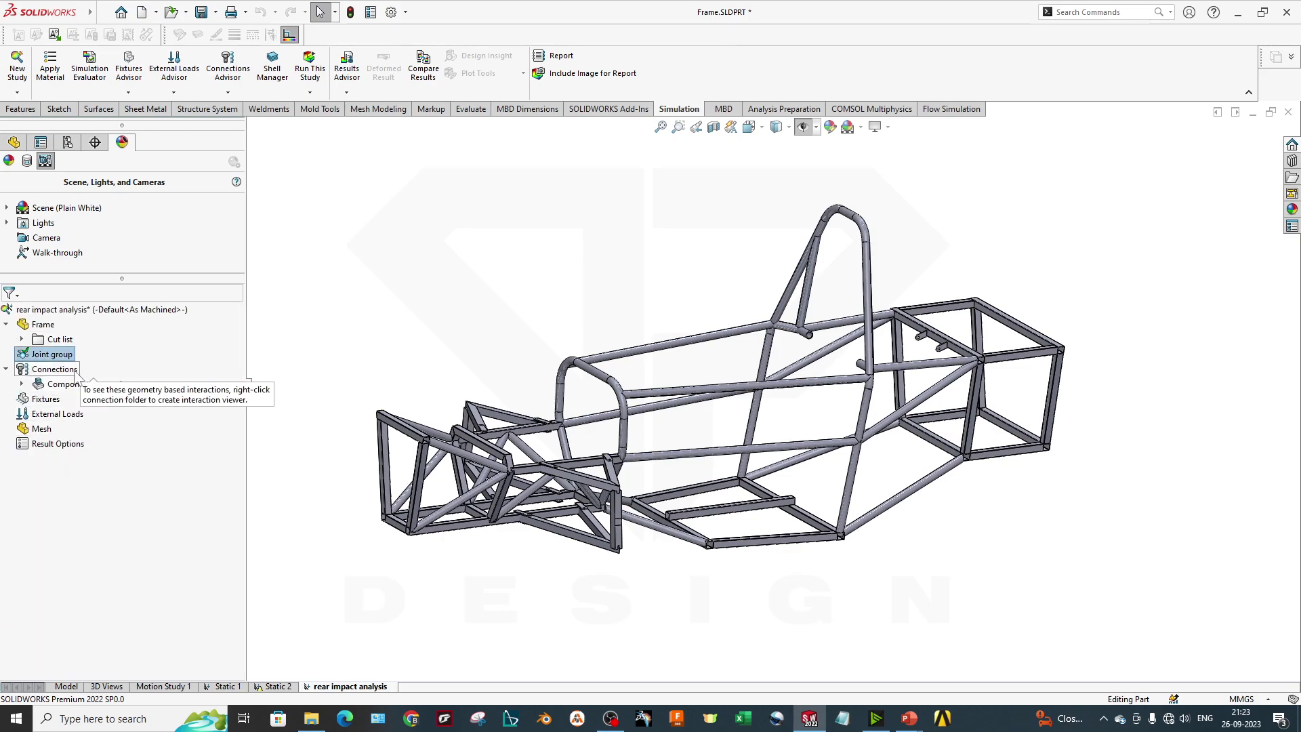
Edit the Joint group, check Joint 2 and Joint 5, and confirm the joint recalculation
right_click(54, 355)
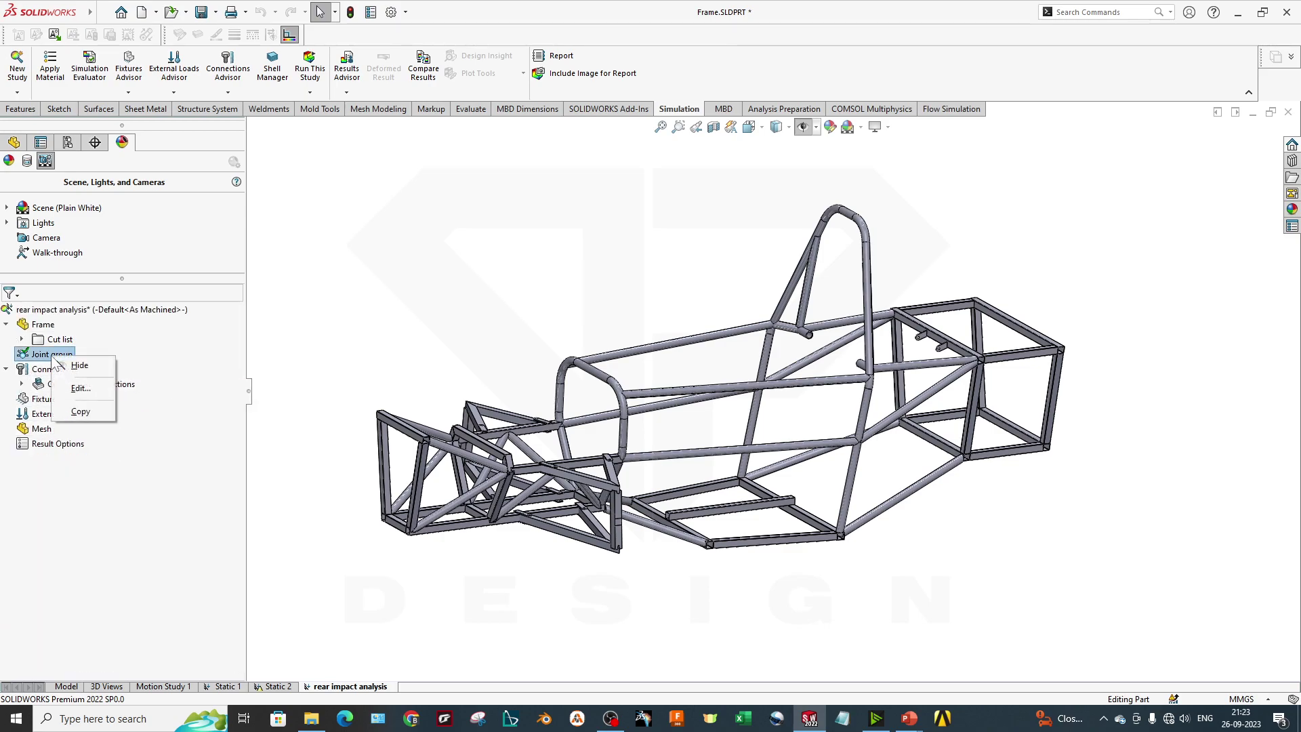
left_click(82, 389)
middle_click_drag(409, 406, 779, 527)
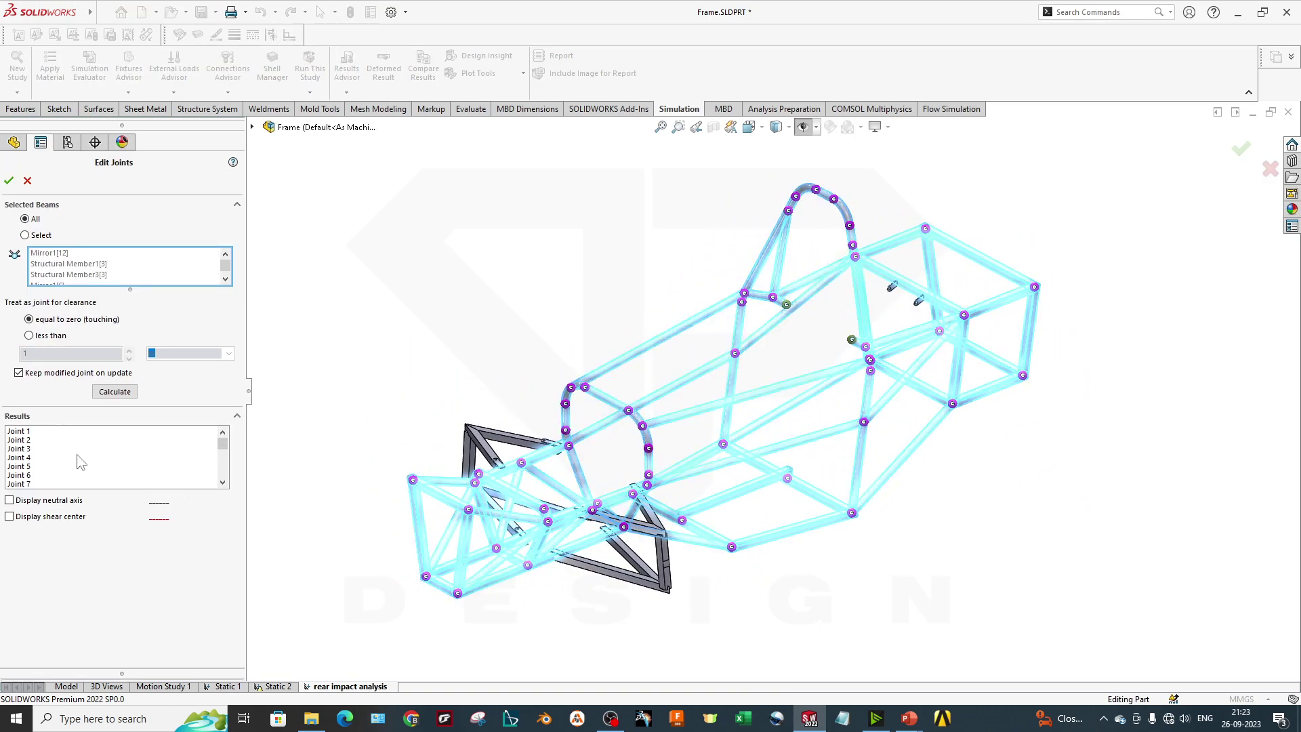
left_click(20, 441)
left_click(87, 467)
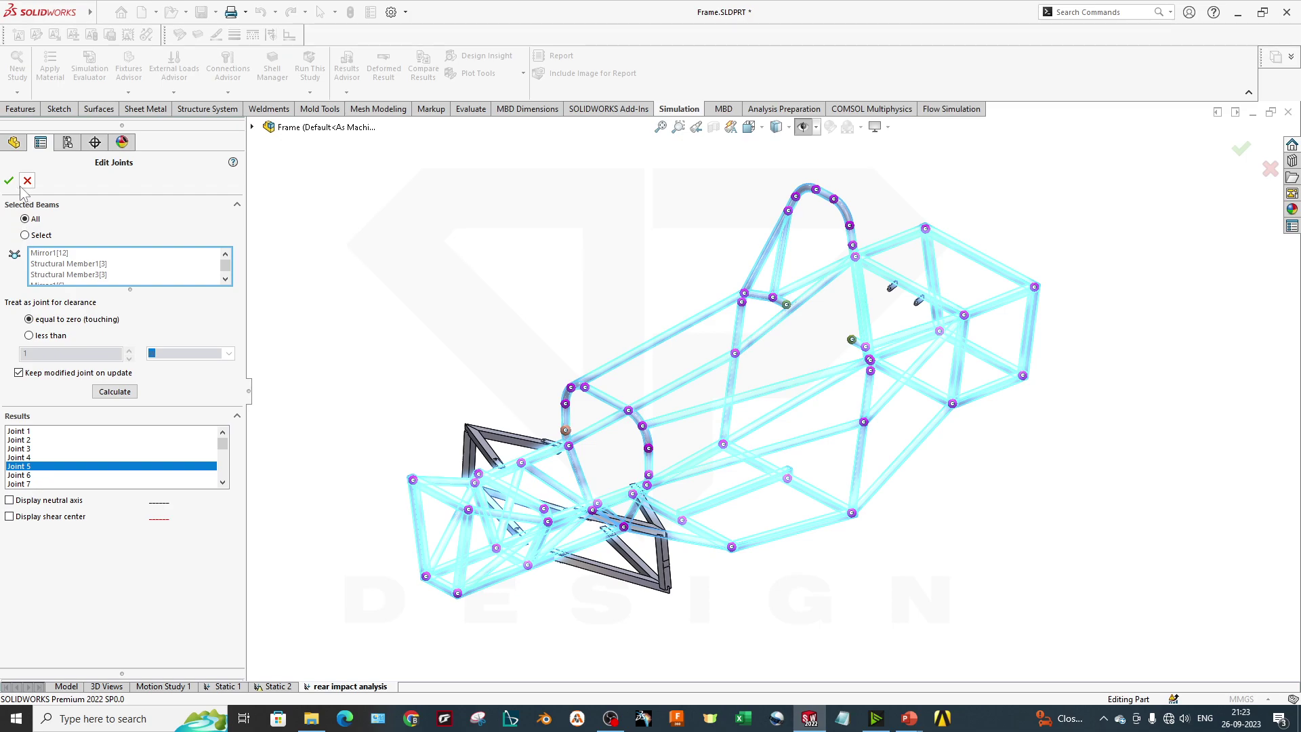
left_click(9, 181)
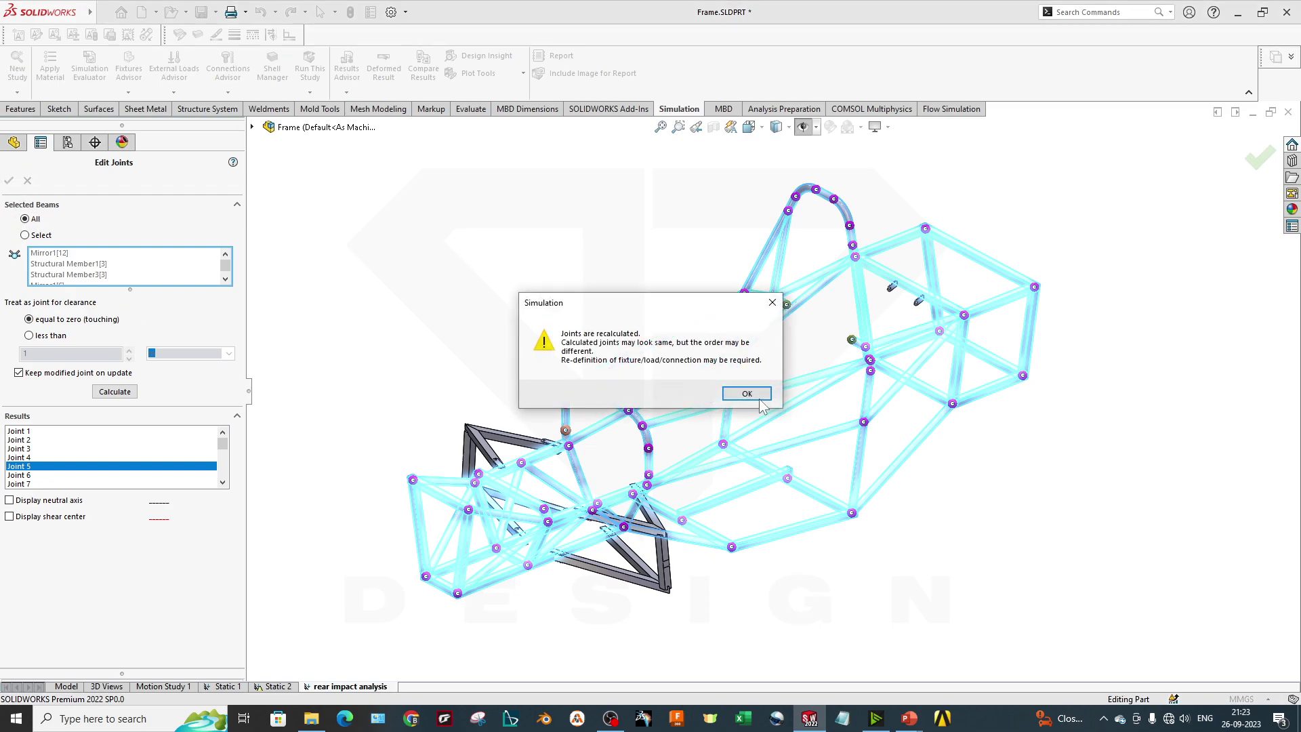
left_click(759, 398)
Review the Joint group, Connections and Component Interactions in the study tree
middle_click_drag(746, 380, 884, 452)
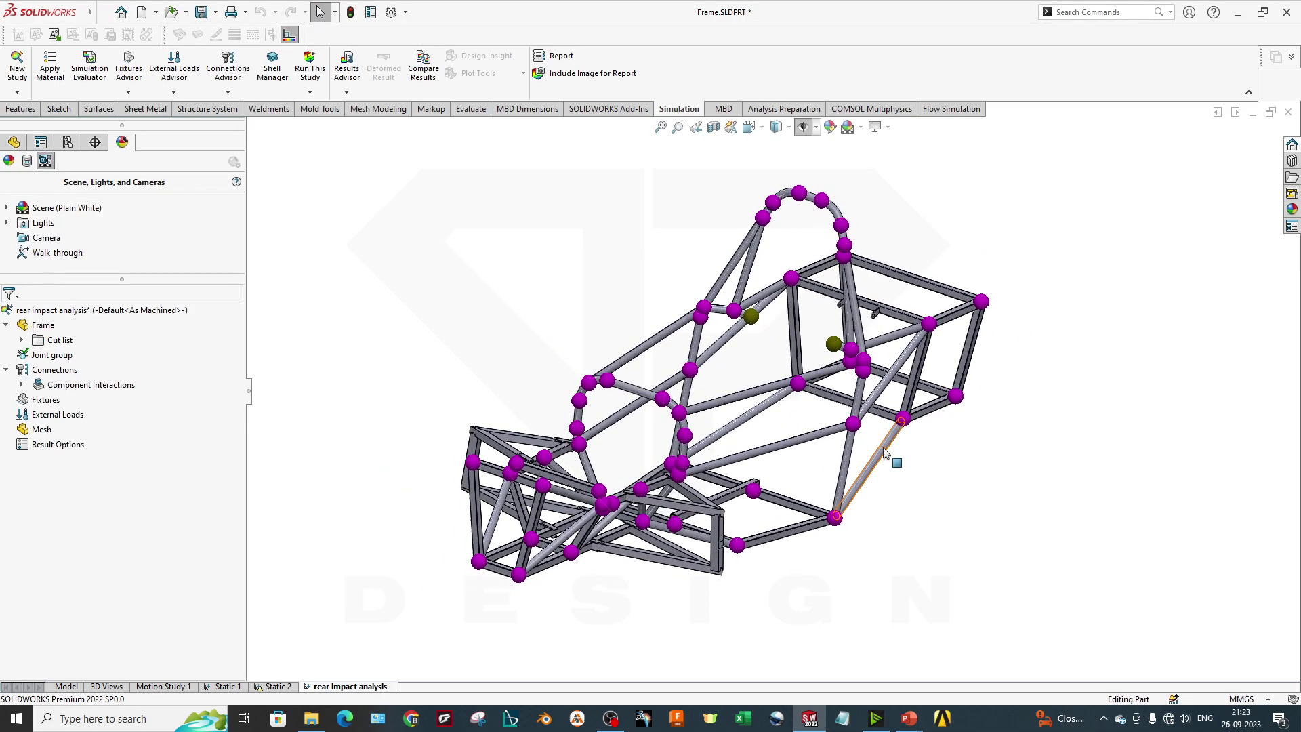
middle_click_drag(915, 572, 867, 535)
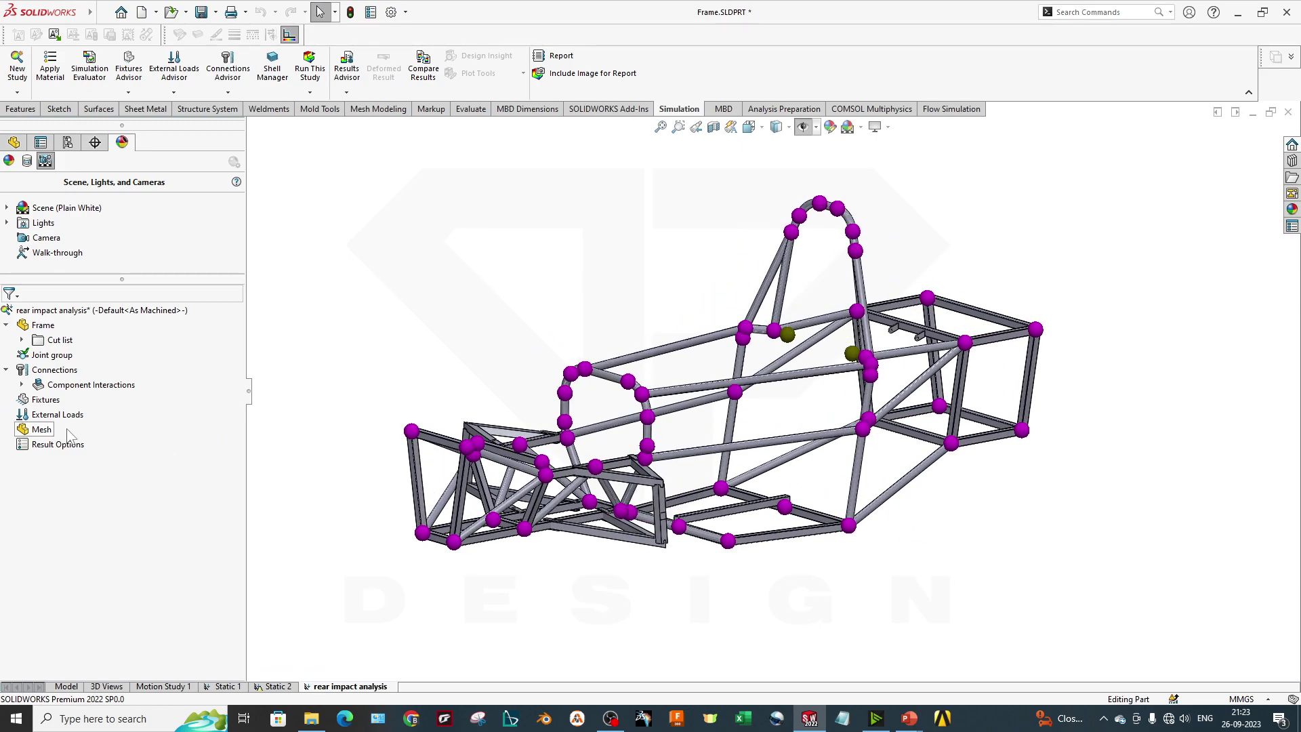
left_click(52, 355)
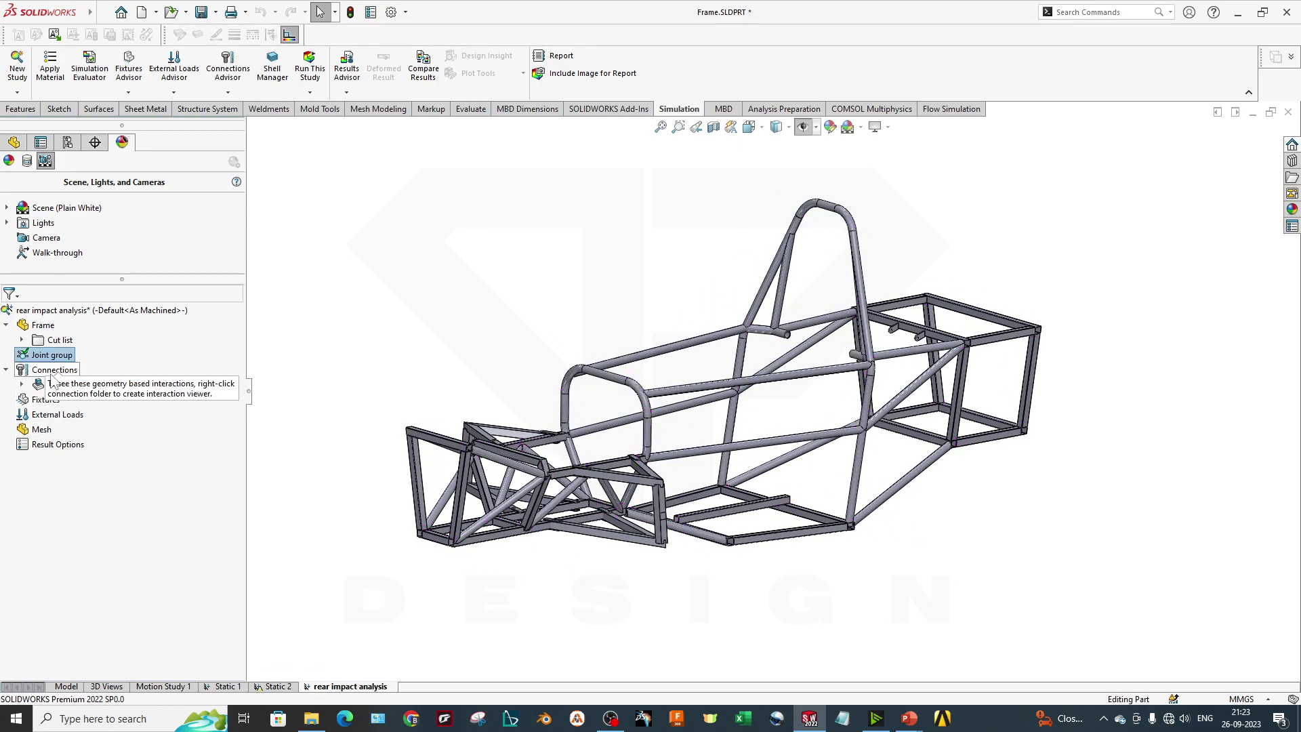
left_click(54, 371)
left_click(74, 385)
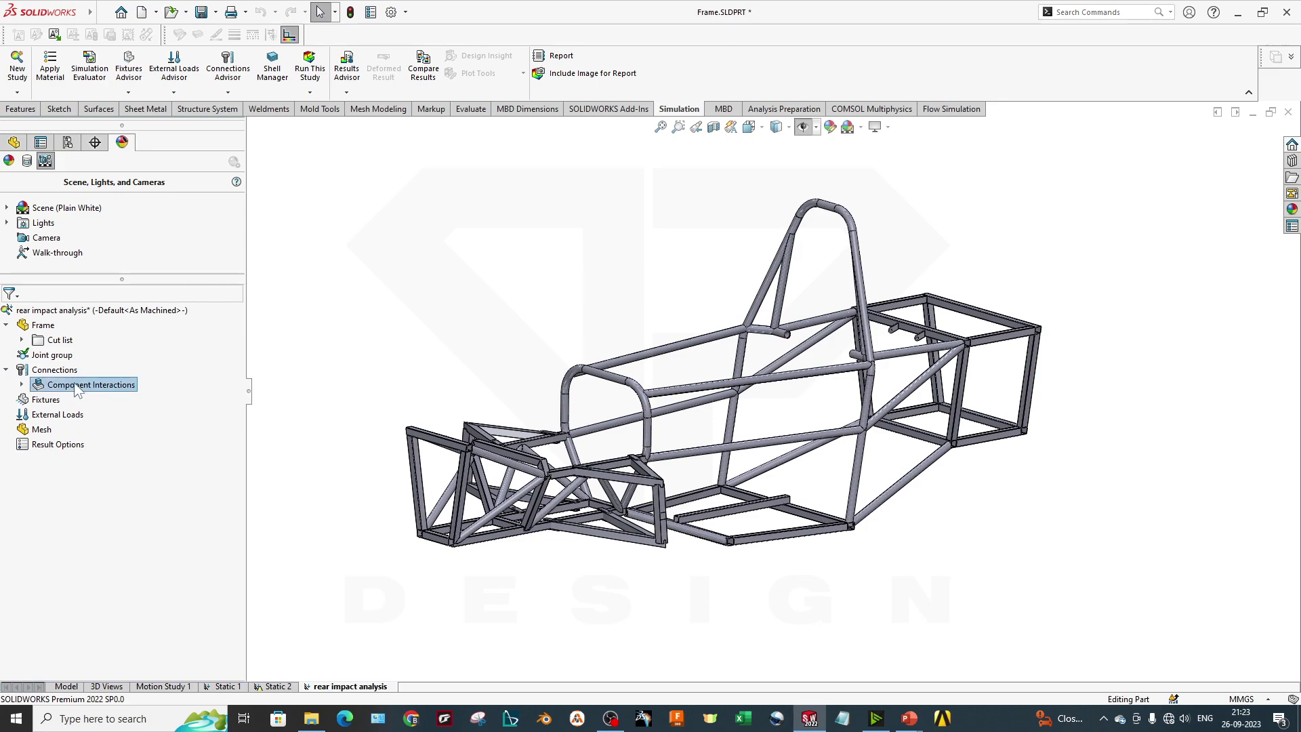
left_click(322, 468)
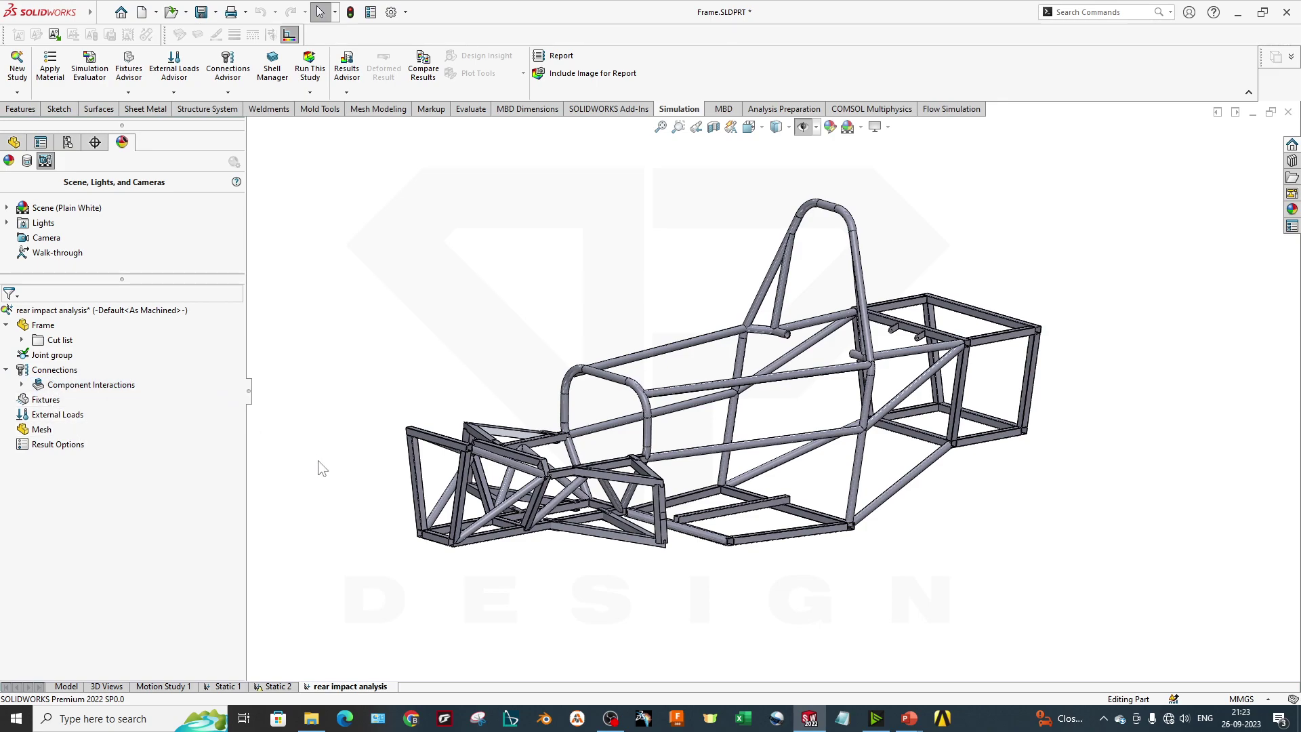
middle_click_drag(692, 533, 674, 542)
scroll(828, 342, "down", 1)
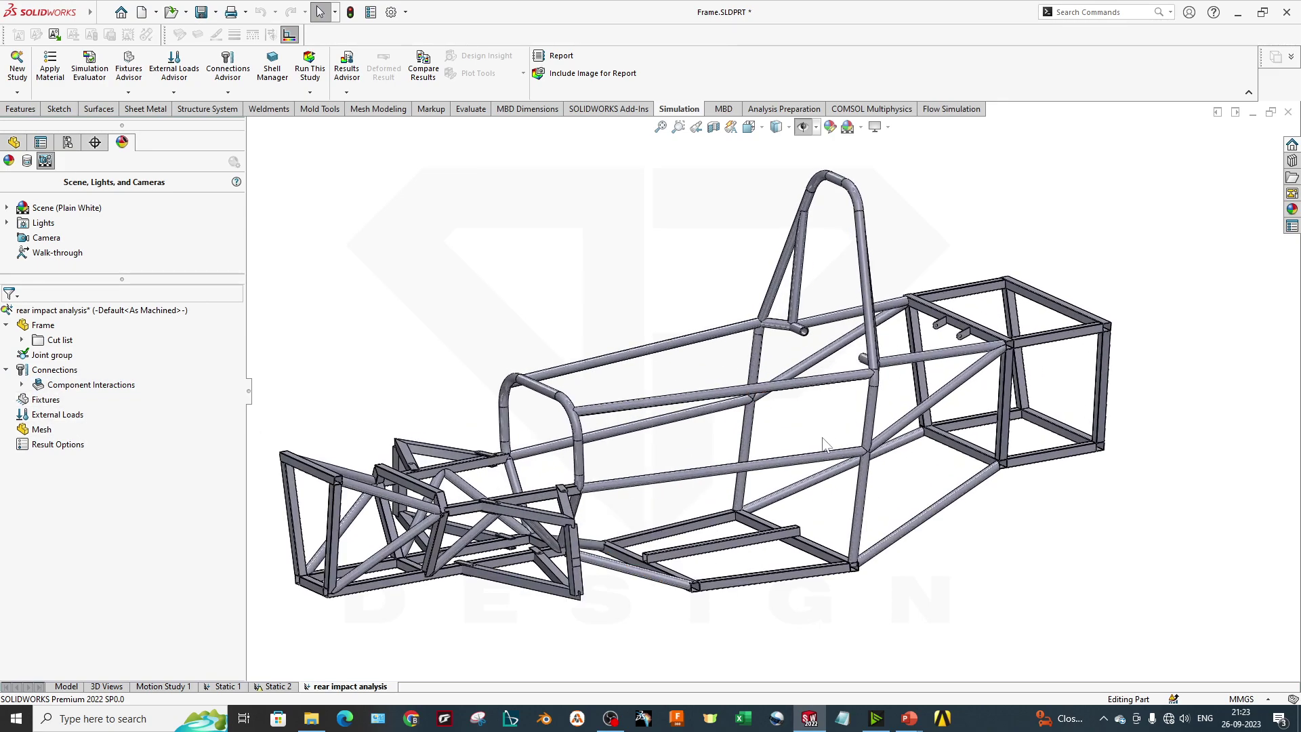
scroll(825, 444, "up", 1)
scroll(718, 403, "up", 3)
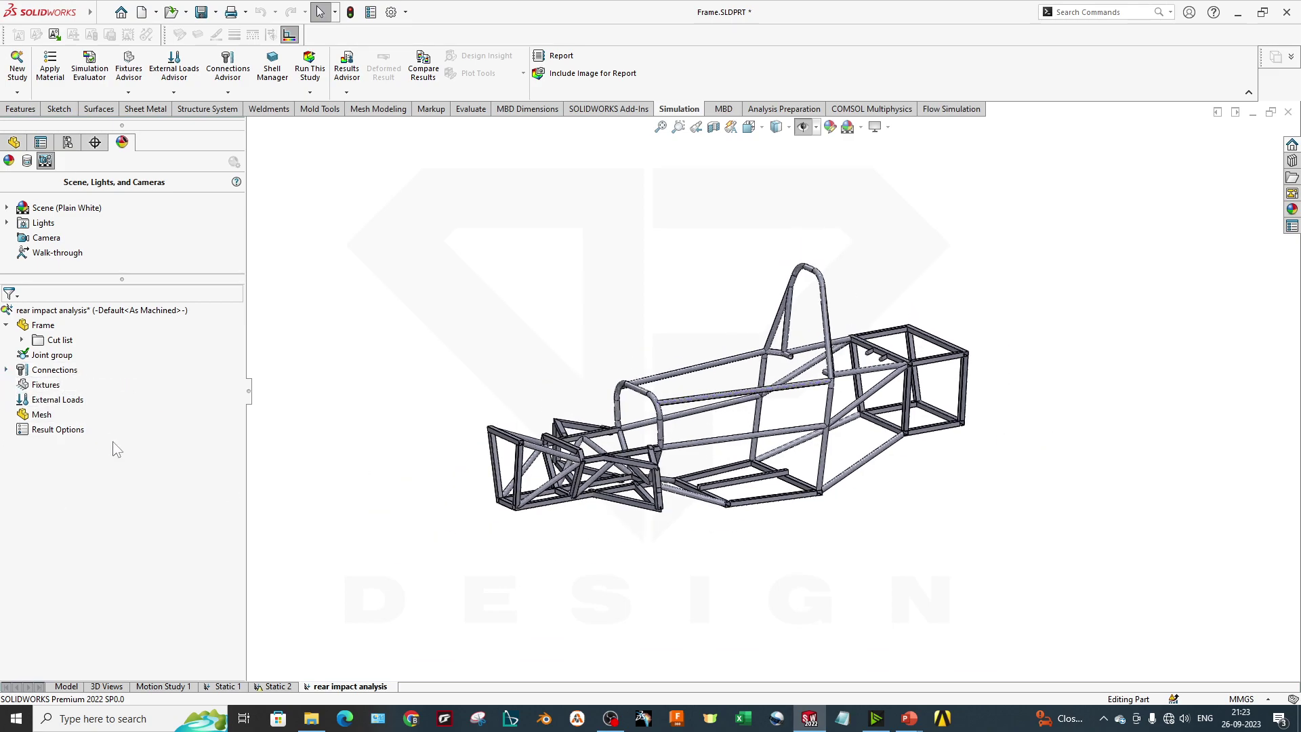
Apply AISI 4130 Steel, normalized at 870C to all frame bodies
right_click(44, 326)
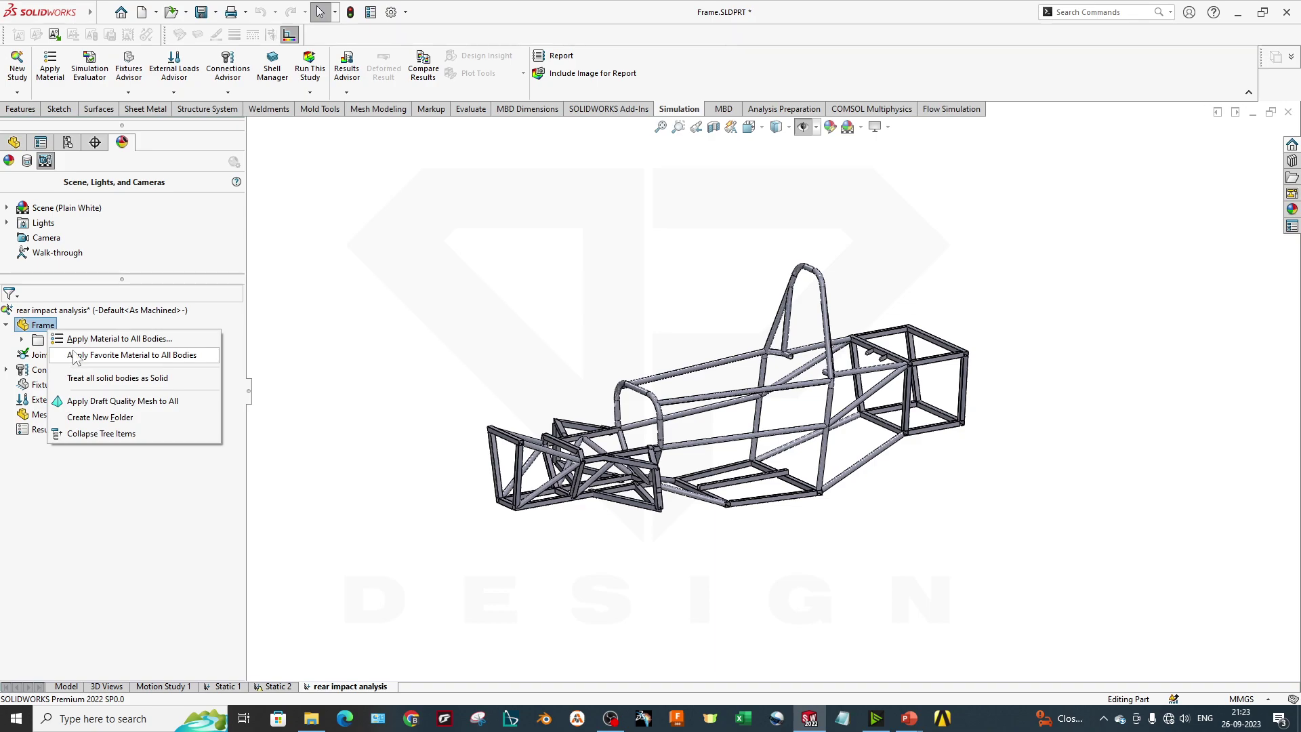
left_click(101, 338)
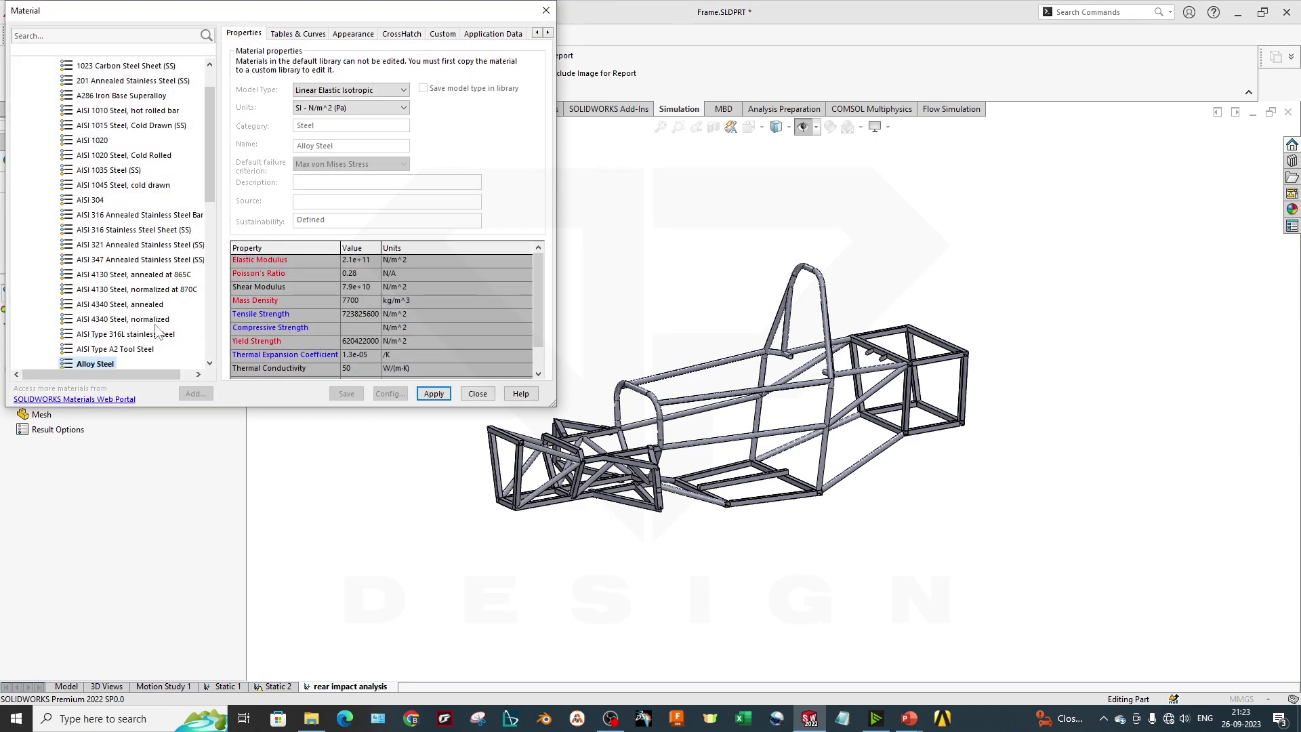
left_click(171, 292)
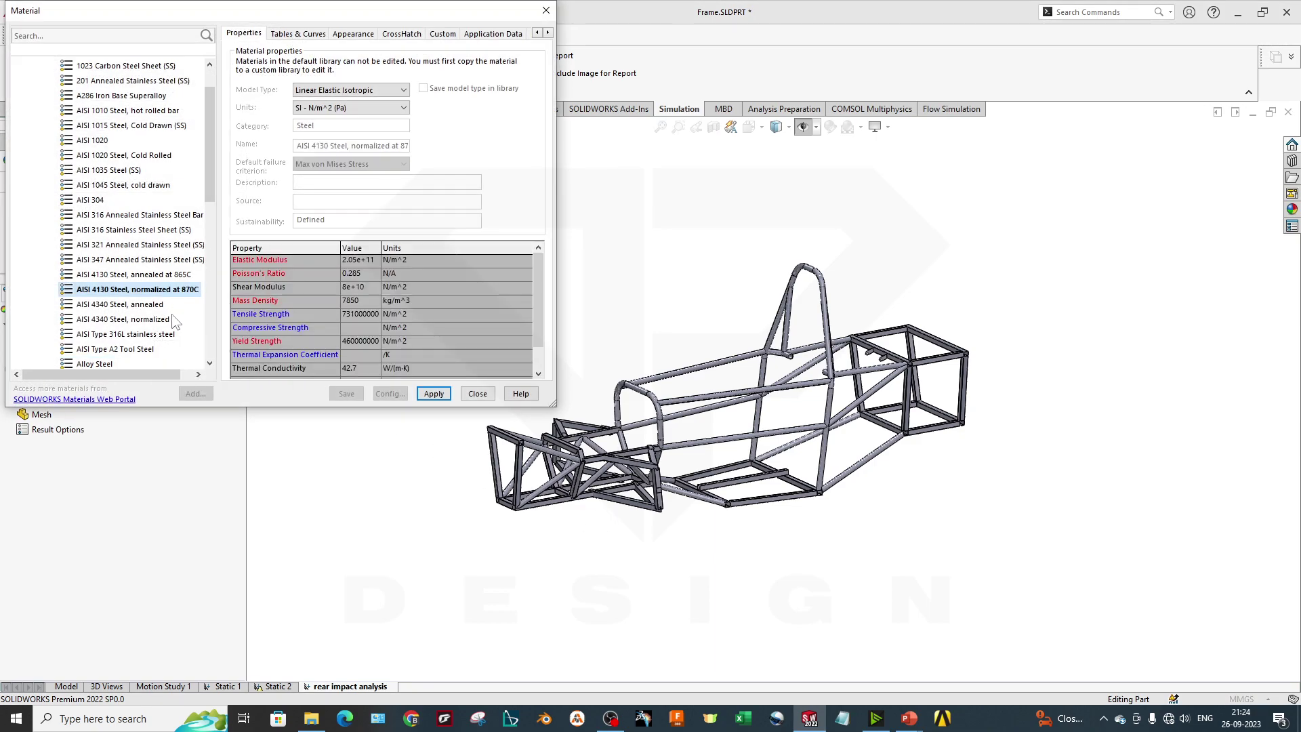
left_click(434, 394)
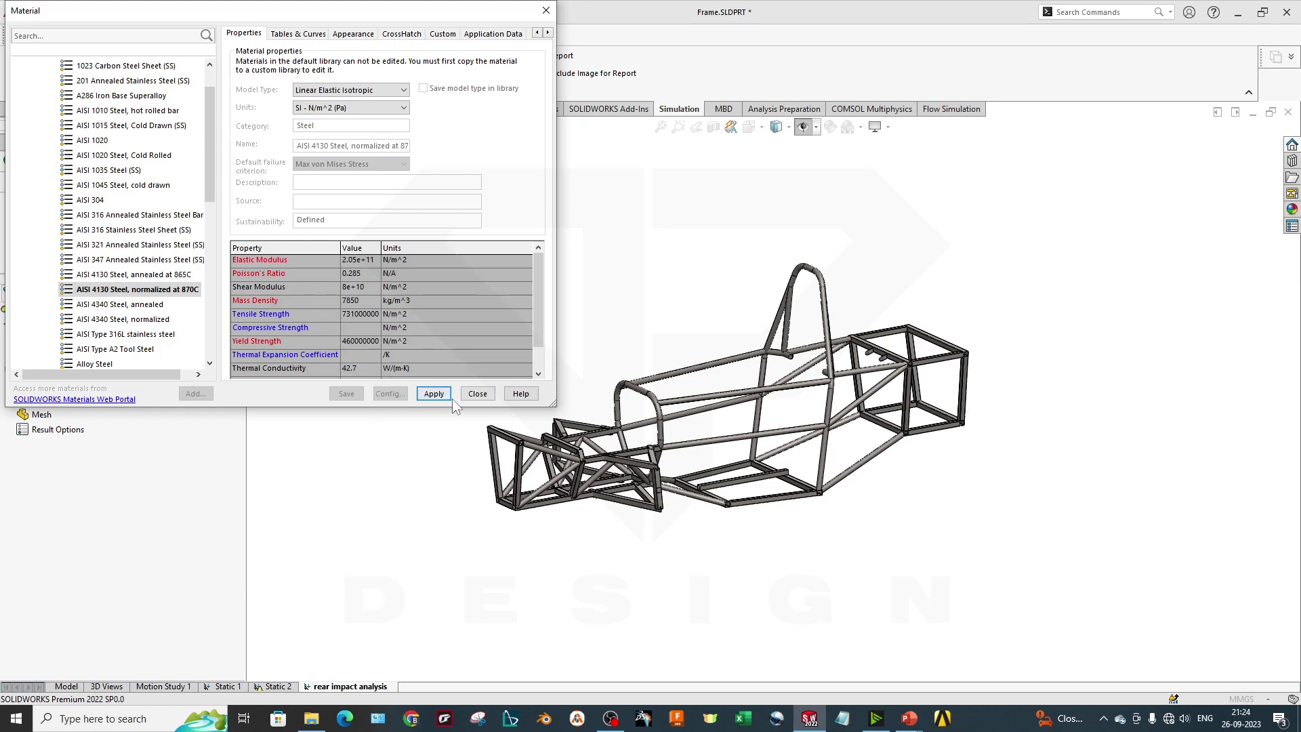
left_click(477, 394)
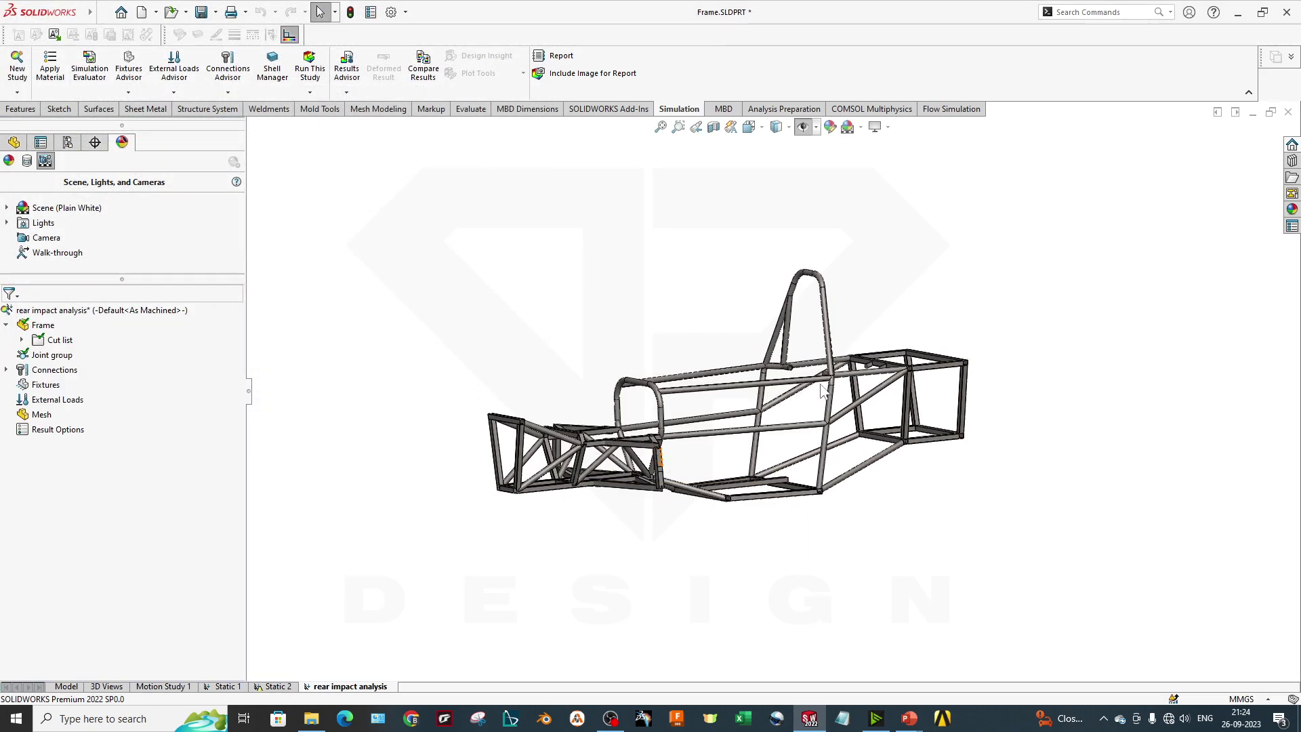
scroll(828, 374, "down", 3)
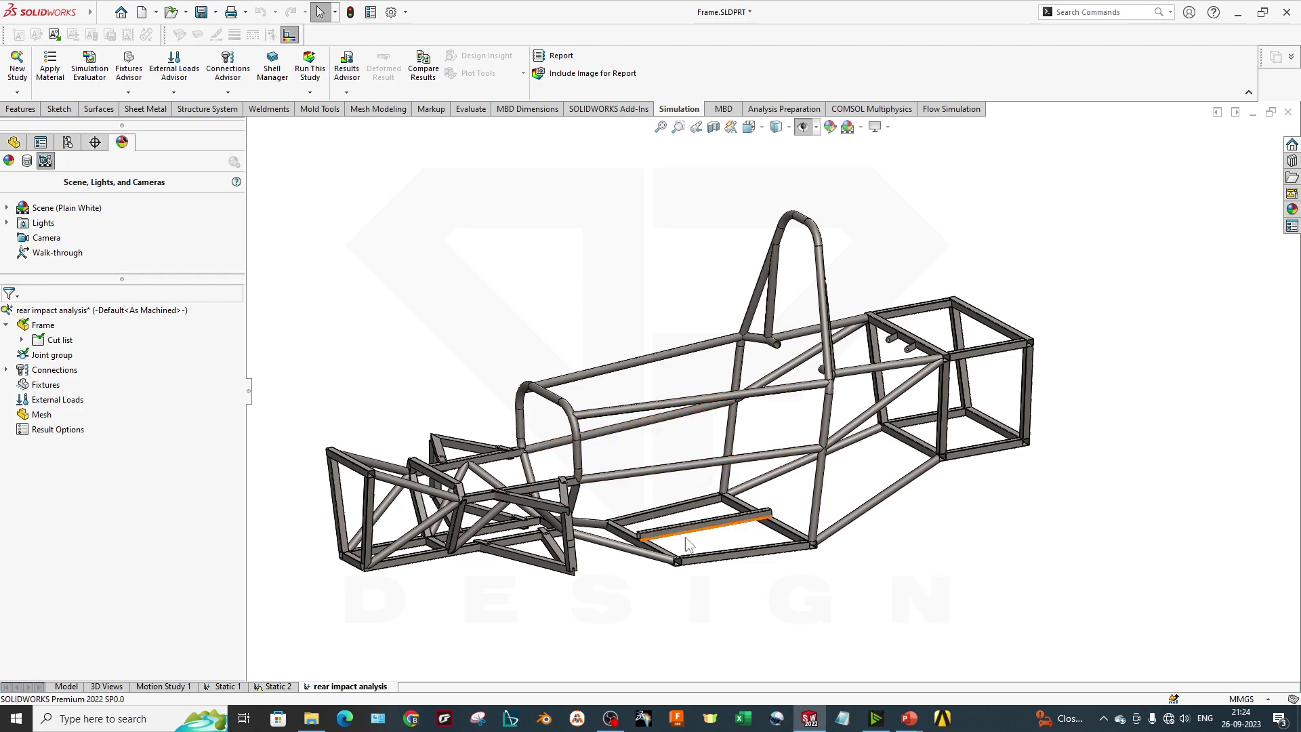
mouse_move(690, 493)
middle_mouse_down()
mouse_move(679, 479)
mouse_move(698, 489)
middle_mouse_up()
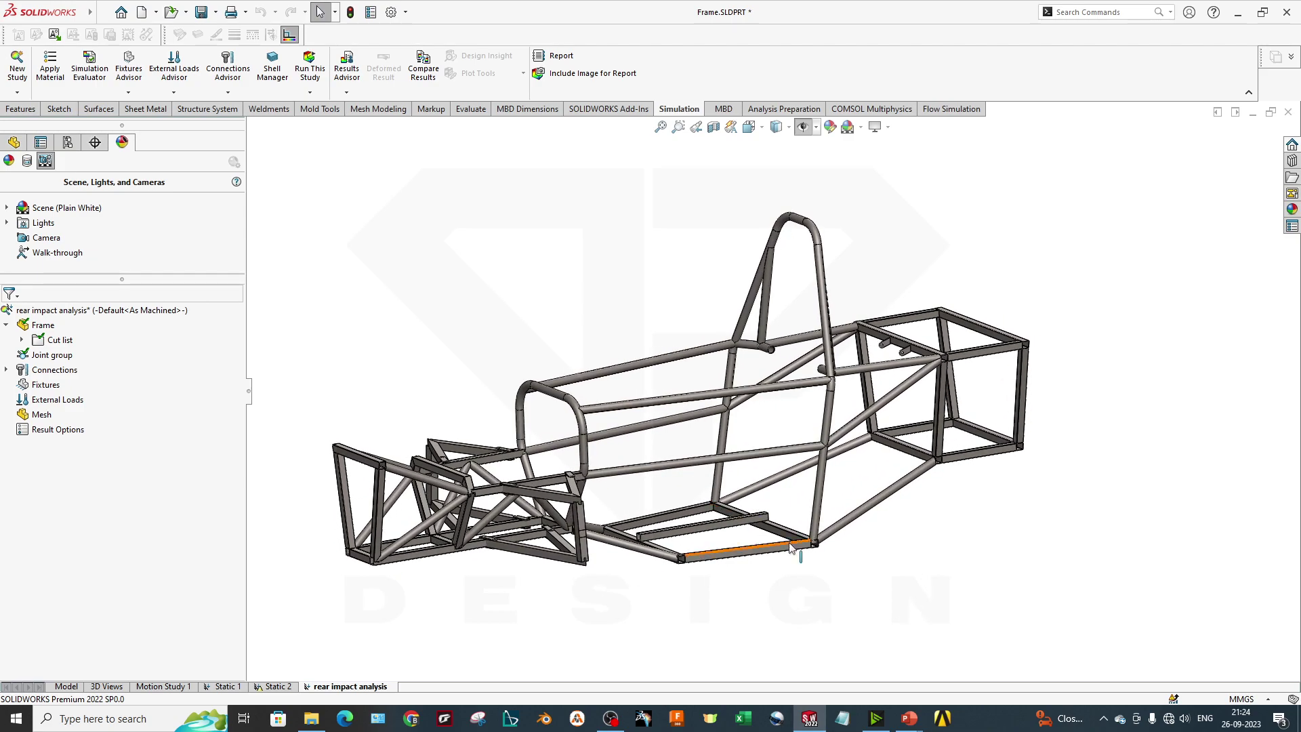
middle_click_drag(668, 378, 637, 476)
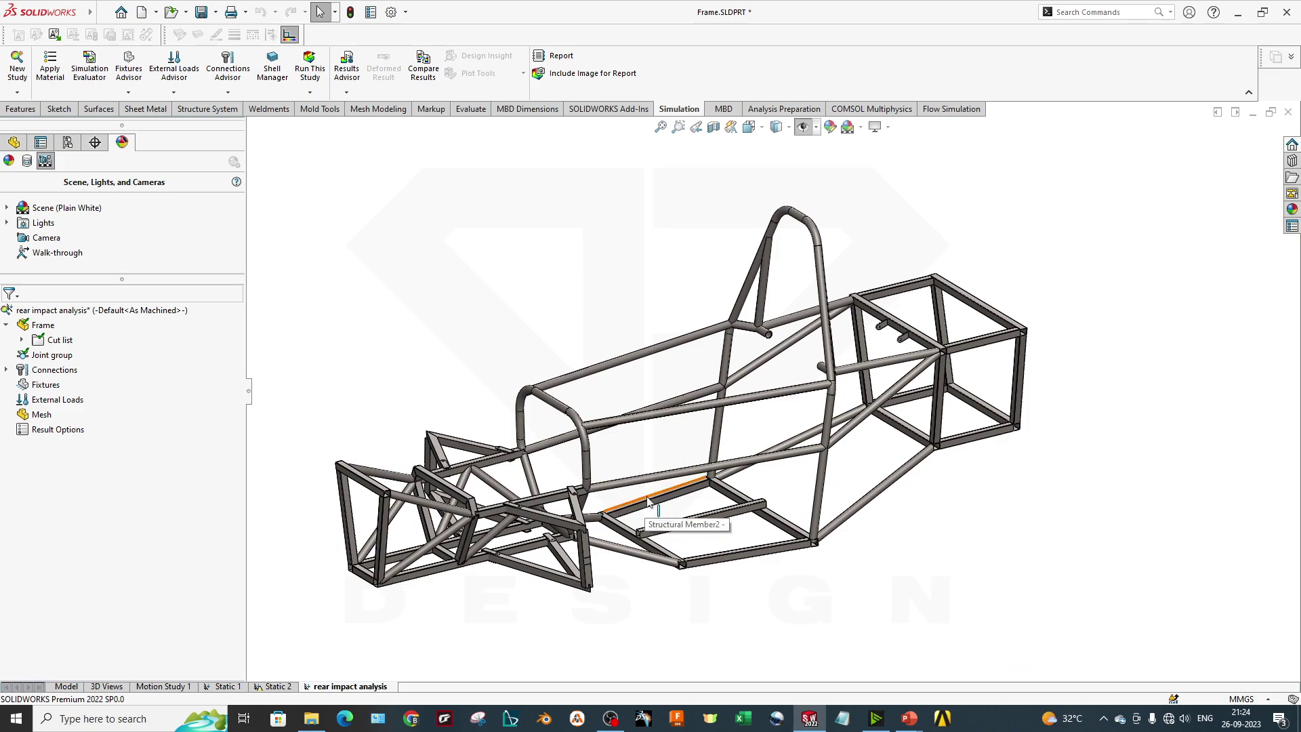
middle_click_drag(649, 502, 669, 420)
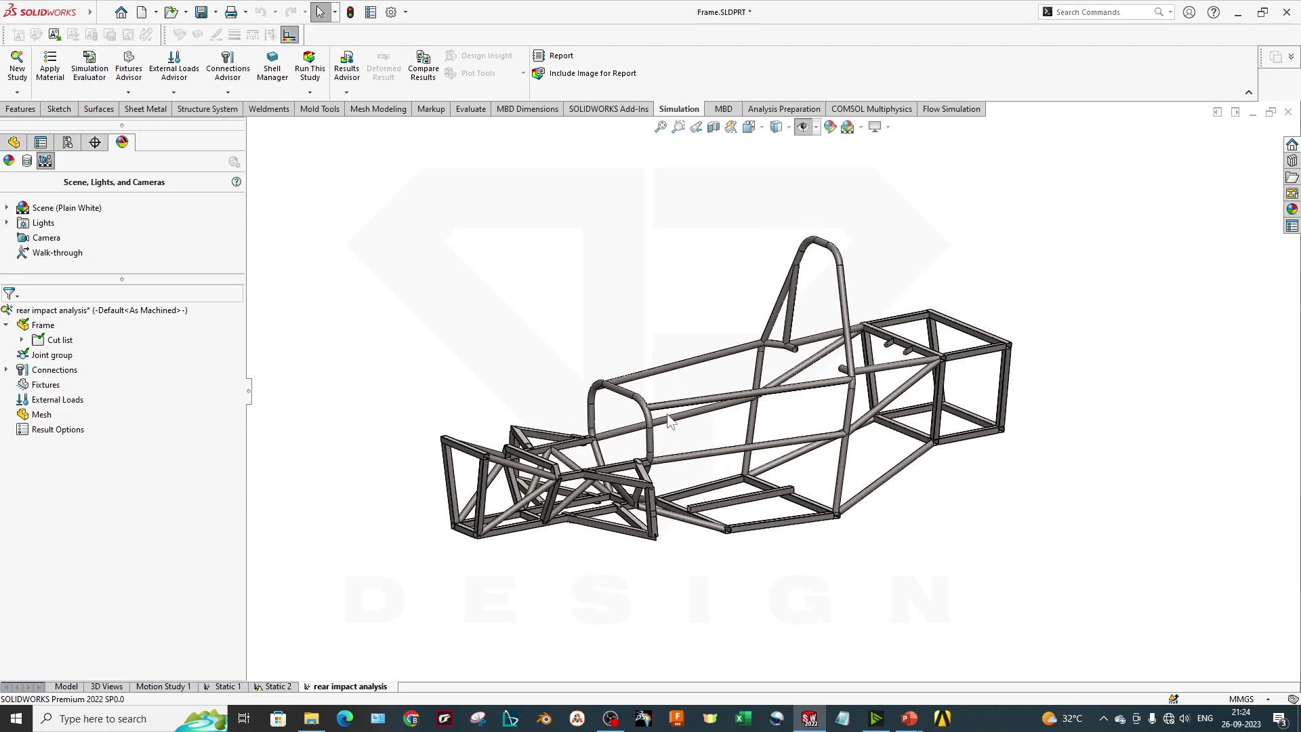
middle_click_drag(811, 581, 785, 579)
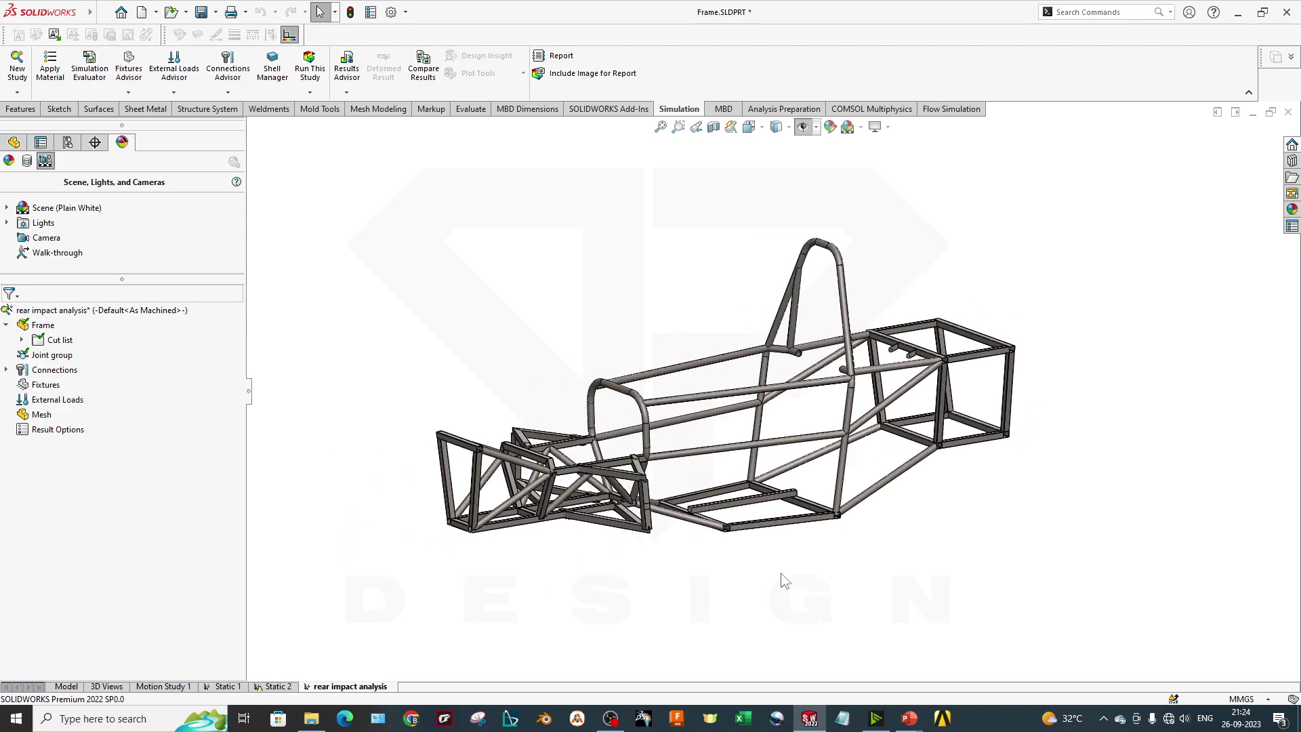
Start a Fixed Geometry fixture and bring the frame's end section into view
right_click(53, 384)
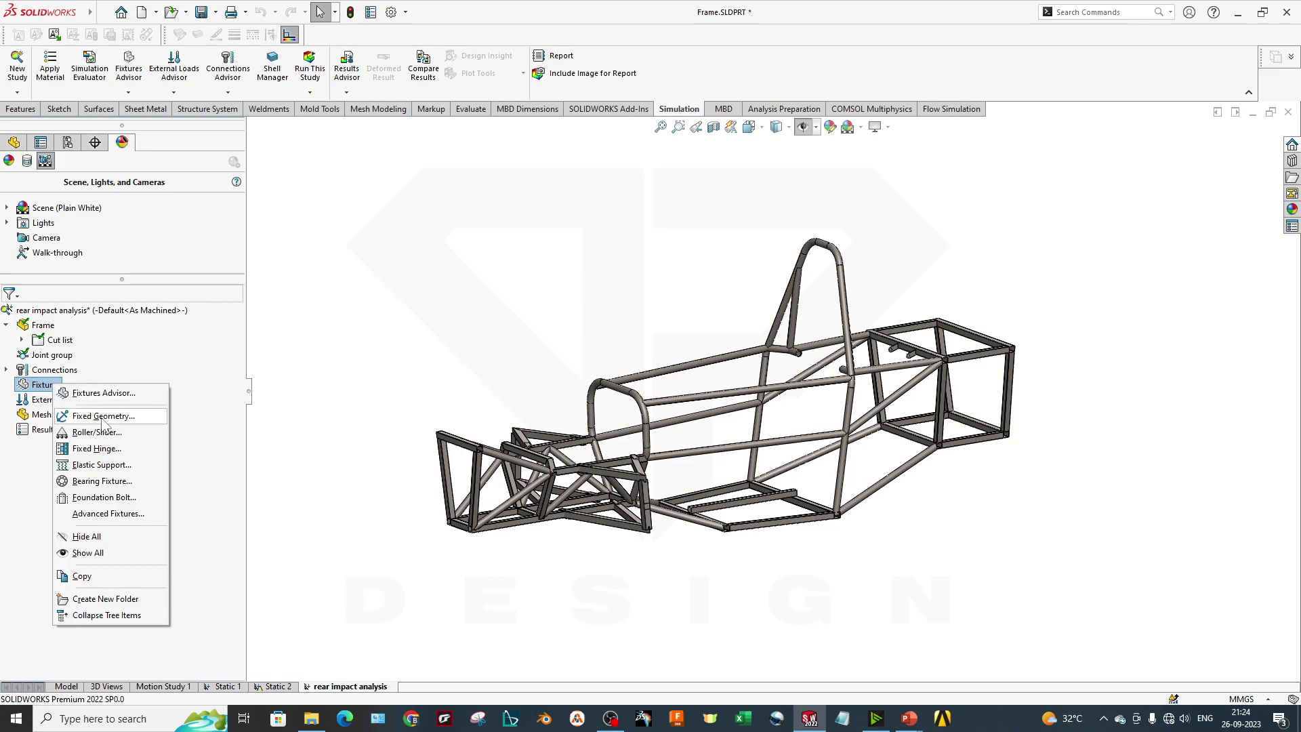
left_click(101, 419)
middle_click_drag(688, 550, 822, 573)
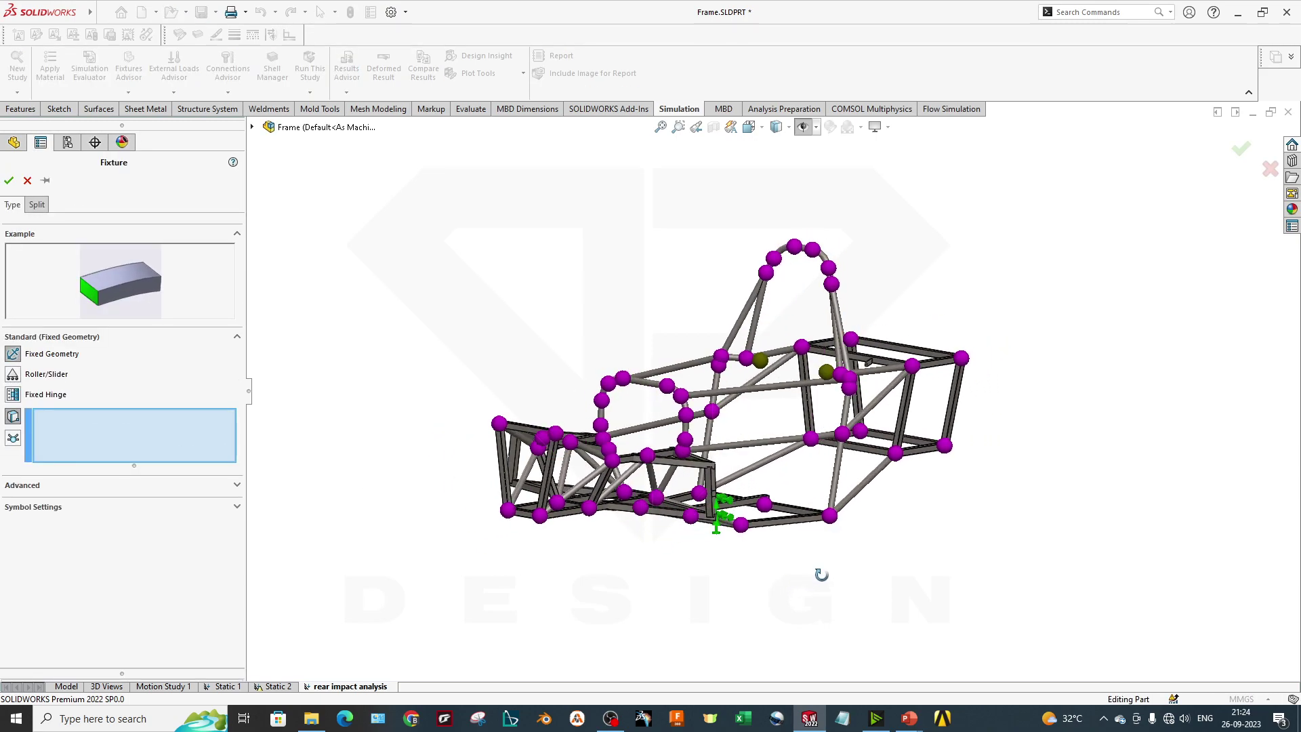
scroll(595, 510, "down", 2)
middle_click_drag(584, 496, 441, 427)
scroll(440, 427, "down", 5)
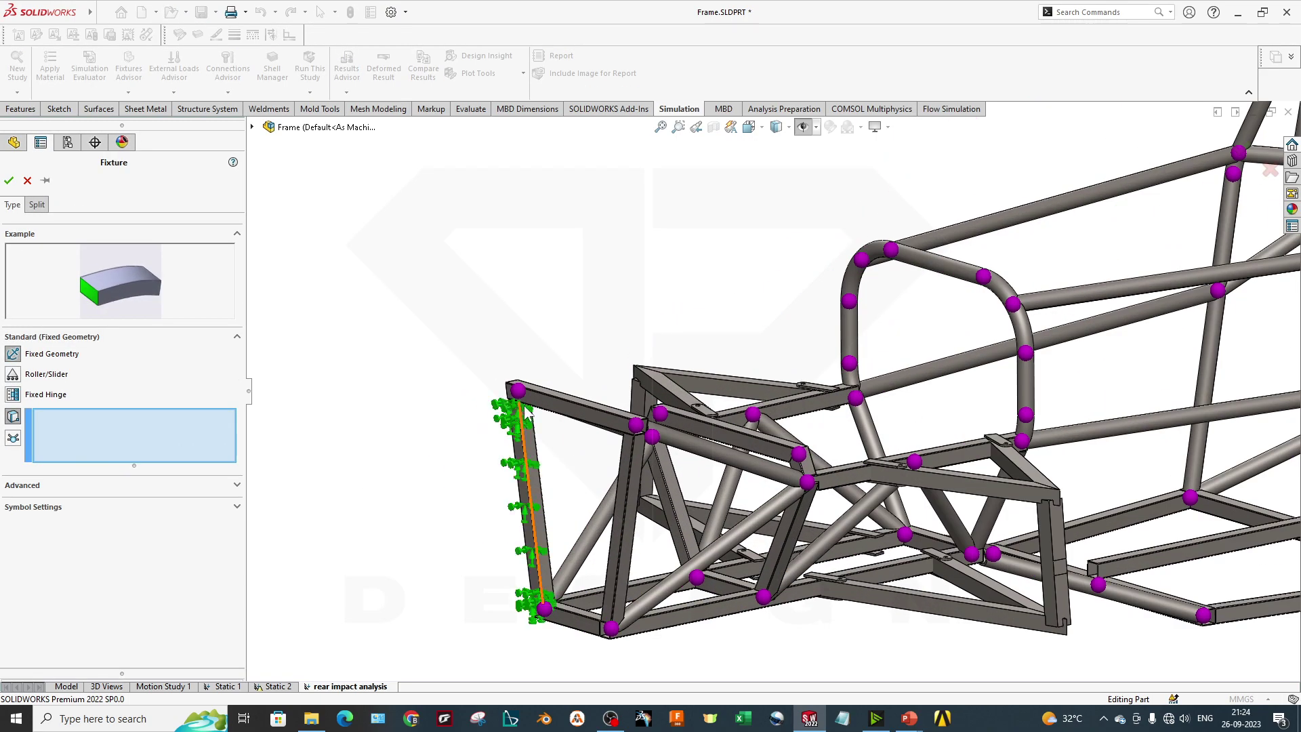
left_click(516, 399)
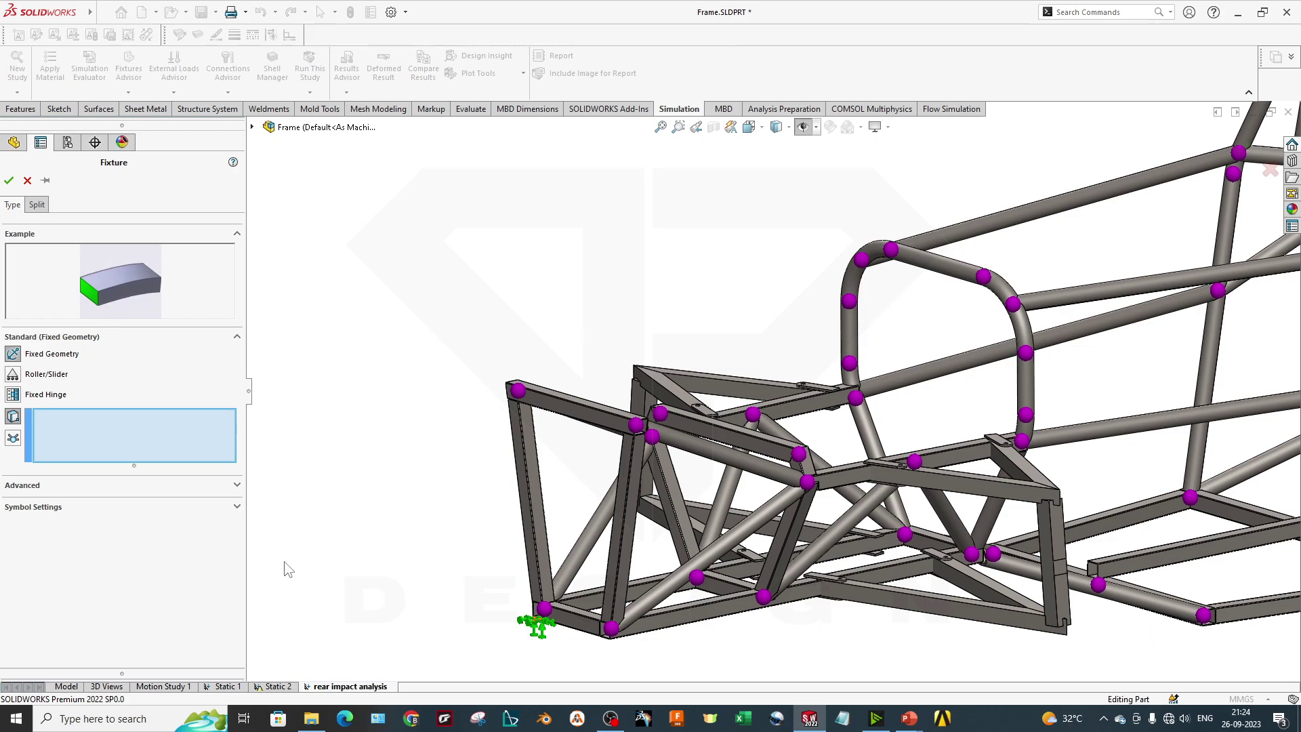
Fix the end corner joints Joint<34>, Joint<63>, Joint<15> and Joint<18>
left_click(13, 437)
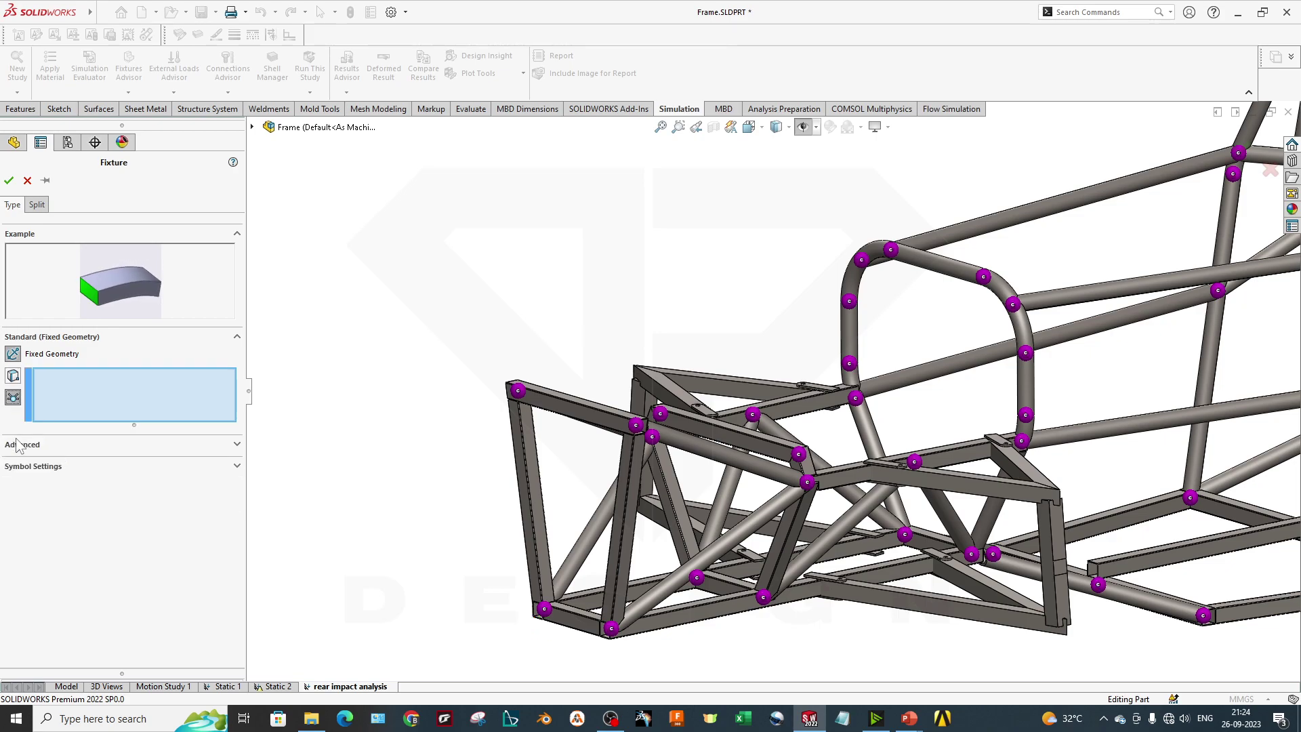
left_click(517, 393)
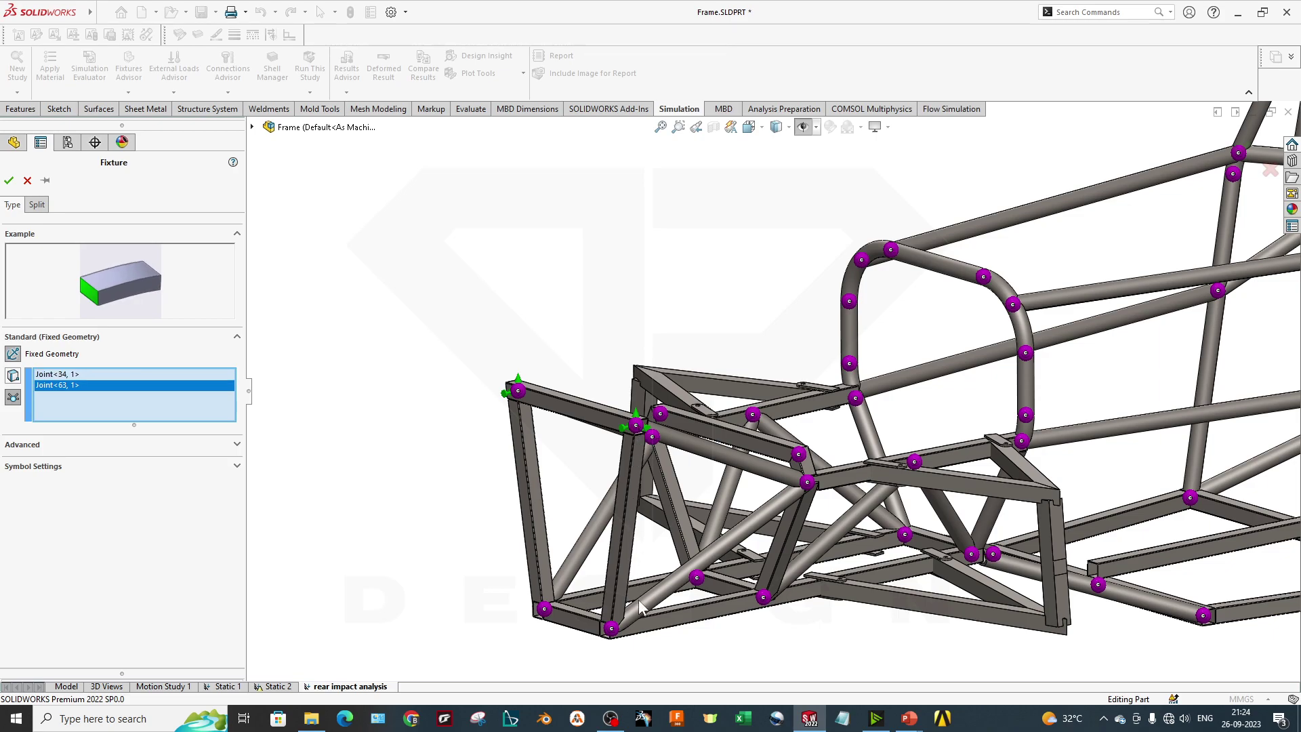
left_click(611, 628)
left_click(545, 611)
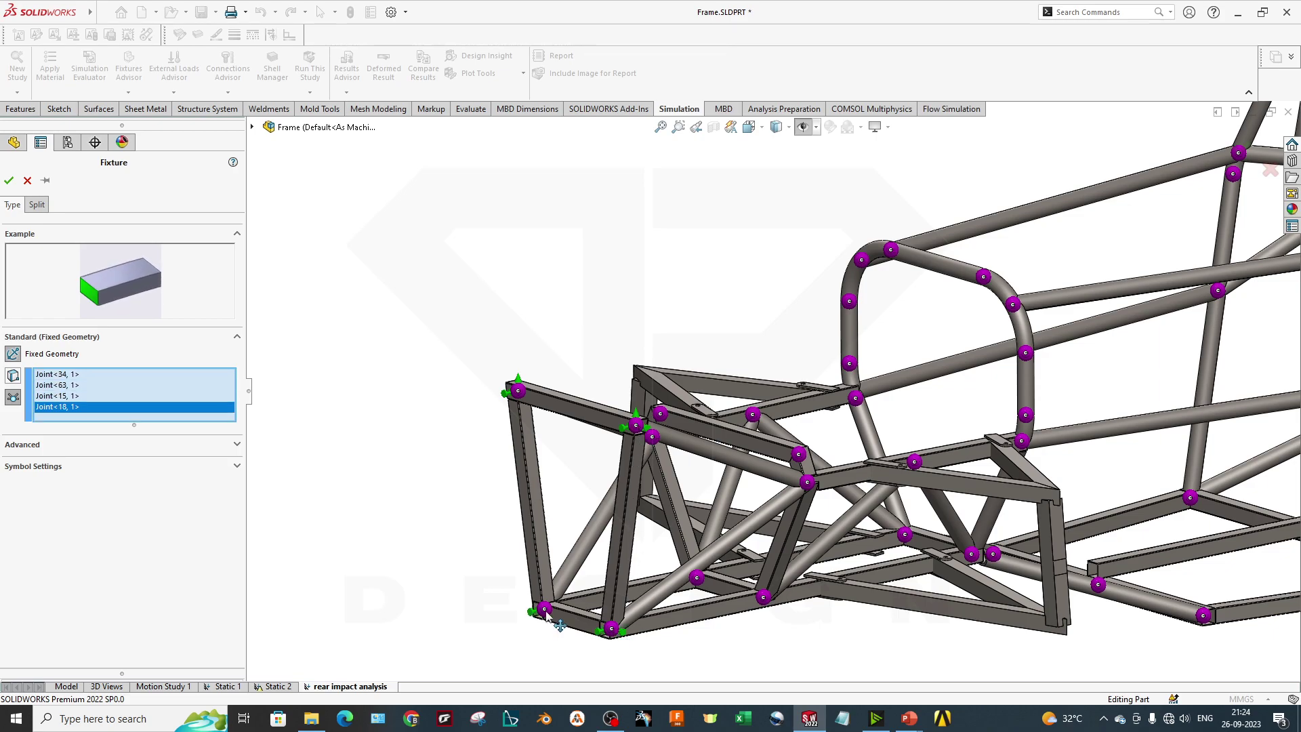
scroll(785, 607, "up", 3)
scroll(961, 502, "up", 3)
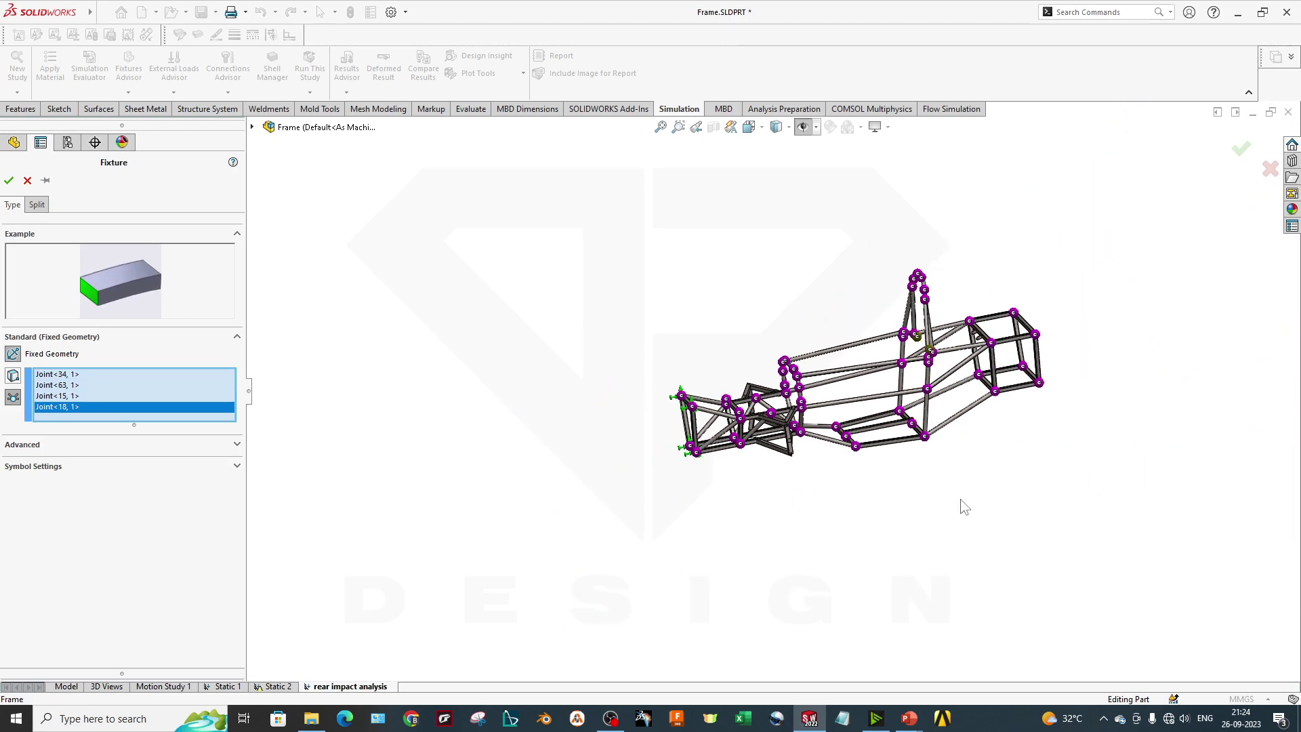
scroll(1014, 393, "down", 2)
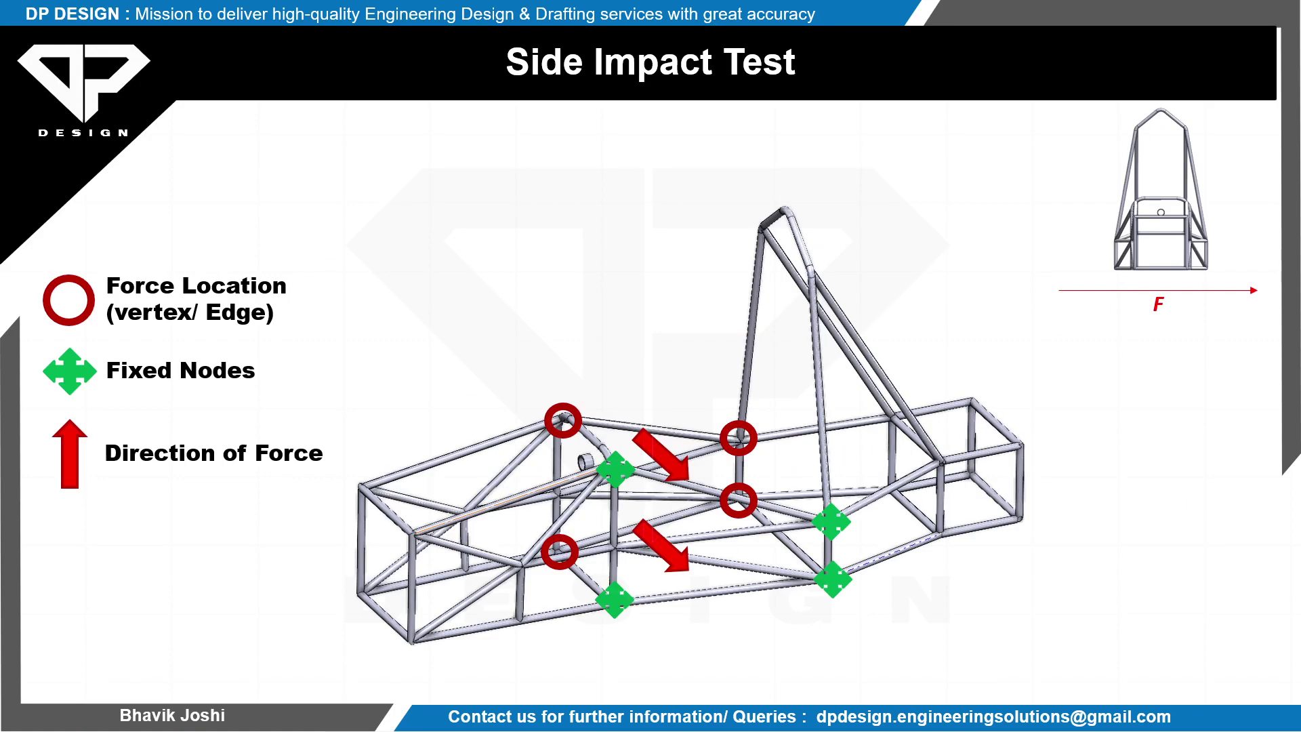
Advance to the Rear Impact Test slide, then return to SOLIDWORKS
left_click(440, 406)
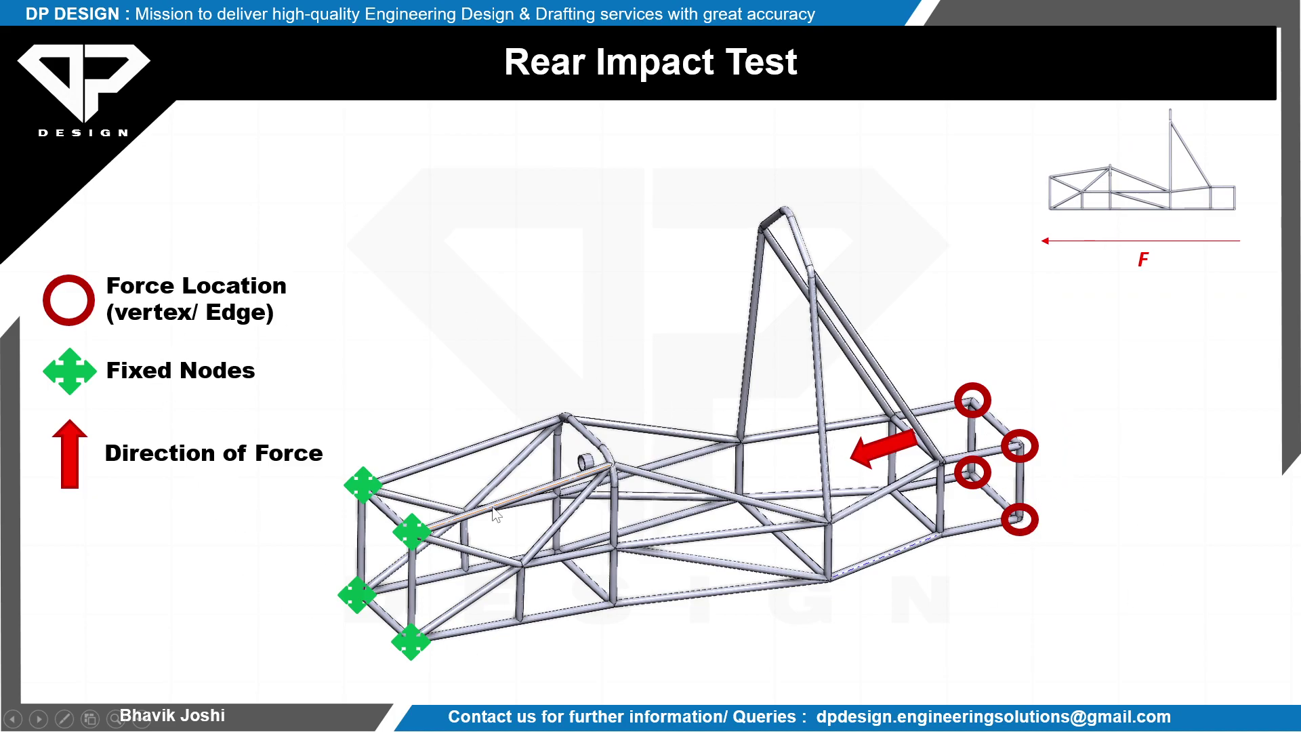
key("alt+Tab")
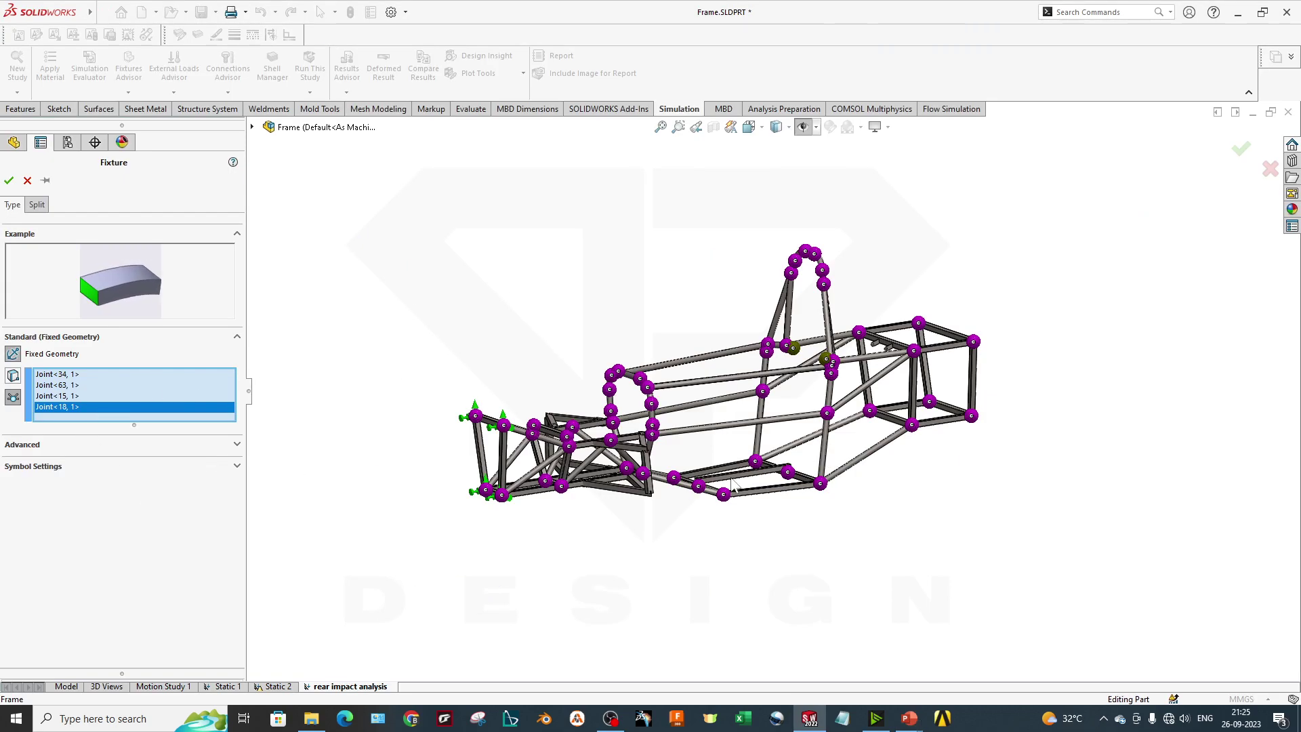
Save the fixed-joint fixture and start a new Force external load
middle_click_drag(408, 385, 408, 409)
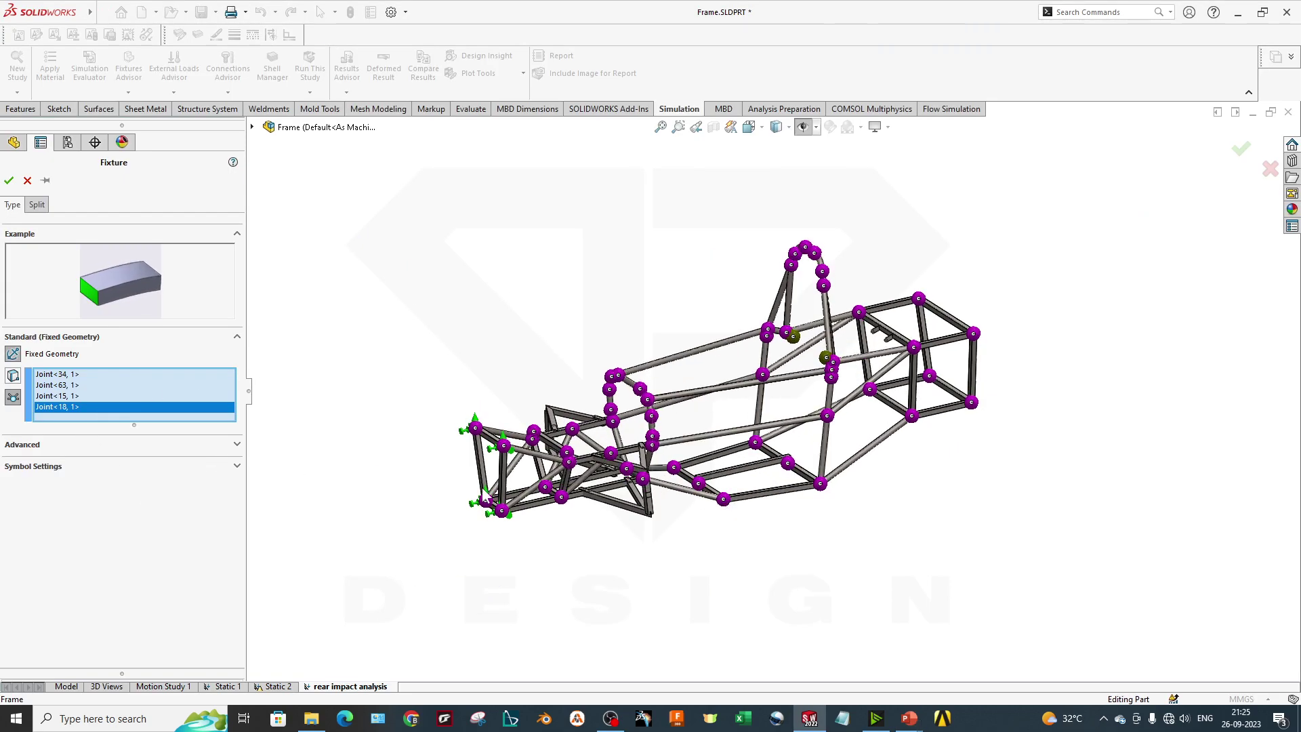
left_click(9, 180)
right_click(57, 415)
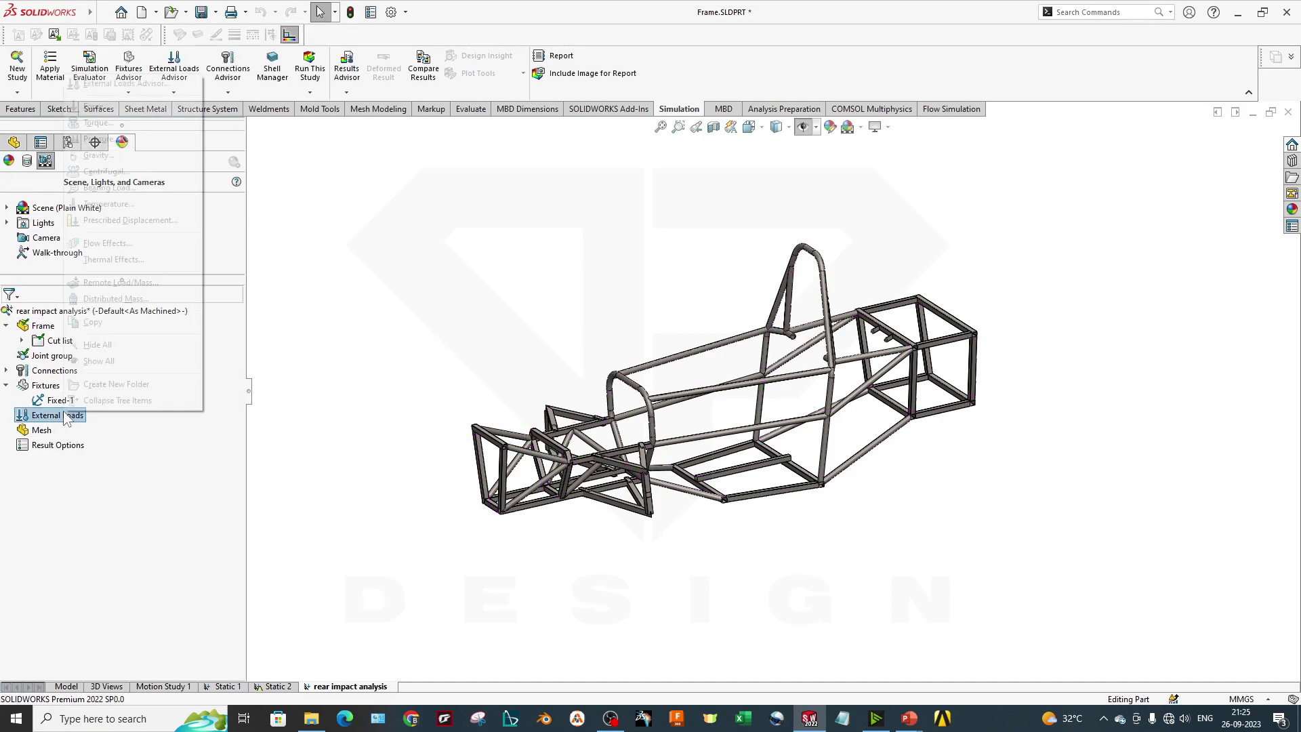
left_click(133, 110)
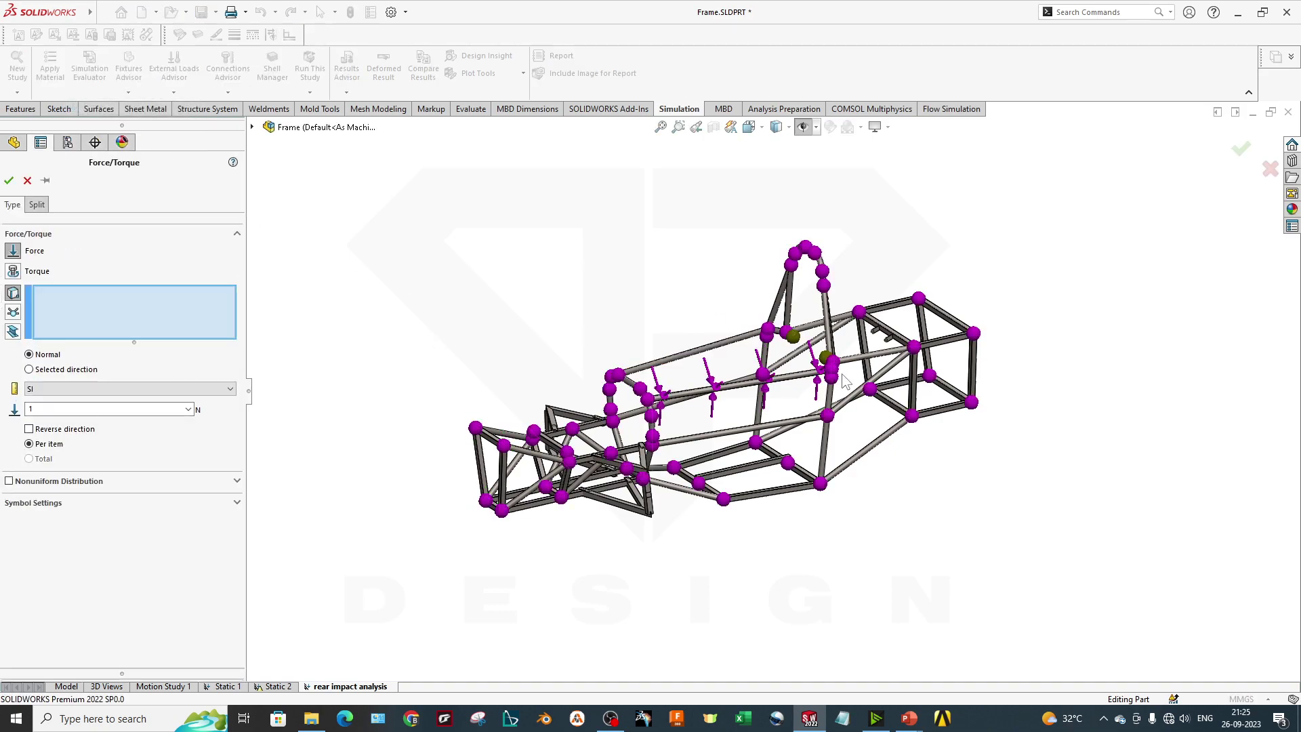
scroll(962, 346, "down", 3)
left_click(474, 354)
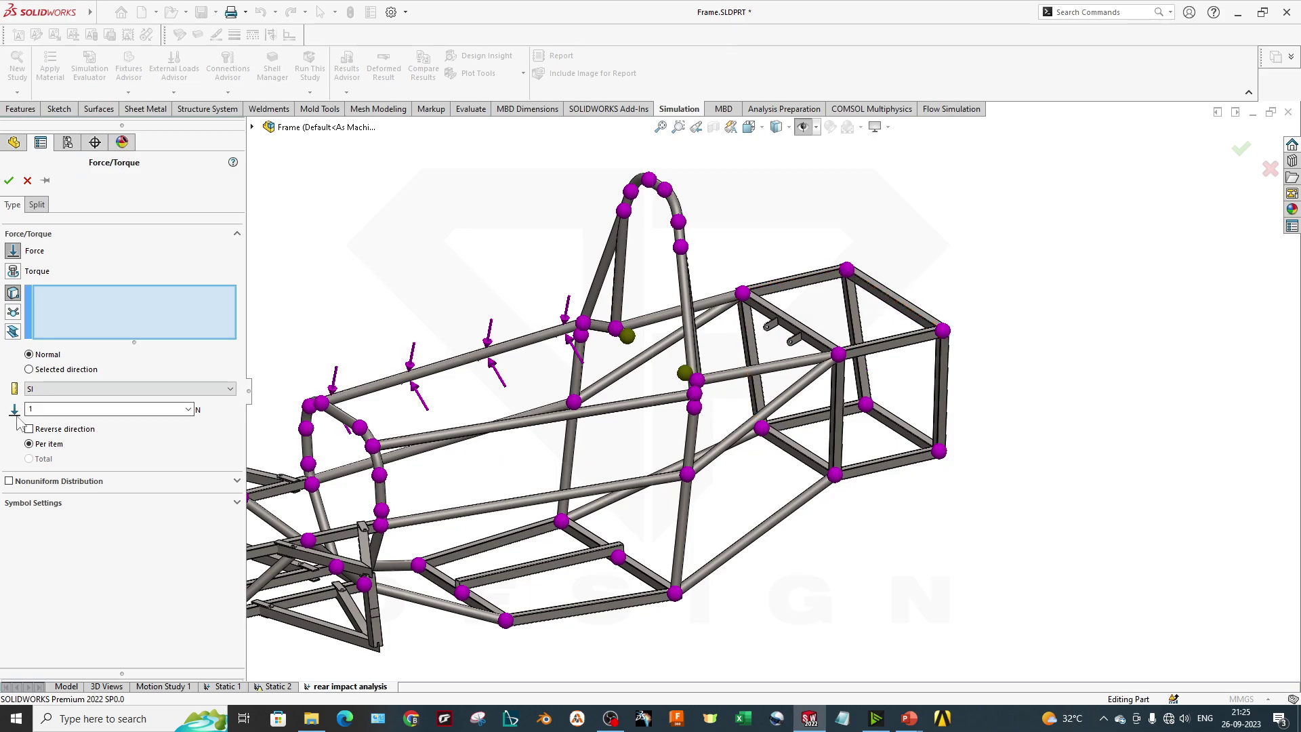
Apply the force to Joints 181, 178, 101 and 52 with a selected direction
left_click(13, 312)
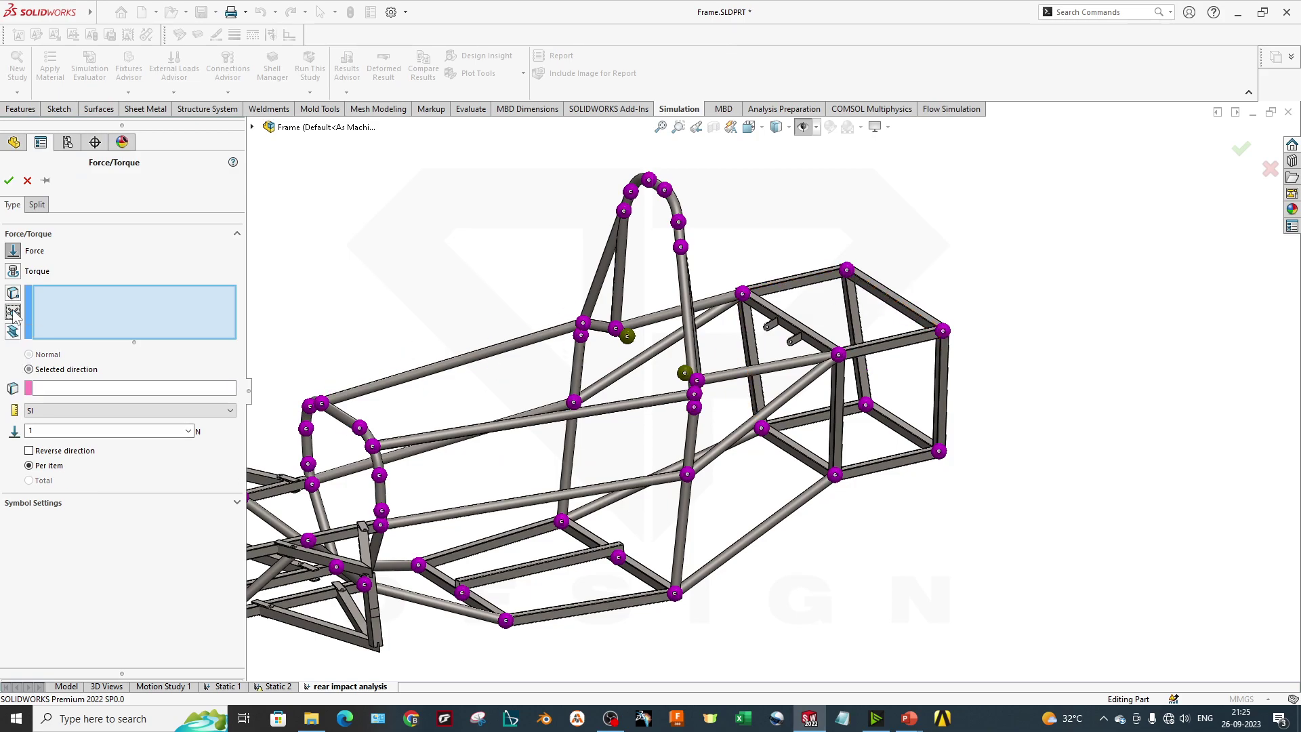
left_click(846, 270)
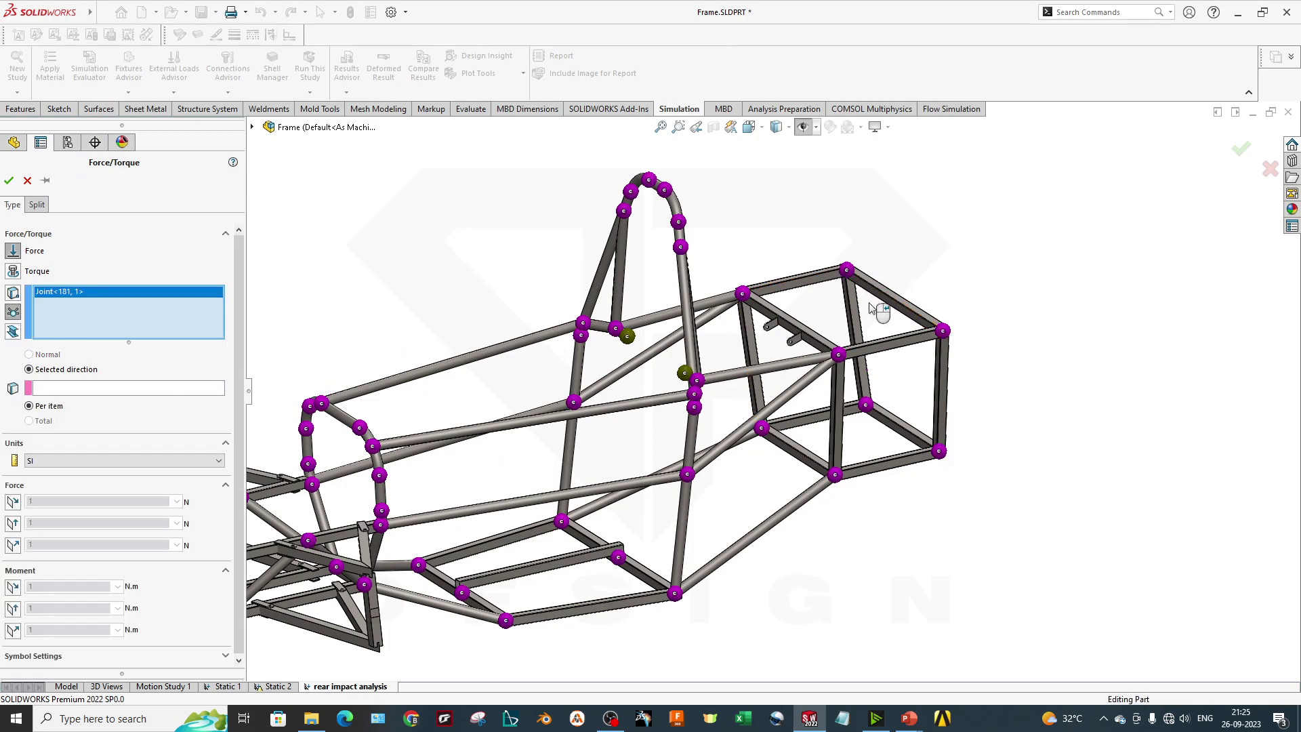
left_click(943, 331)
left_click(938, 450)
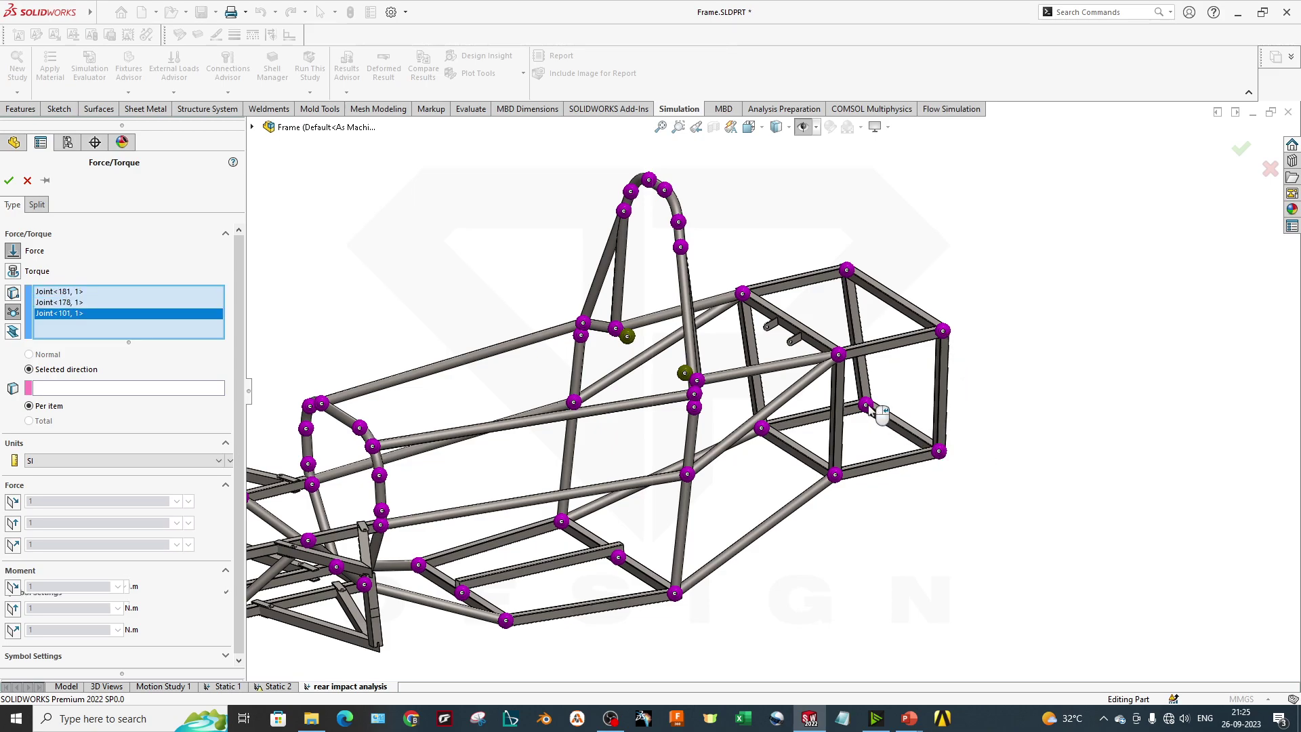
left_click(866, 405)
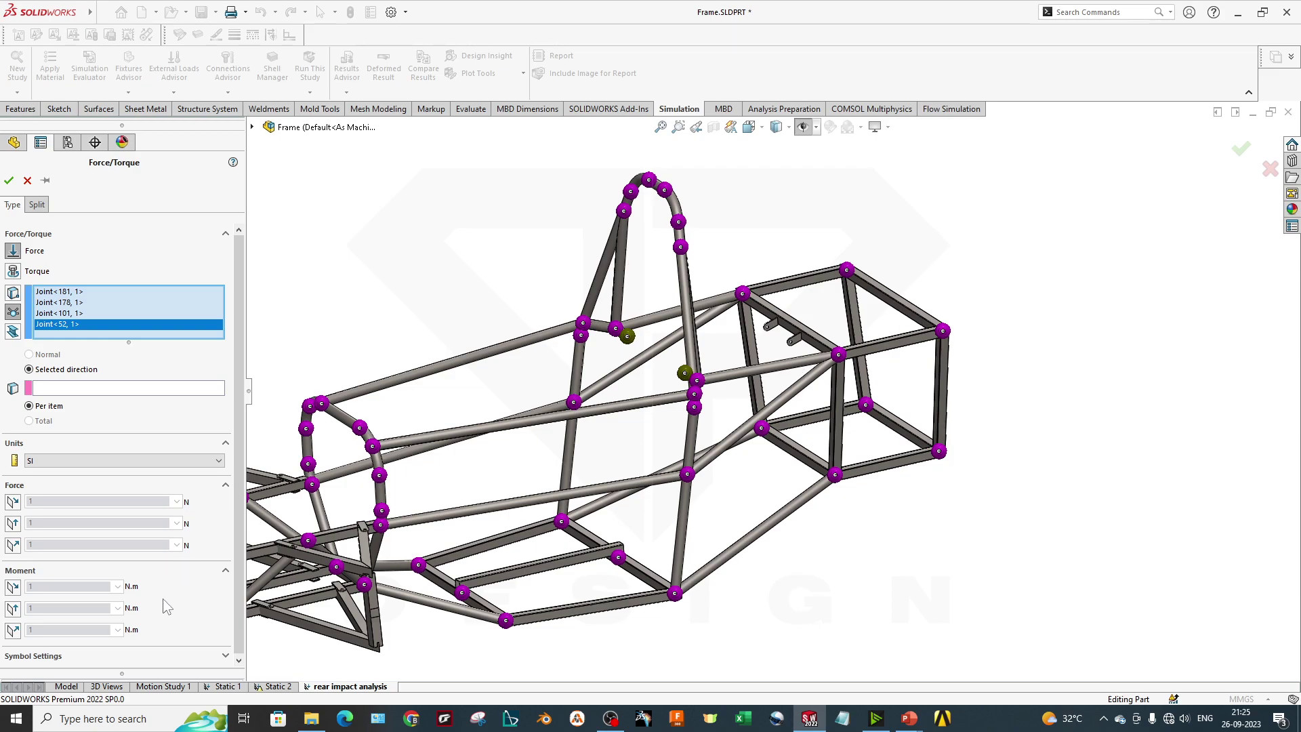
left_click_drag(237, 564, 234, 606)
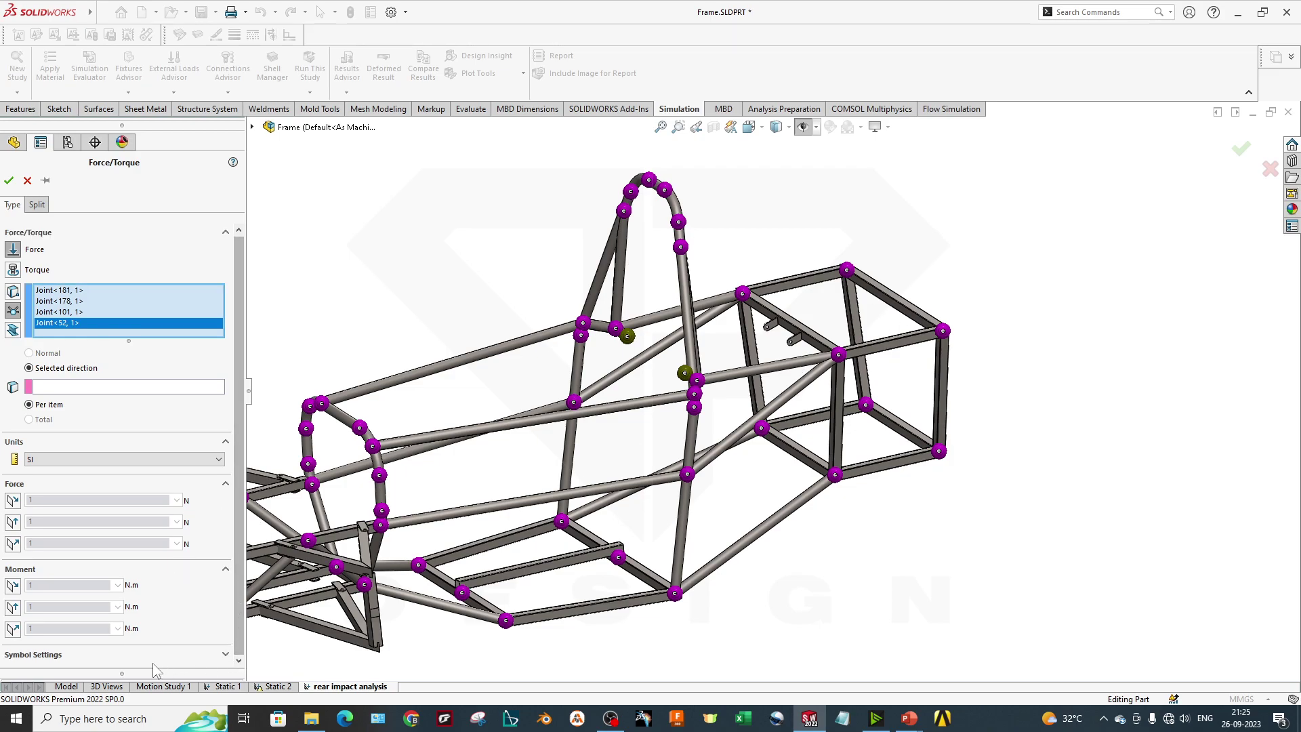
left_click(112, 652)
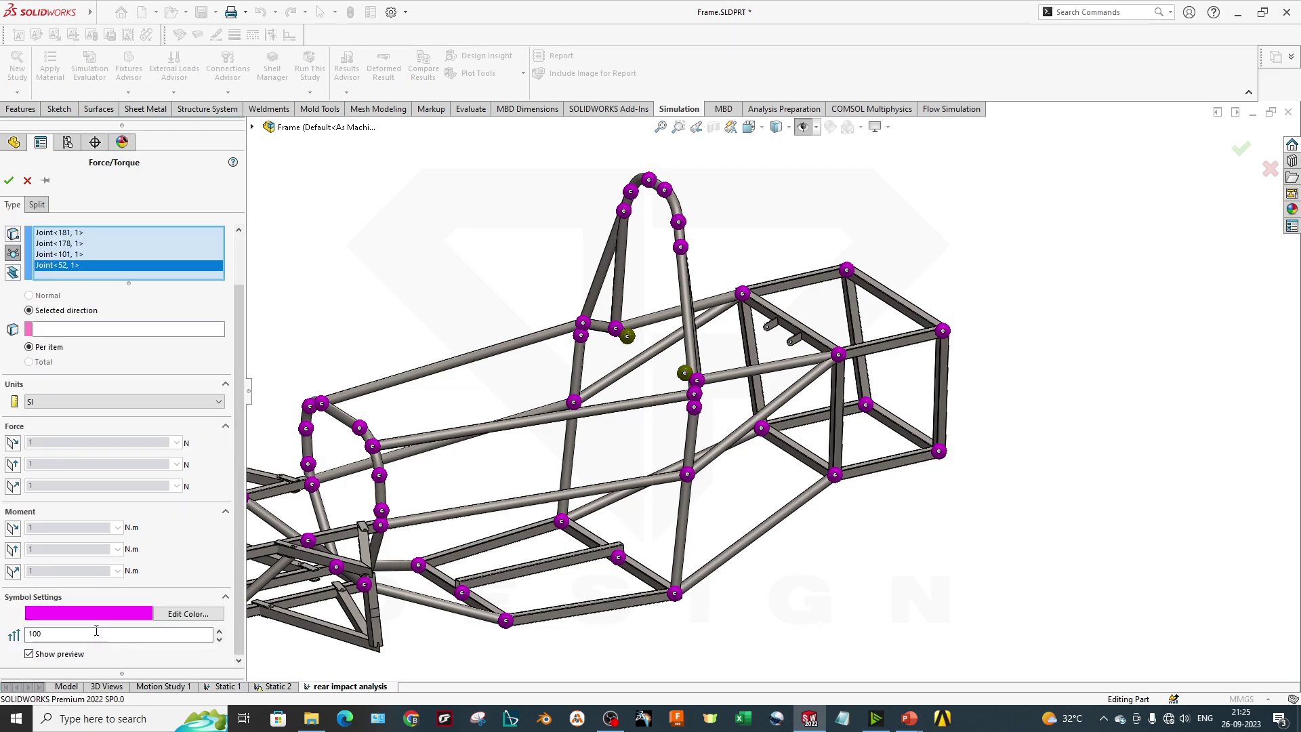
left_click(188, 613)
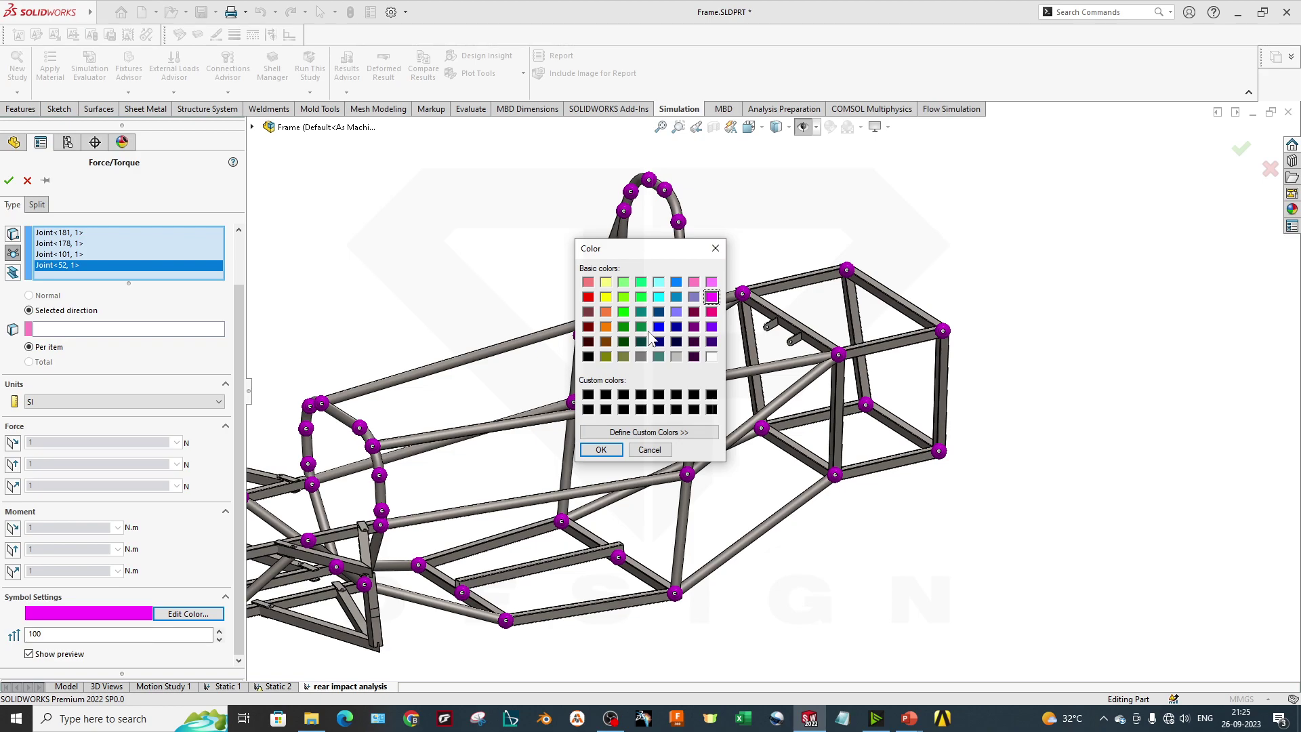
left_click(601, 450)
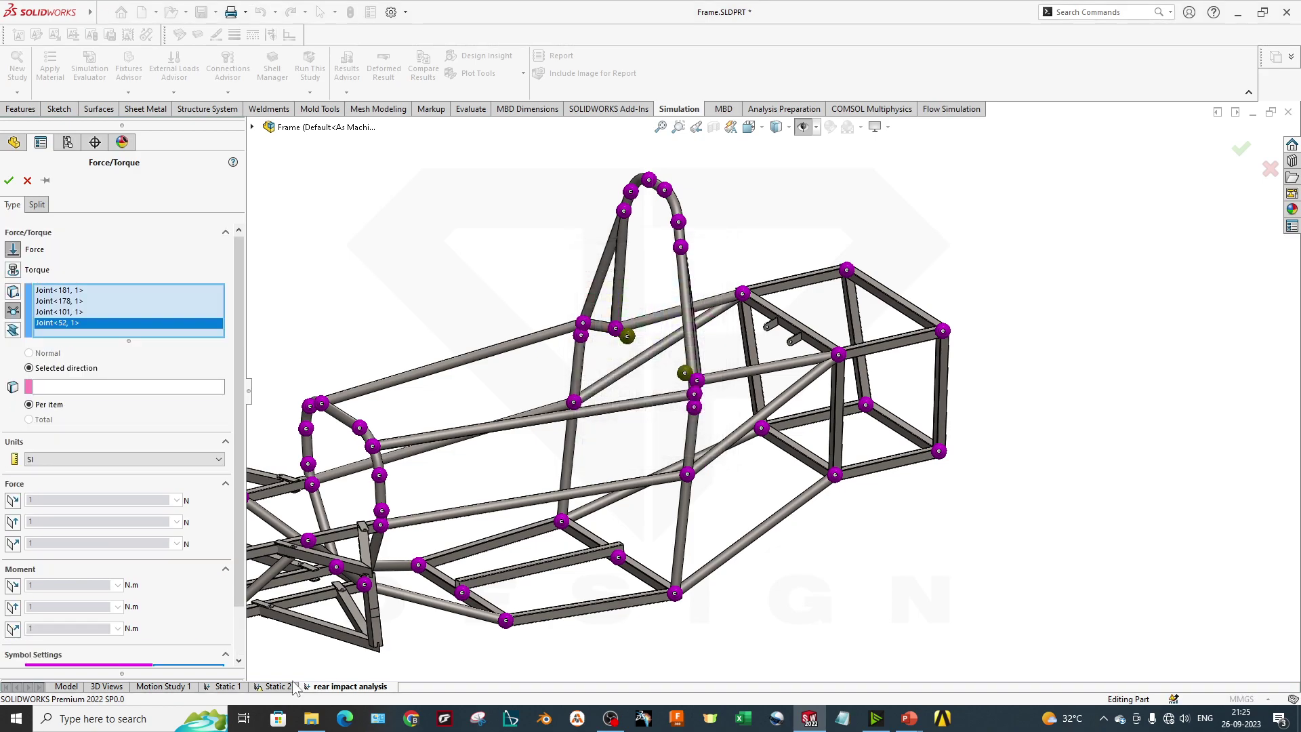
scroll(96, 635, "down", 1)
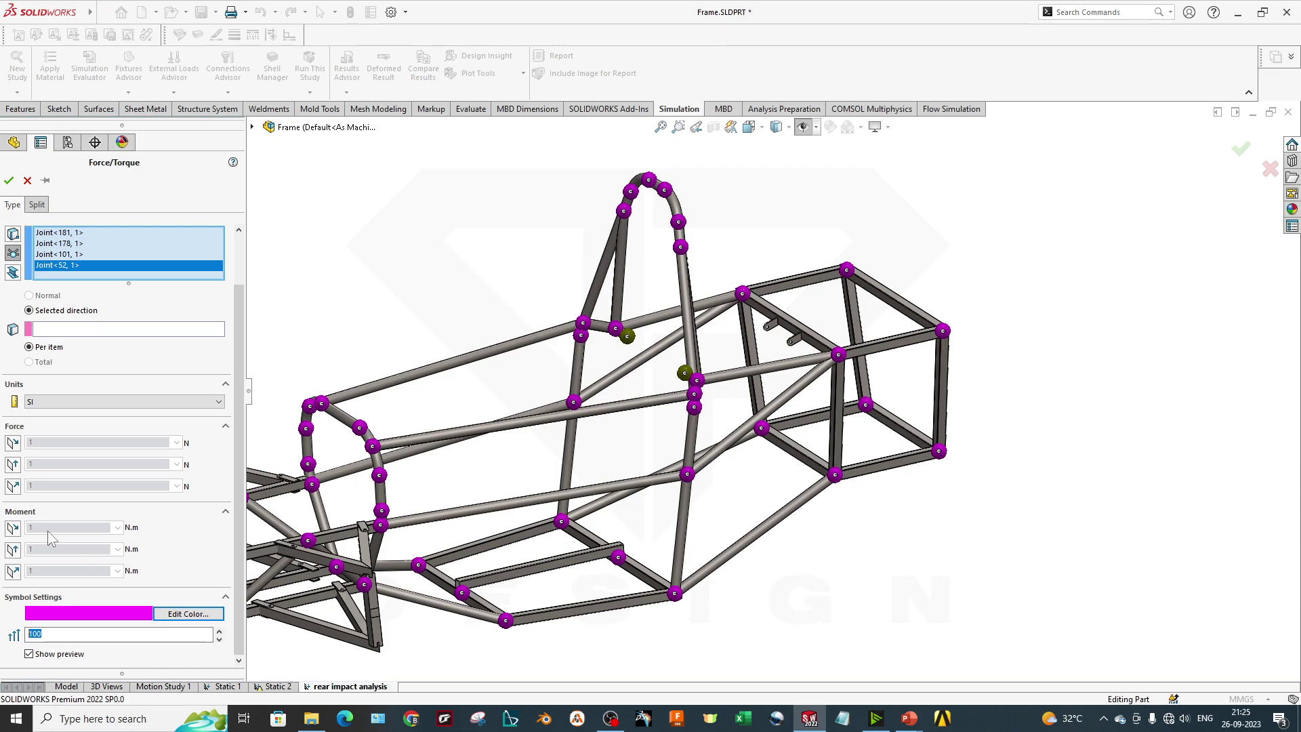
left_click(73, 328)
Use a lower lengthwise member's edge as the force direction and enable force along that edge
scroll(584, 486, "up", 3)
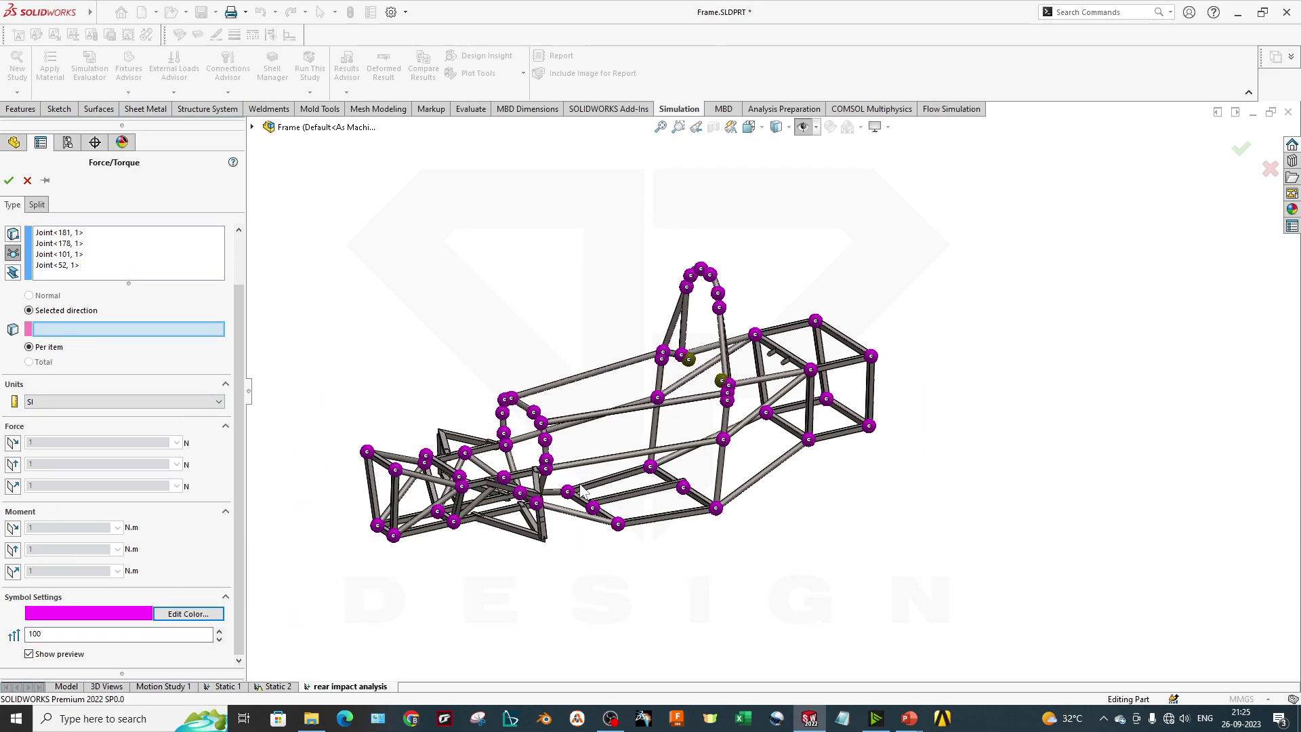
middle_click_drag(640, 537, 630, 415)
scroll(621, 564, "down", 2)
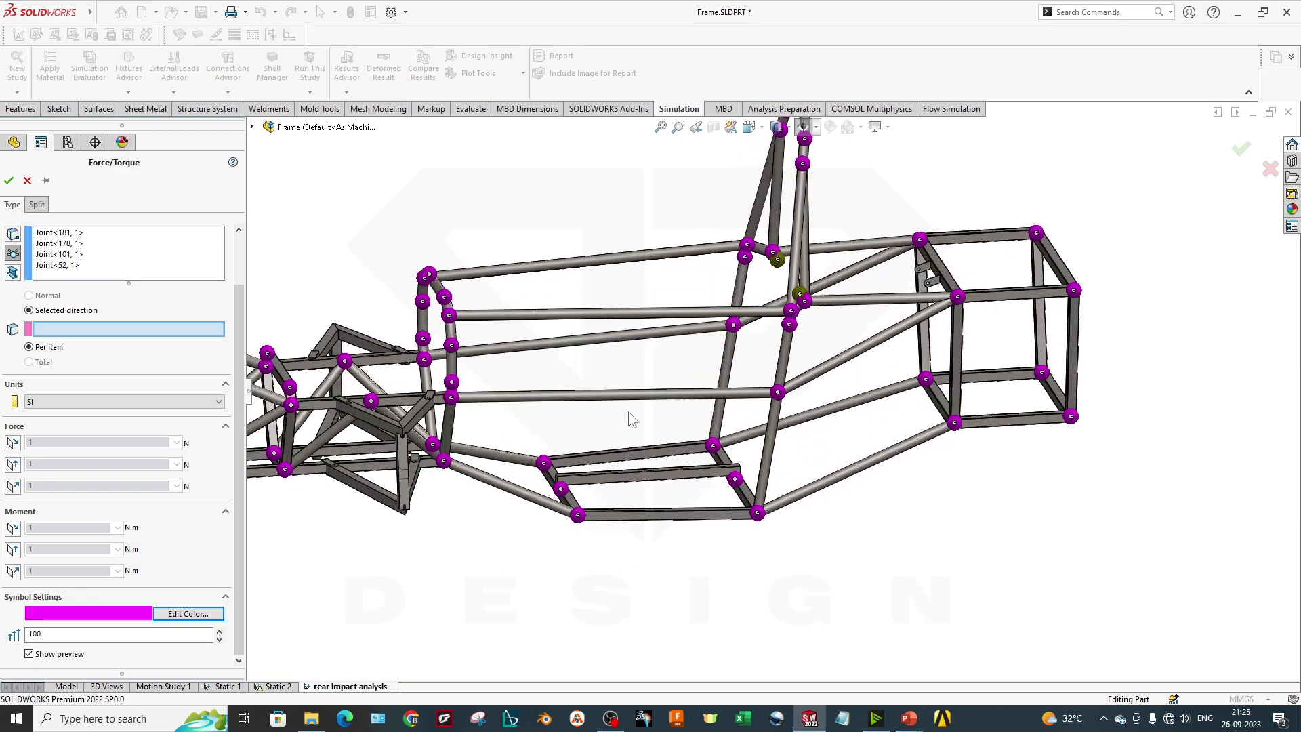
scroll(639, 526, "down", 5)
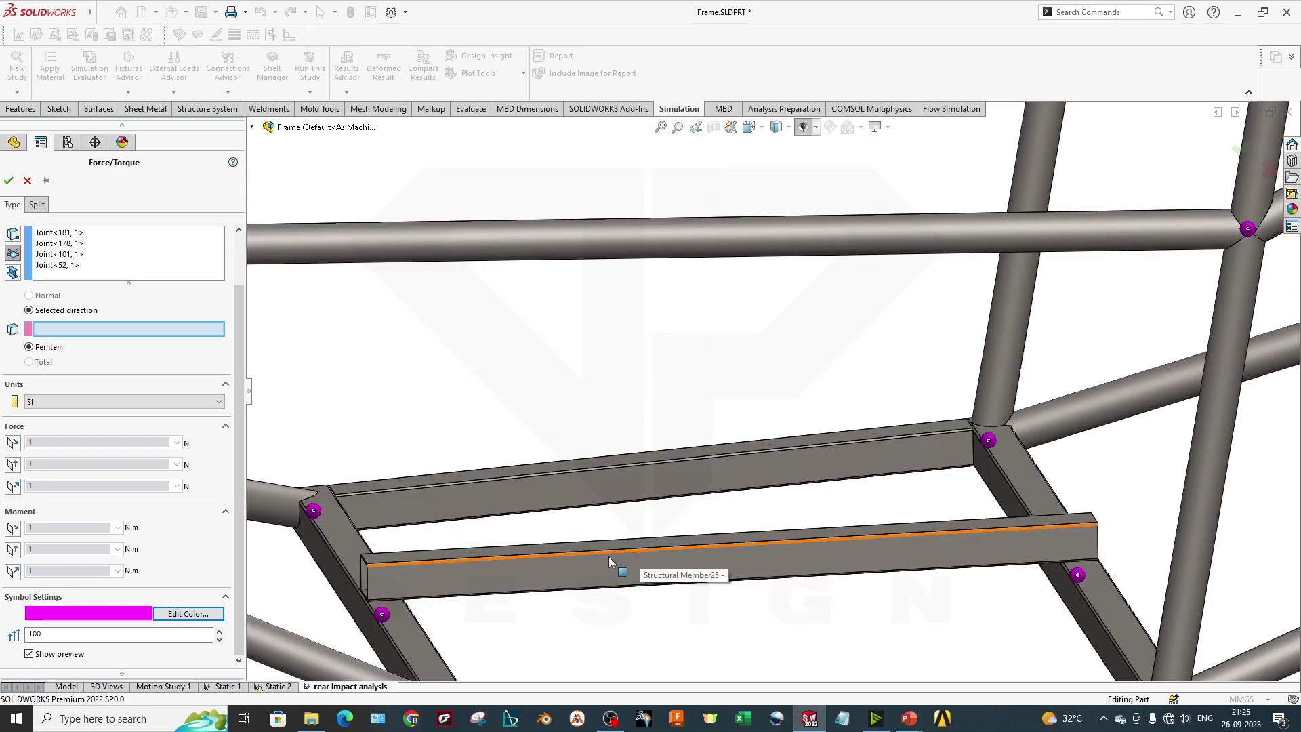
left_click(510, 554)
scroll(752, 619, "up", 5)
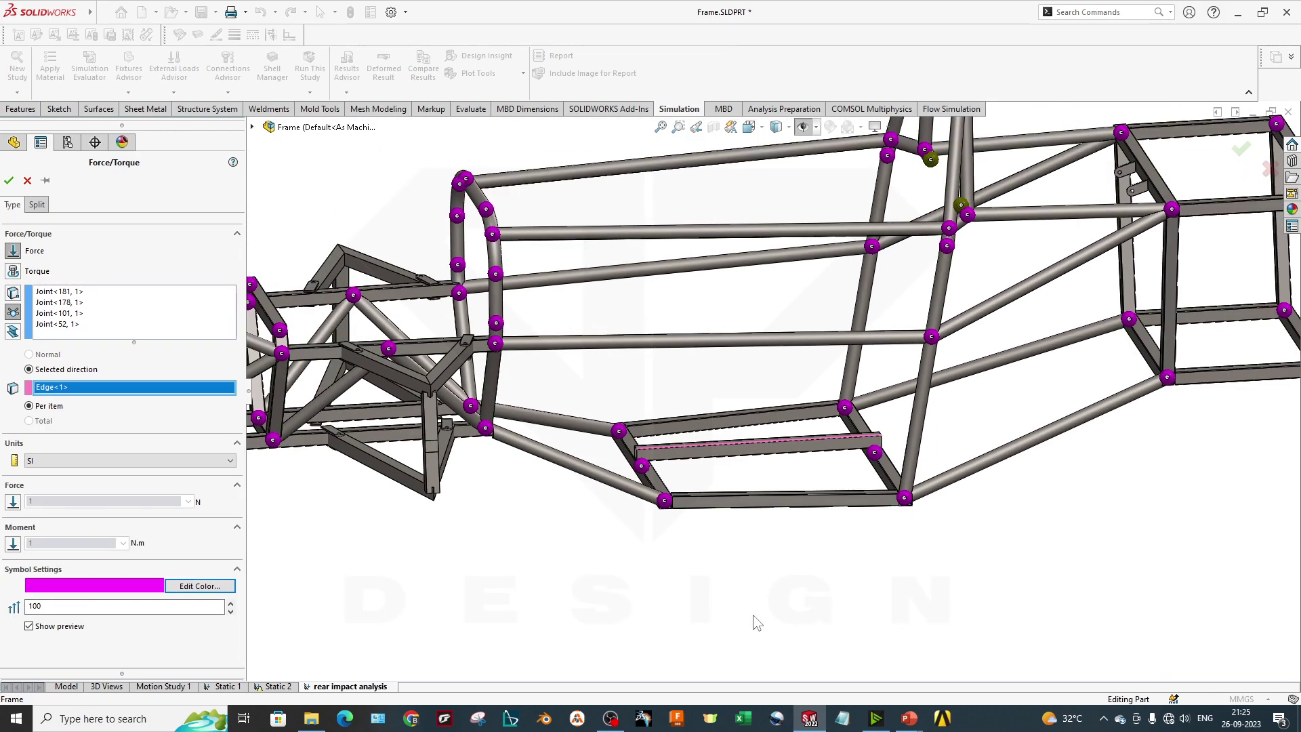
scroll(674, 515, "down", 2)
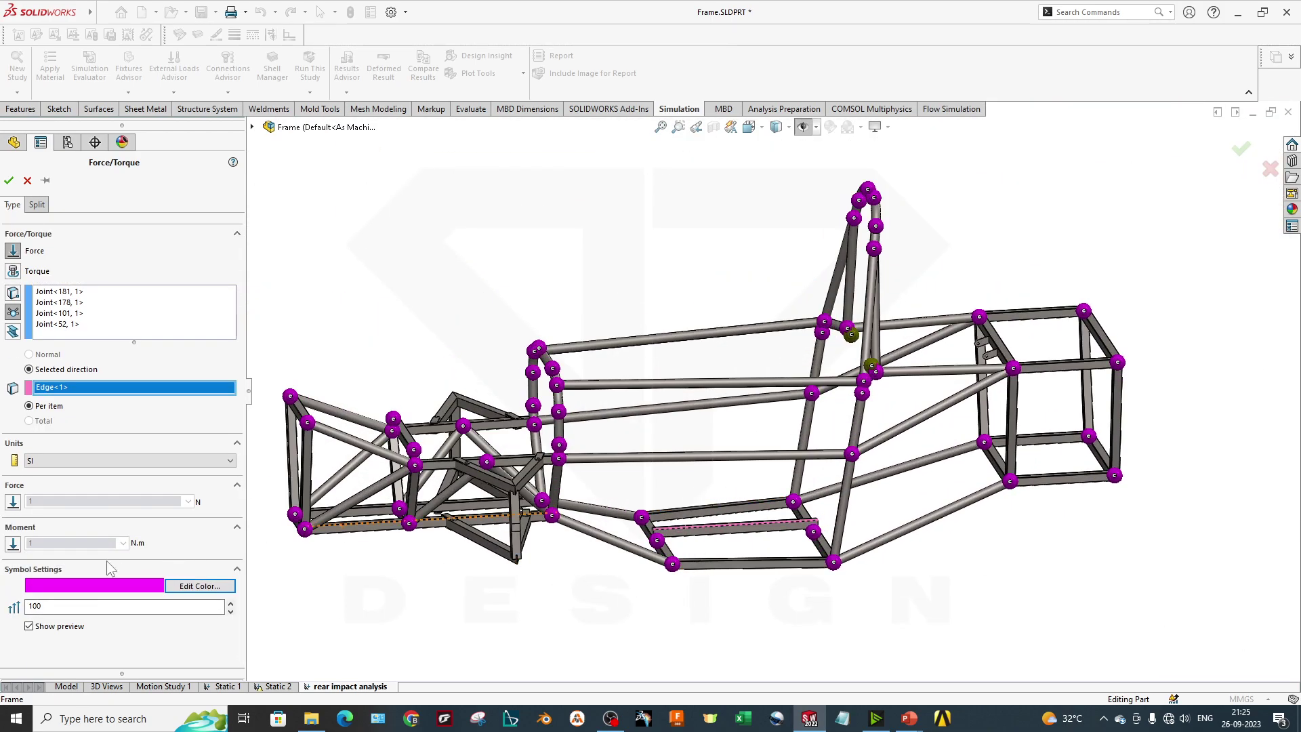
left_click(14, 502)
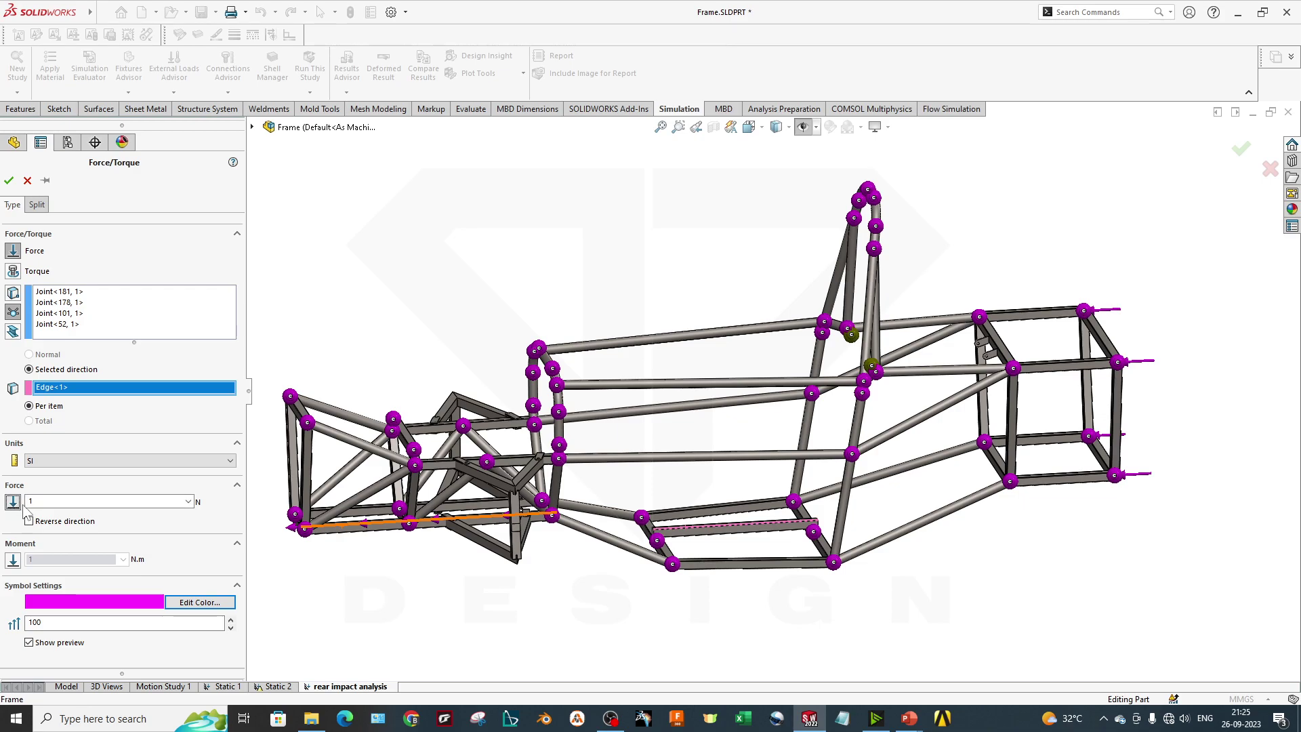
left_click(81, 502)
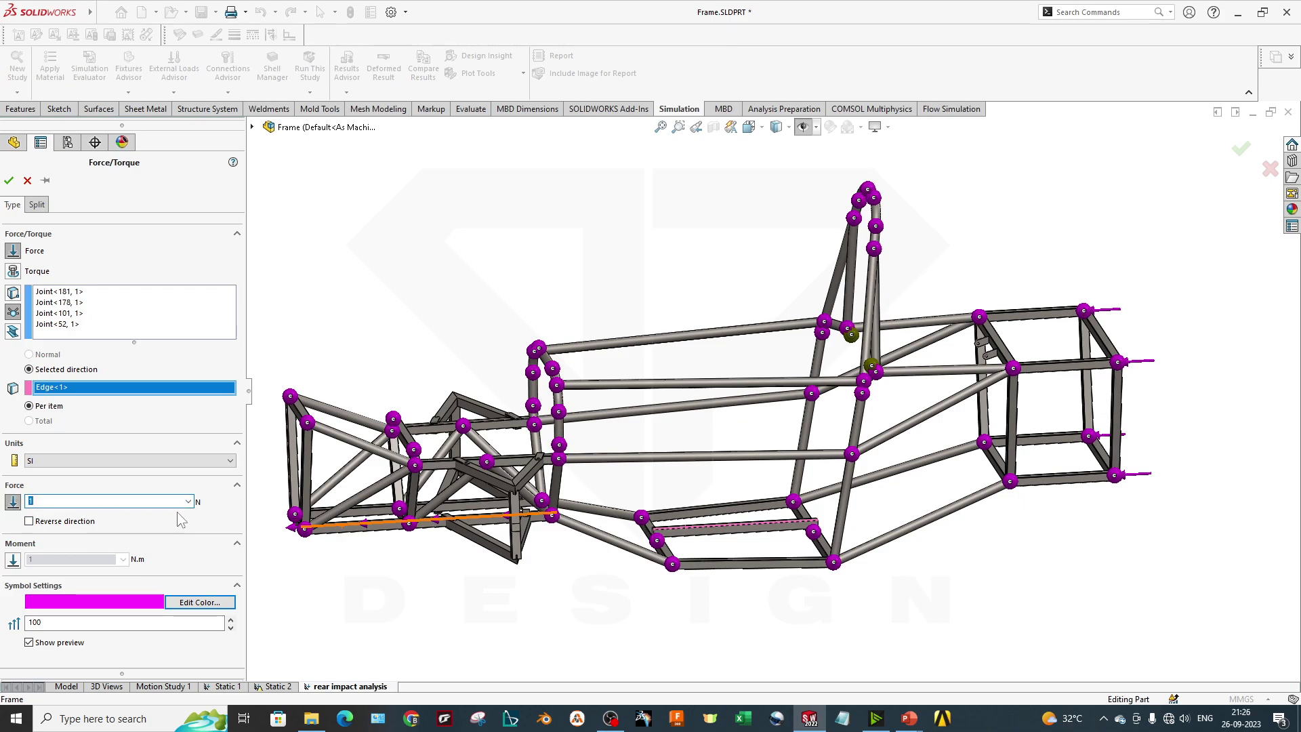
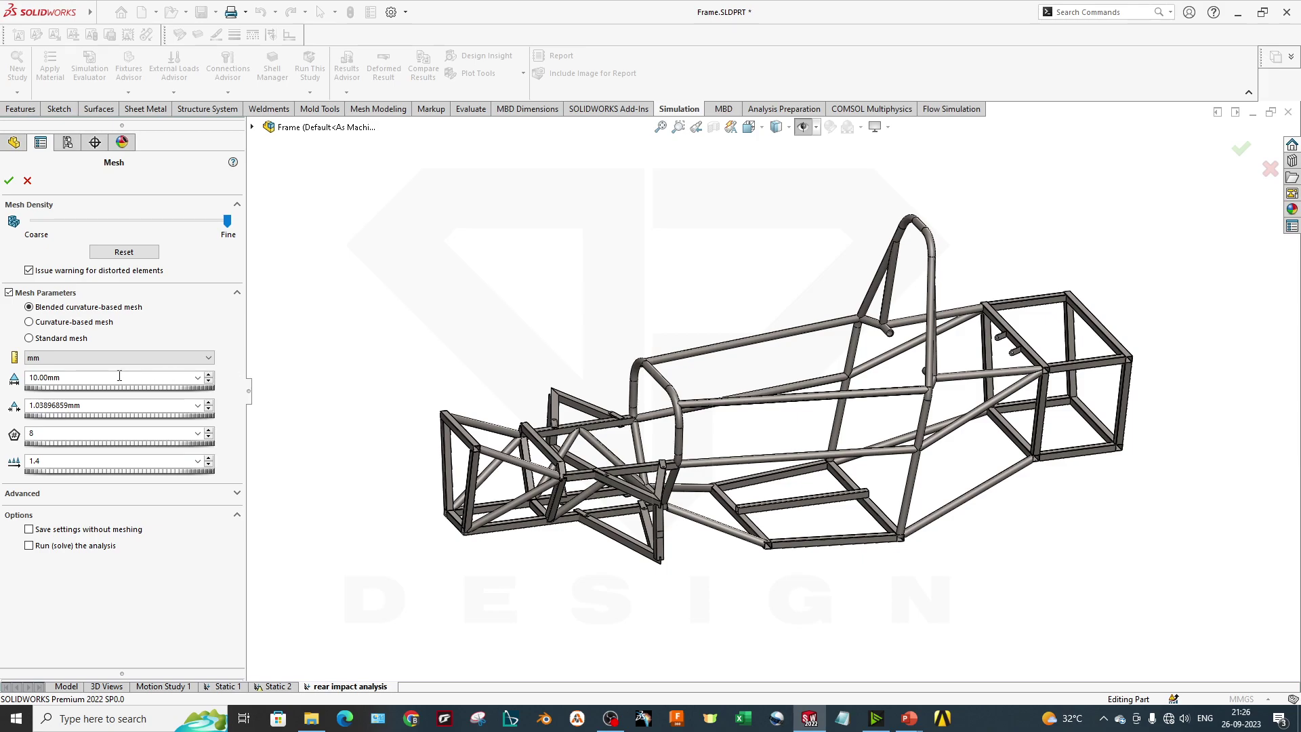
Generate the frame mesh with a 10.00 mm element size and 1.4 ratio
left_click_drag(70, 379, 9, 395)
left_click_drag(57, 461, 3, 466)
left_click(9, 180)
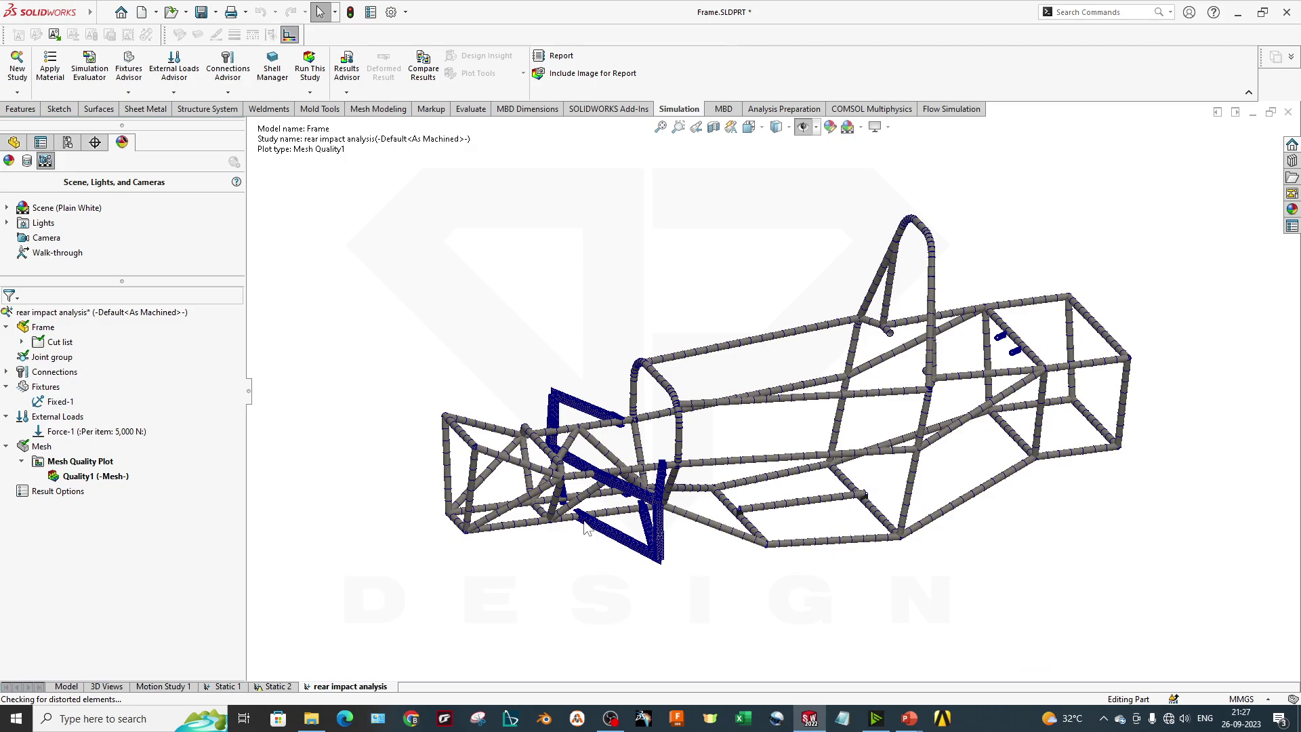
middle_click_drag(828, 536, 841, 510)
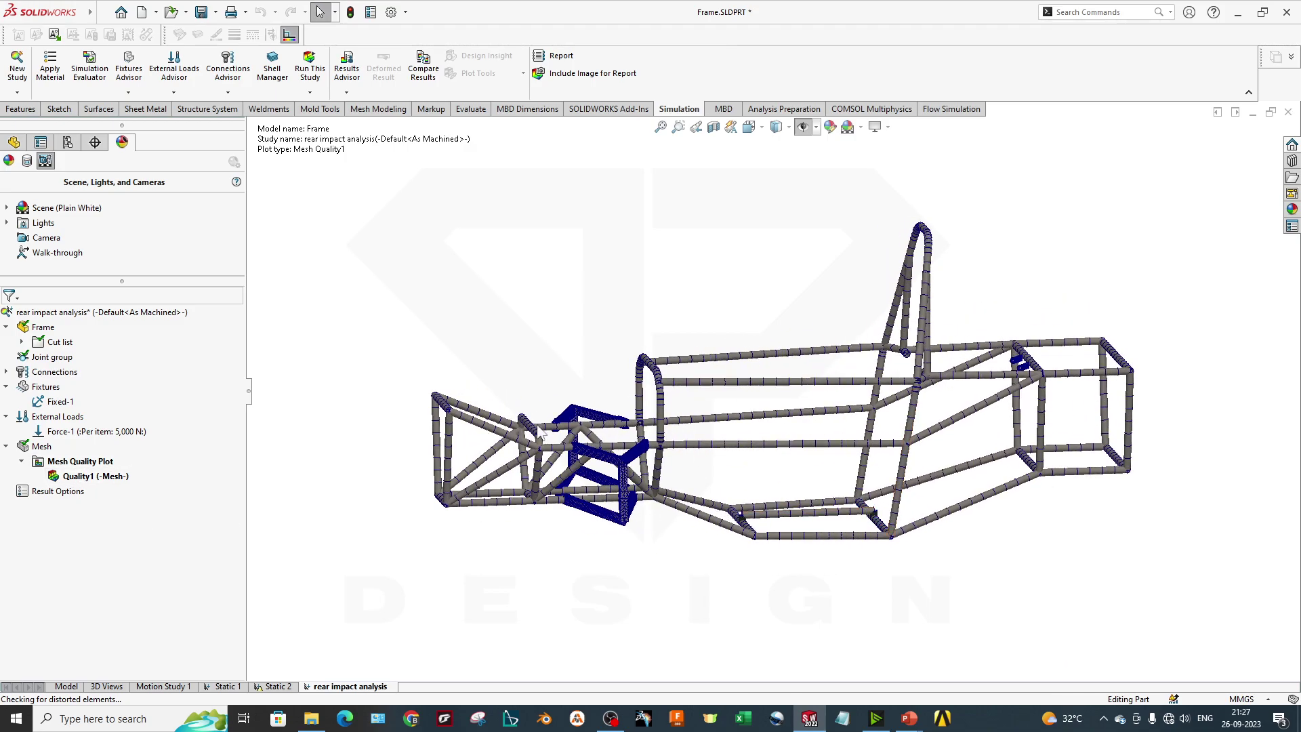
scroll(539, 463, "down", 4)
middle_click_drag(667, 481, 668, 489)
scroll(667, 488, "up", 10)
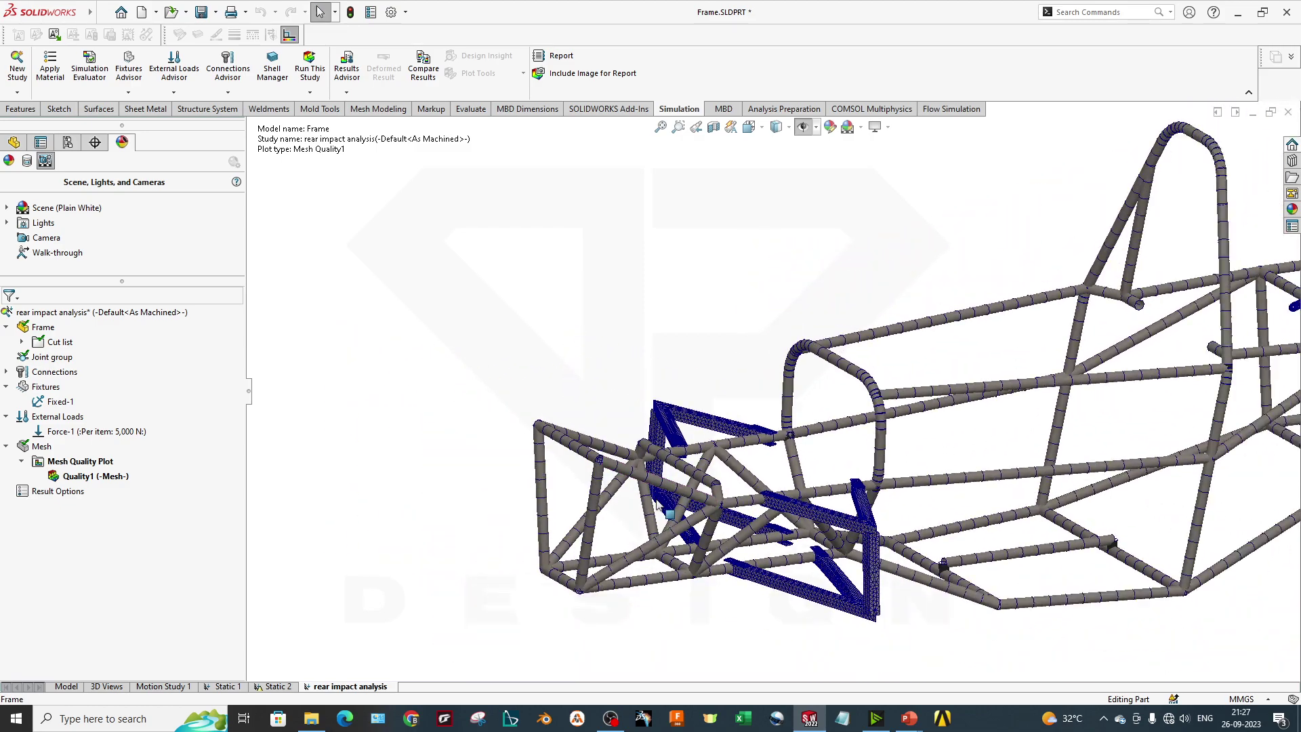
scroll(630, 475, "down", 10)
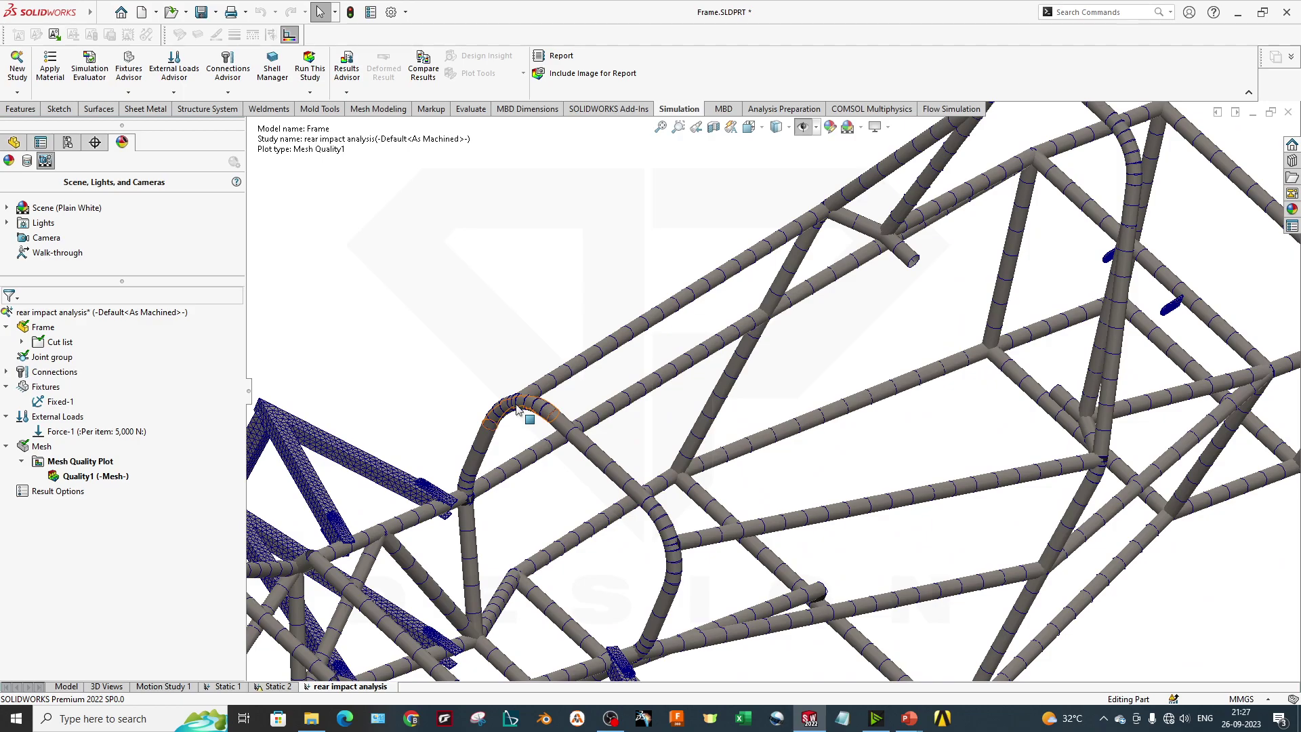
scroll(526, 413, "down", 5)
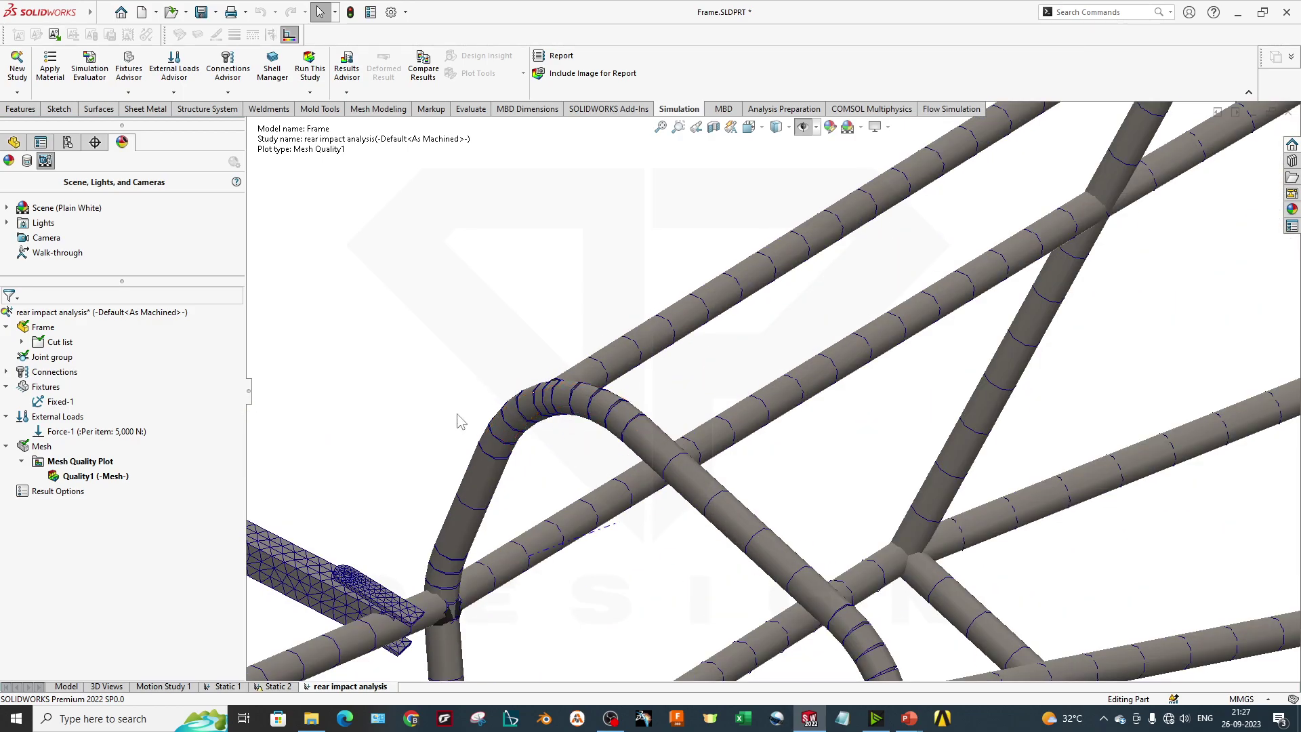
scroll(559, 433, "down", 2)
middle_click_drag(613, 389, 648, 503)
scroll(501, 381, "down", 3)
middle_click_drag(579, 388, 726, 436)
scroll(737, 455, "up", 10)
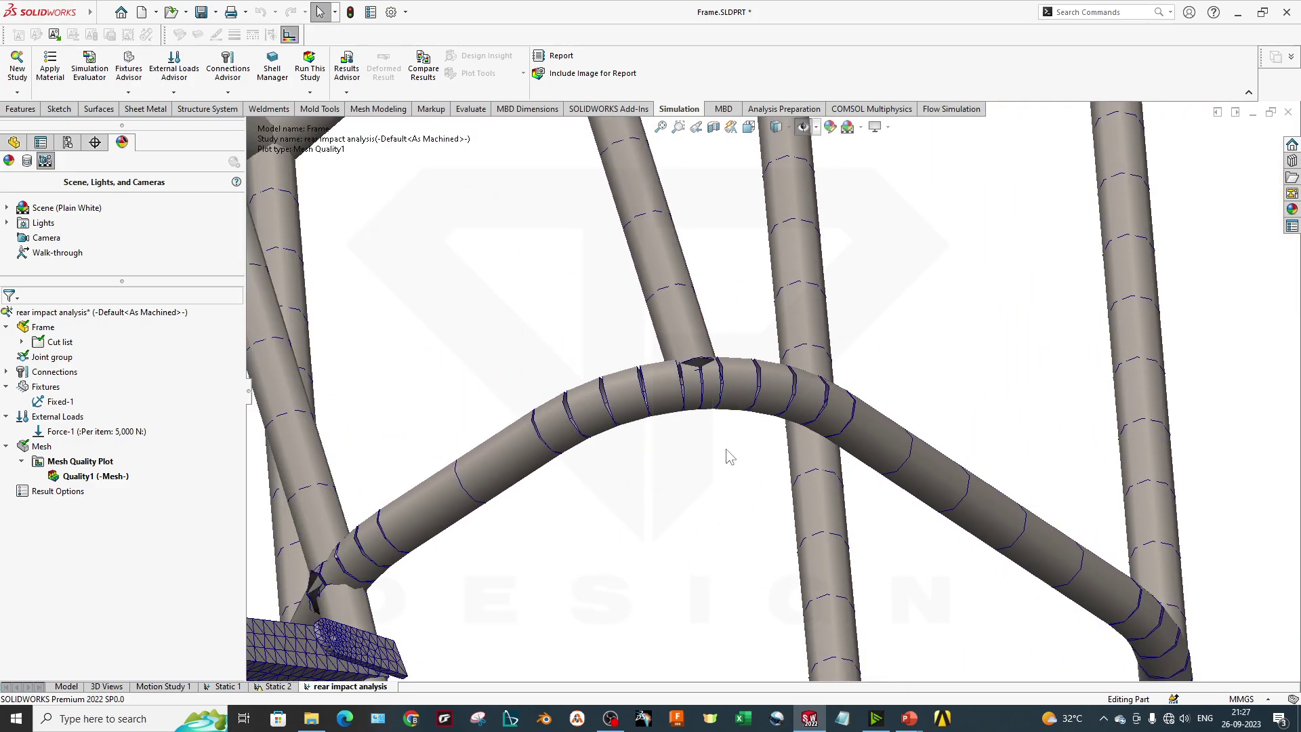
middle_click_drag(788, 633, 726, 424)
scroll(708, 526, "up", 4)
scroll(727, 418, "up", 4)
scroll(865, 344, "down", 2)
middle_click_drag(776, 500, 766, 495)
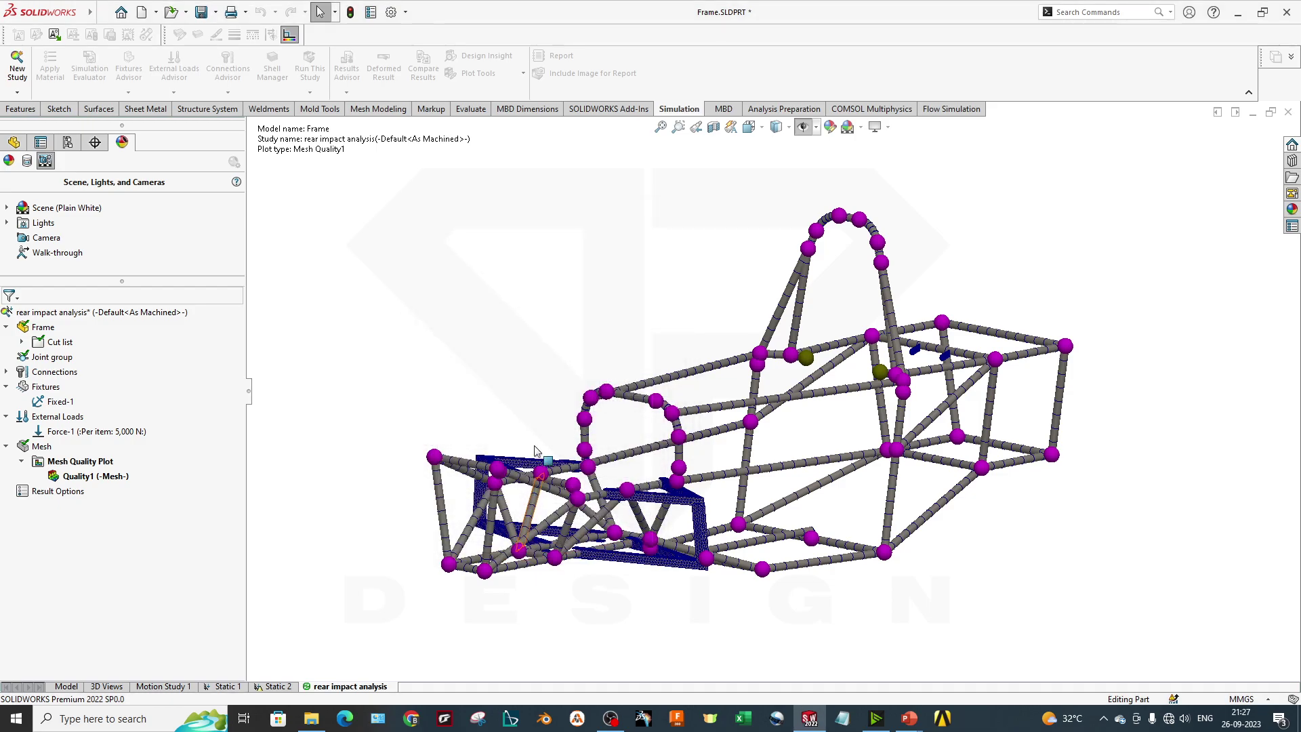
Switch the rear impact stress plot from von Mises to Axial beam stress
middle_click_drag(691, 472, 774, 503)
scroll(775, 413, "down", 2)
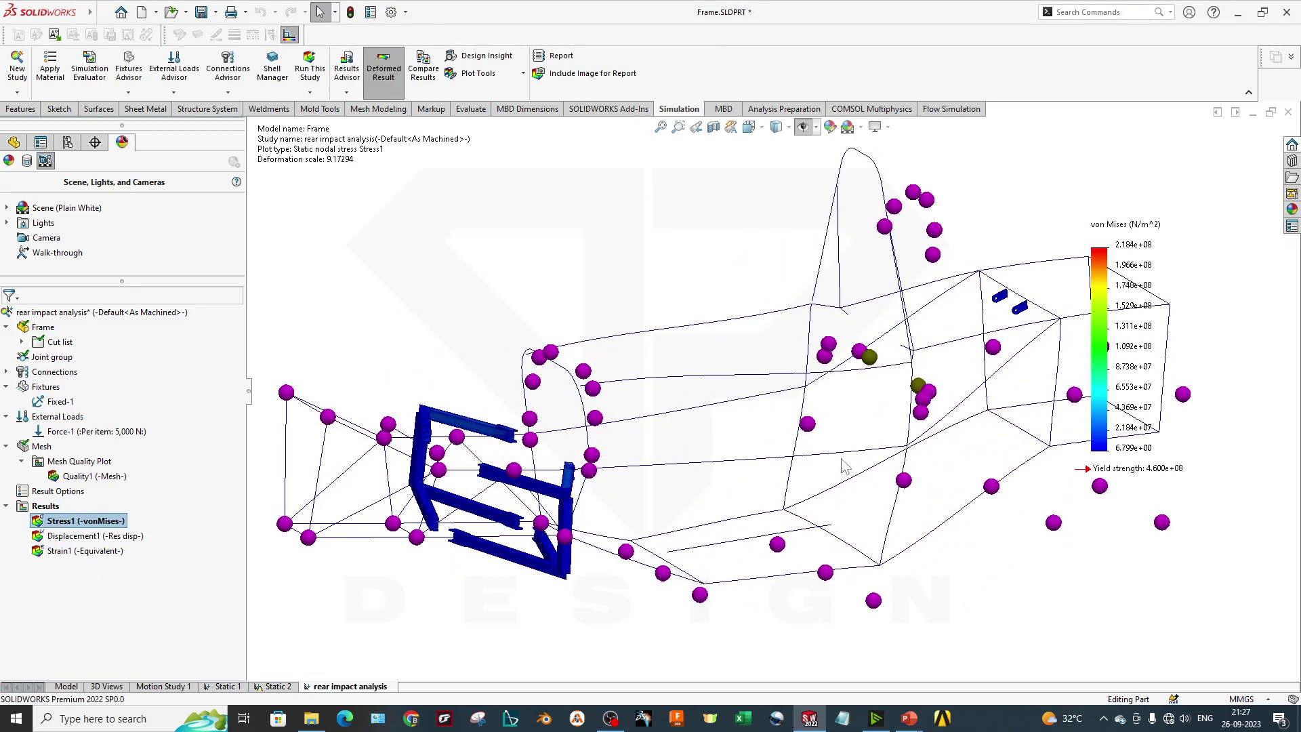
scroll(831, 454, "up", 2)
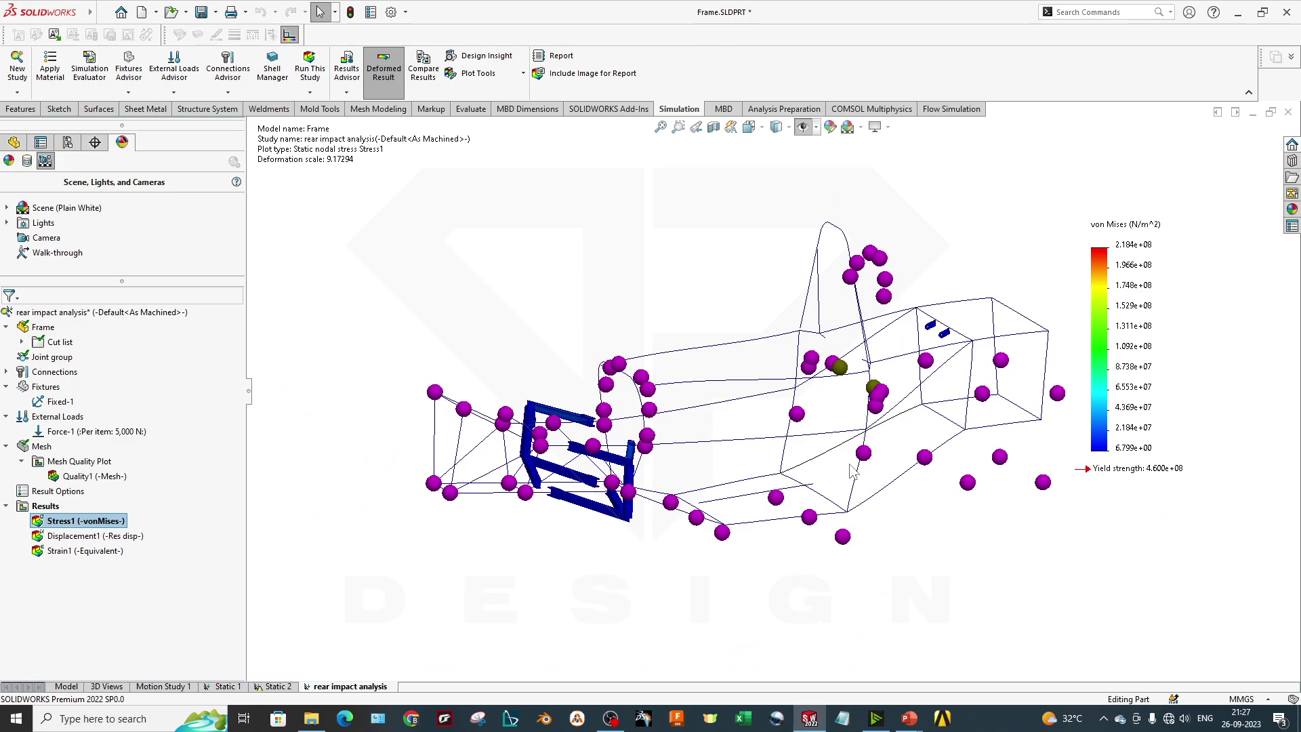
double_click(1145, 420)
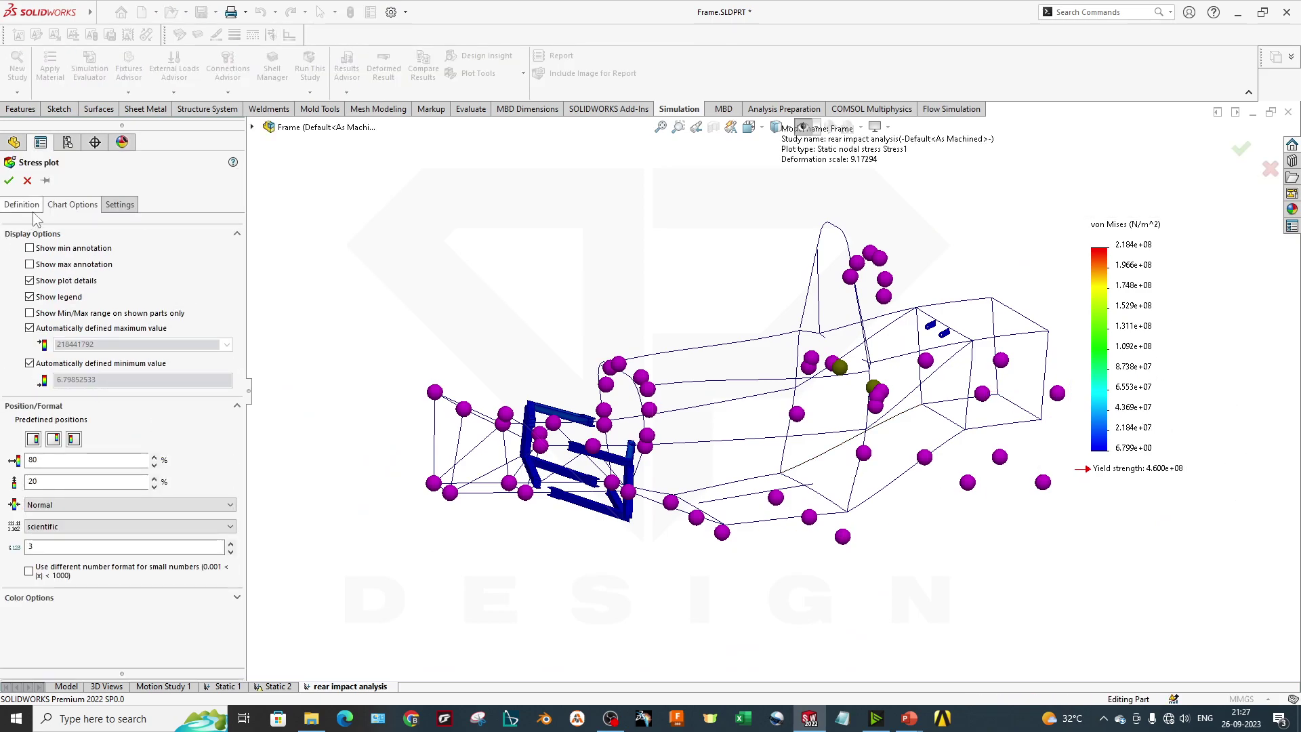
left_click(26, 205)
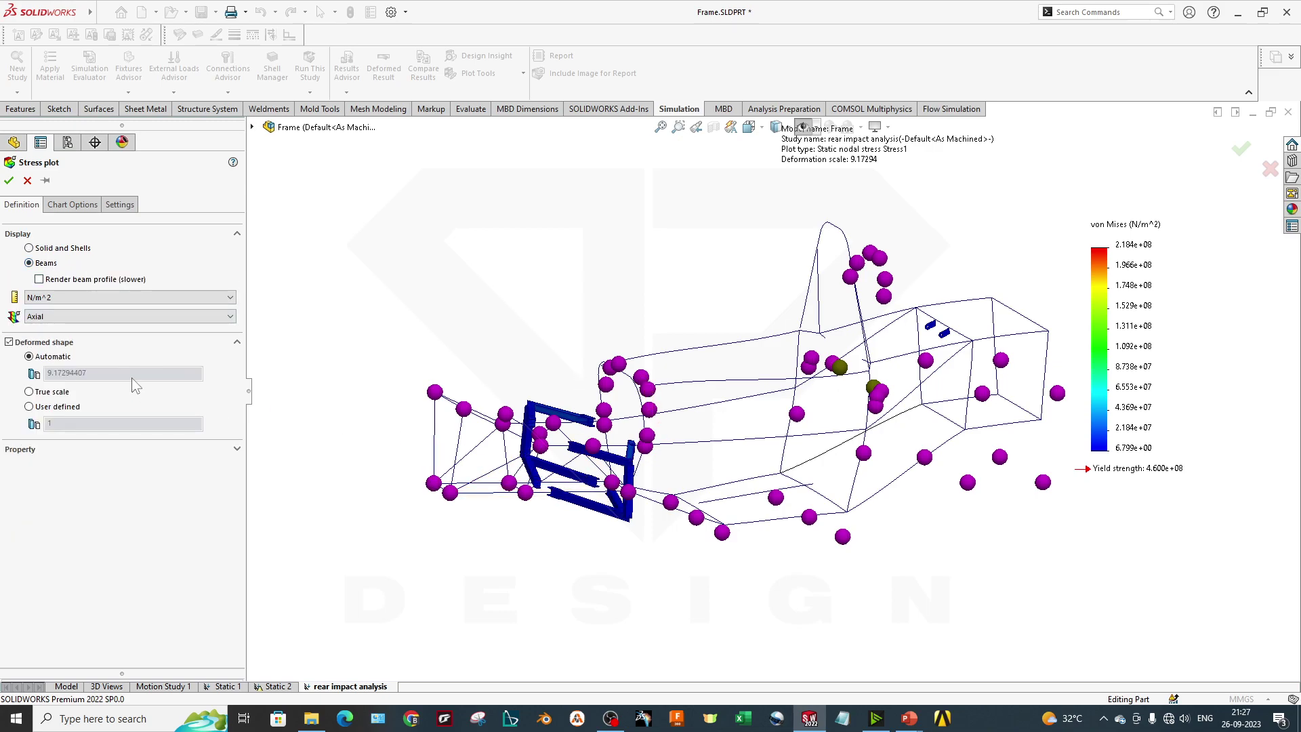
left_click(126, 316)
left_click(126, 318)
left_click(127, 318)
left_click(126, 318)
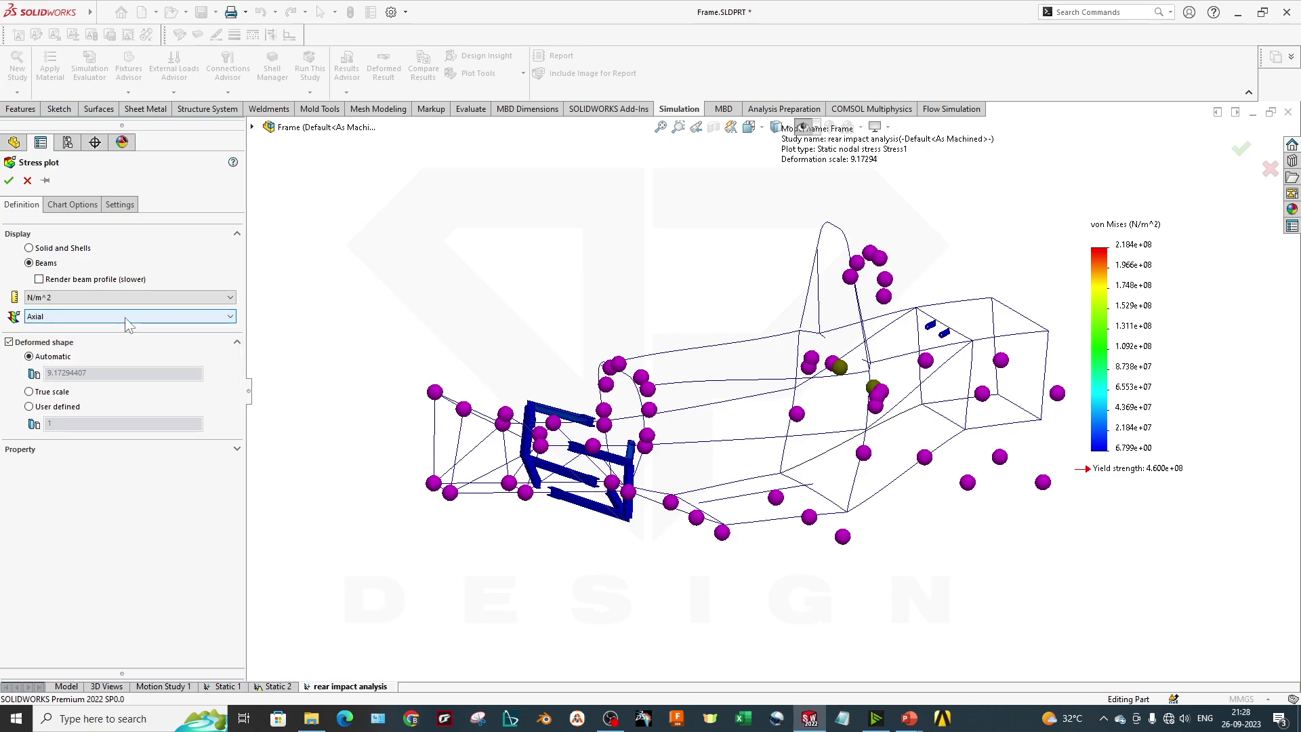
left_click(124, 317)
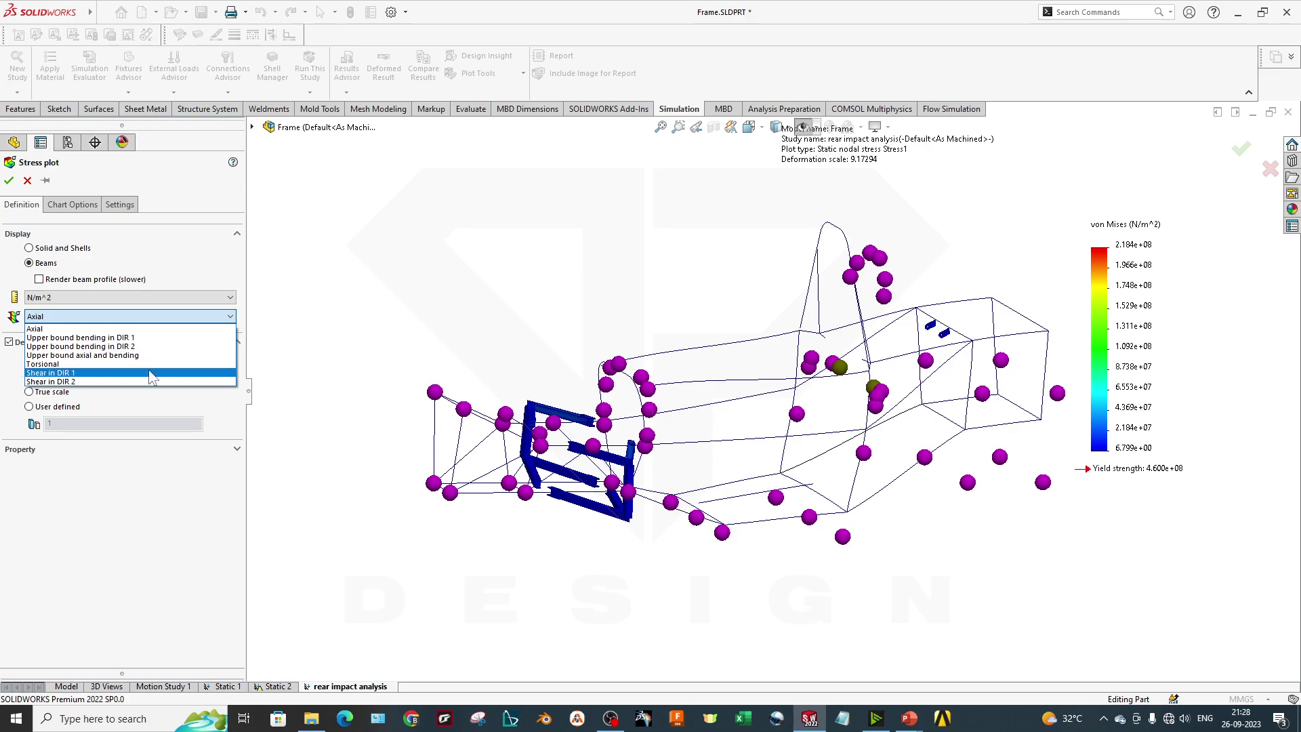
left_click(362, 448)
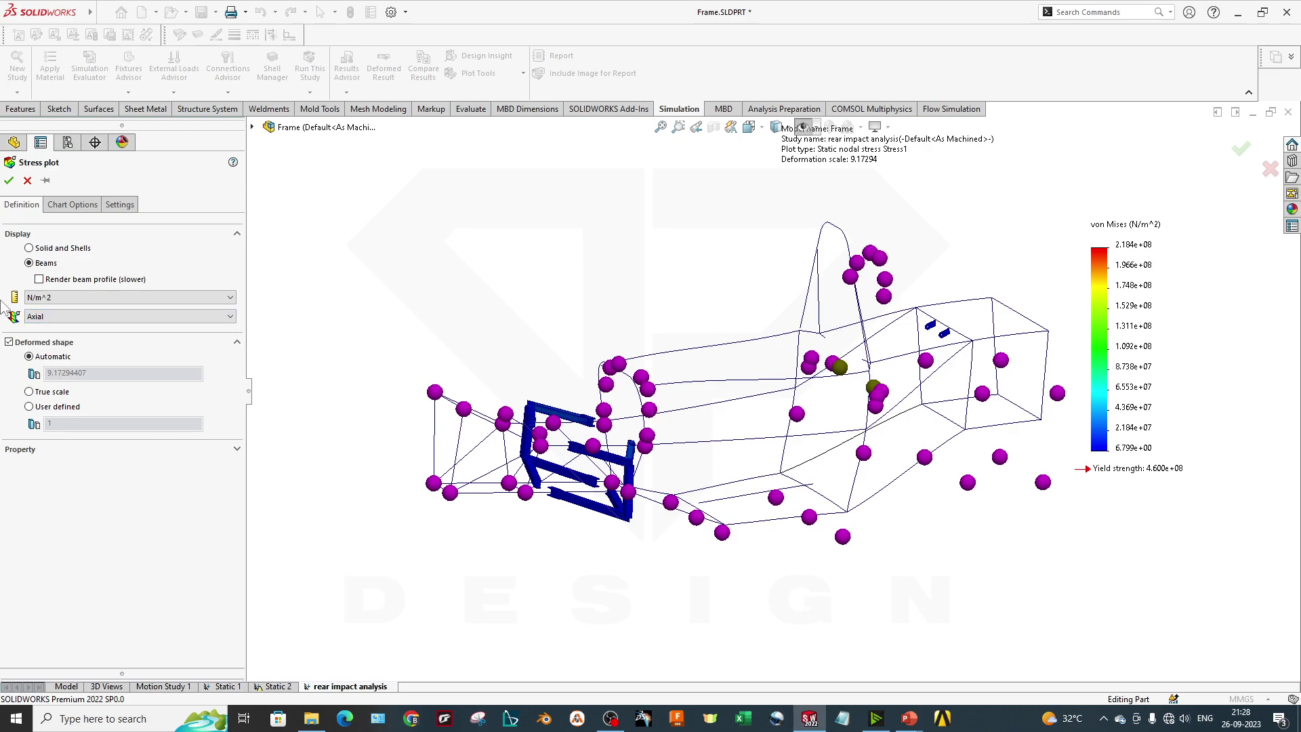
left_click(9, 180)
middle_click_drag(758, 449, 786, 488)
scroll(786, 488, "down", 3)
middle_click_drag(788, 550, 745, 443)
scroll(745, 444, "up", 3)
middle_click_drag(788, 388, 806, 384)
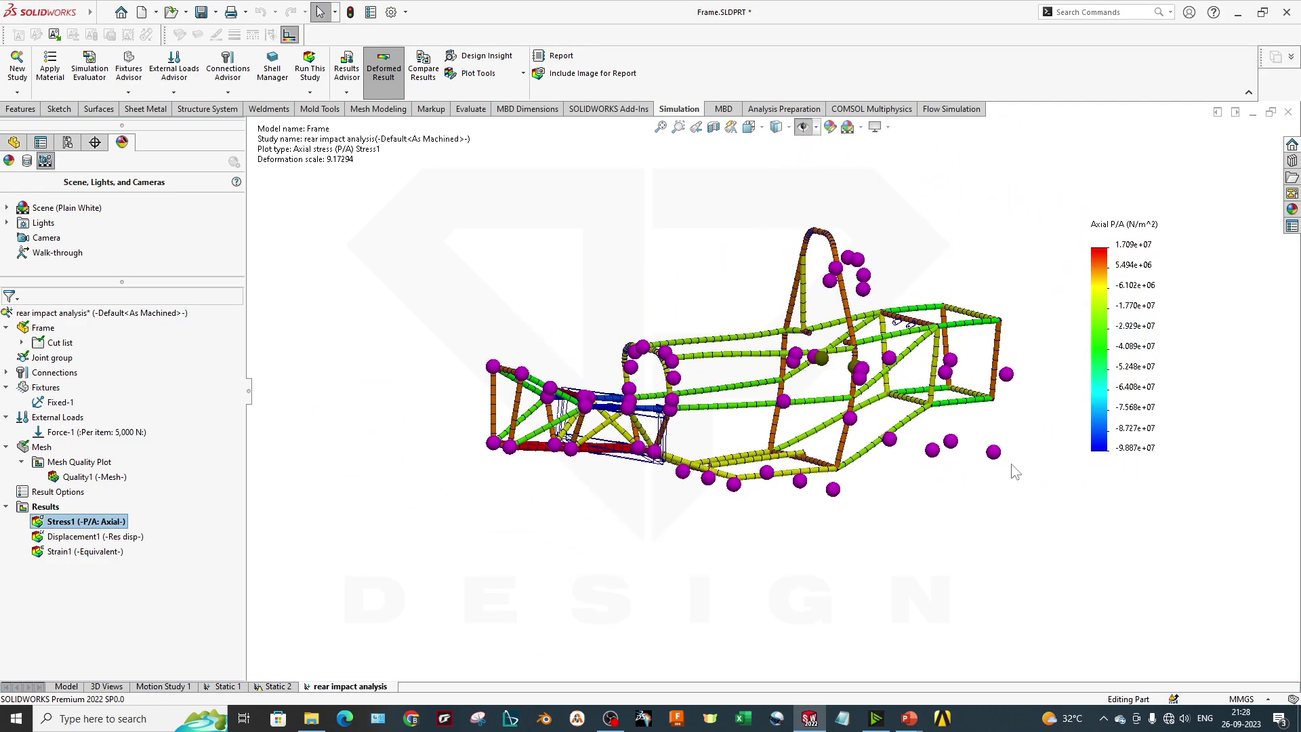
scroll(885, 398, "down", 2)
middle_click_drag(794, 429, 925, 549)
scroll(875, 418, "up", 2)
scroll(782, 380, "down", 2)
middle_click_drag(846, 532, 819, 588)
scroll(768, 415, "up", 2)
middle_click_drag(765, 420, 801, 431)
scroll(823, 454, "down", 3)
scroll(801, 431, "up", 3)
scroll(752, 376, "up", 1)
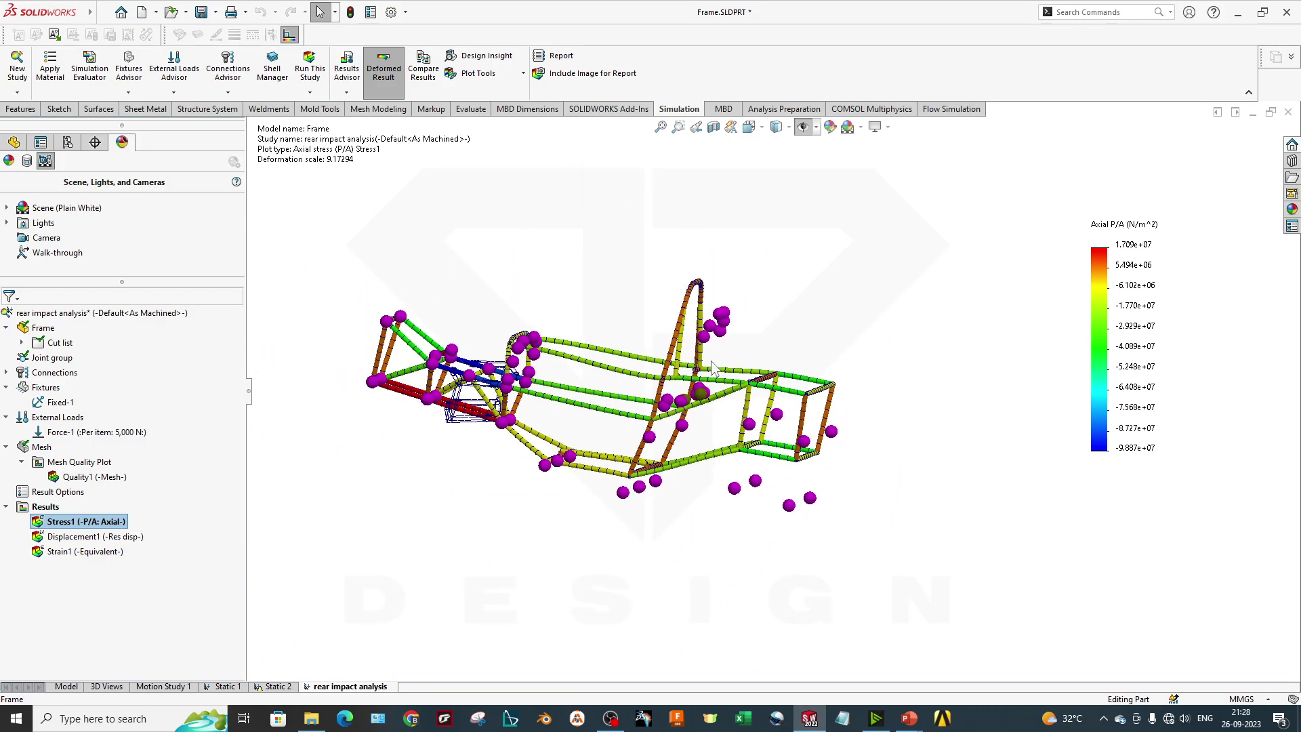
scroll(600, 321, "down", 3)
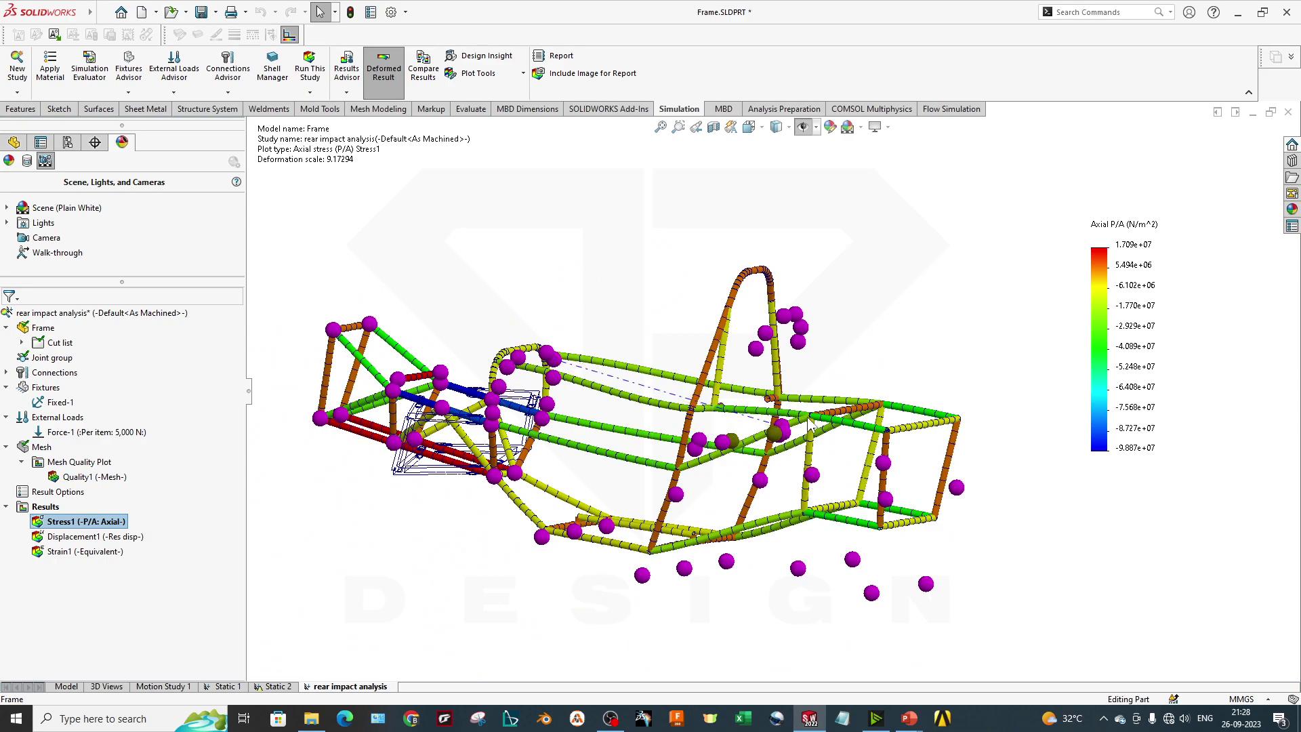
middle_click_drag(816, 442, 920, 542)
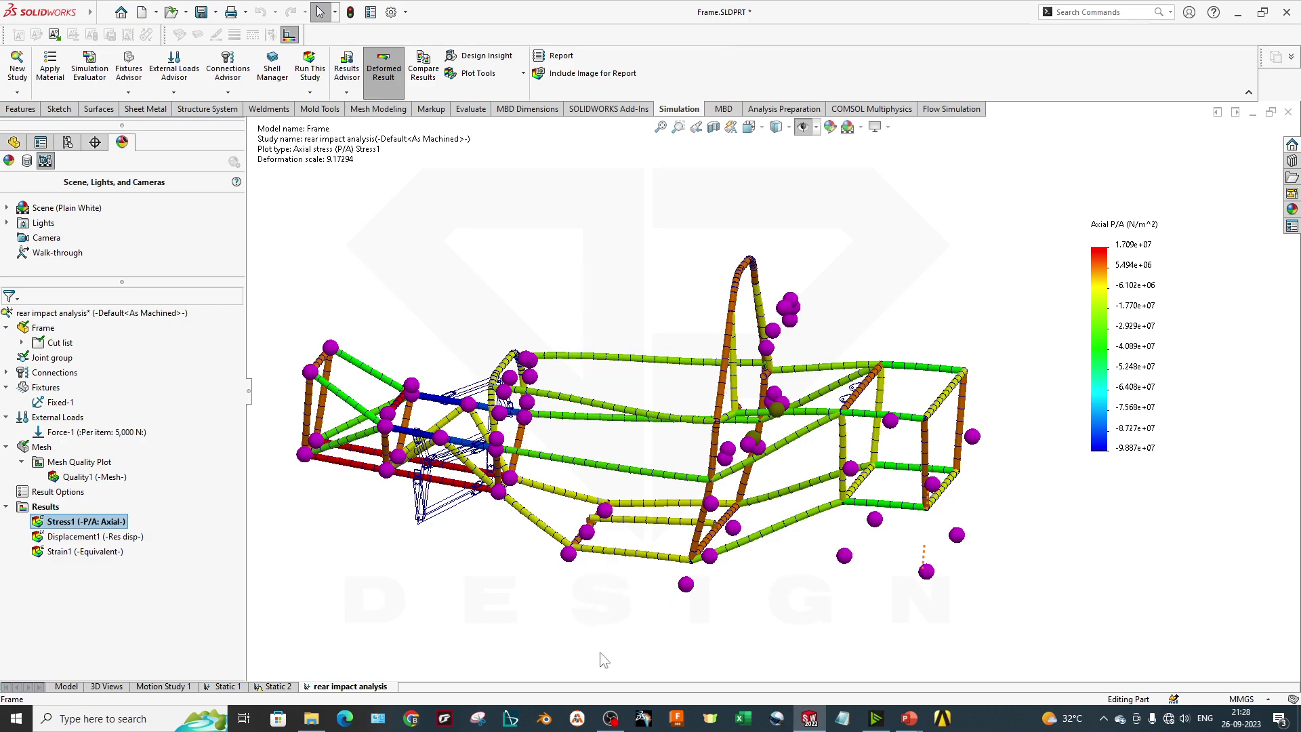
Create a new Static study named 'Side Impact Sim'
left_click(17, 93)
left_click(41, 105)
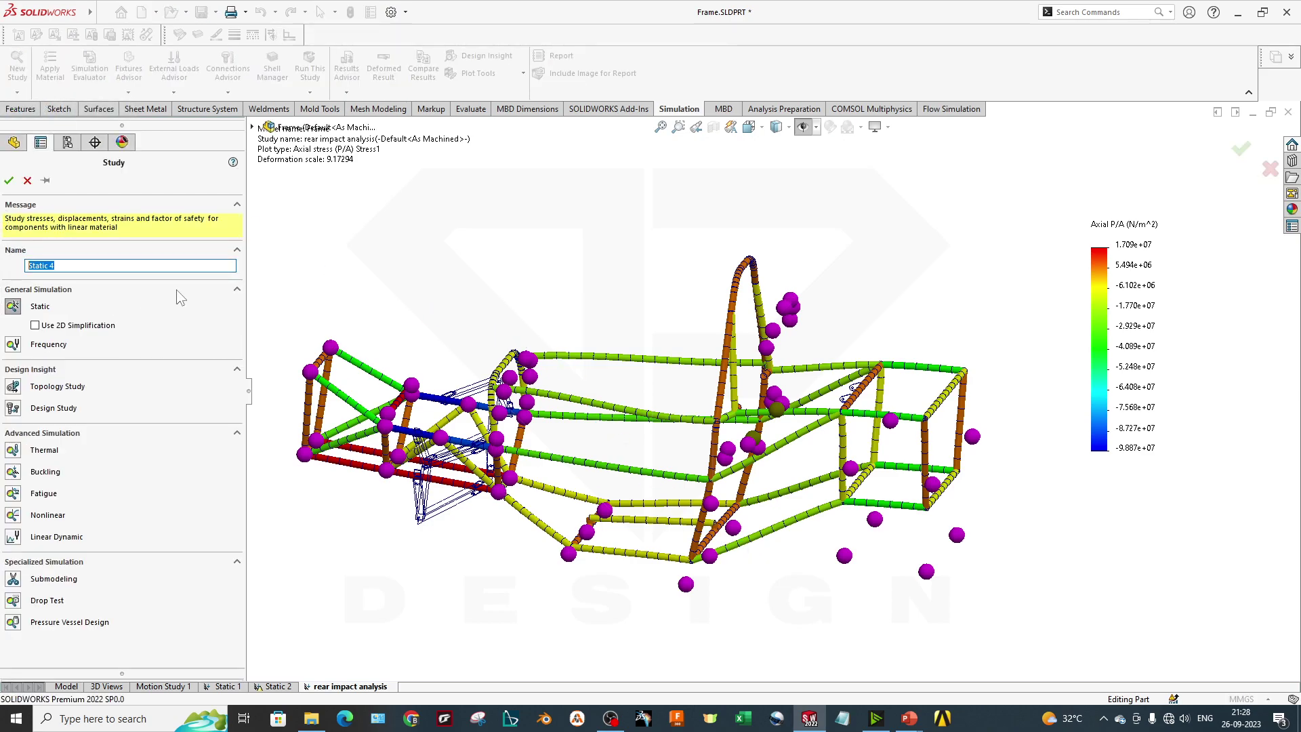
type("Side Impact Sim")
left_click(9, 180)
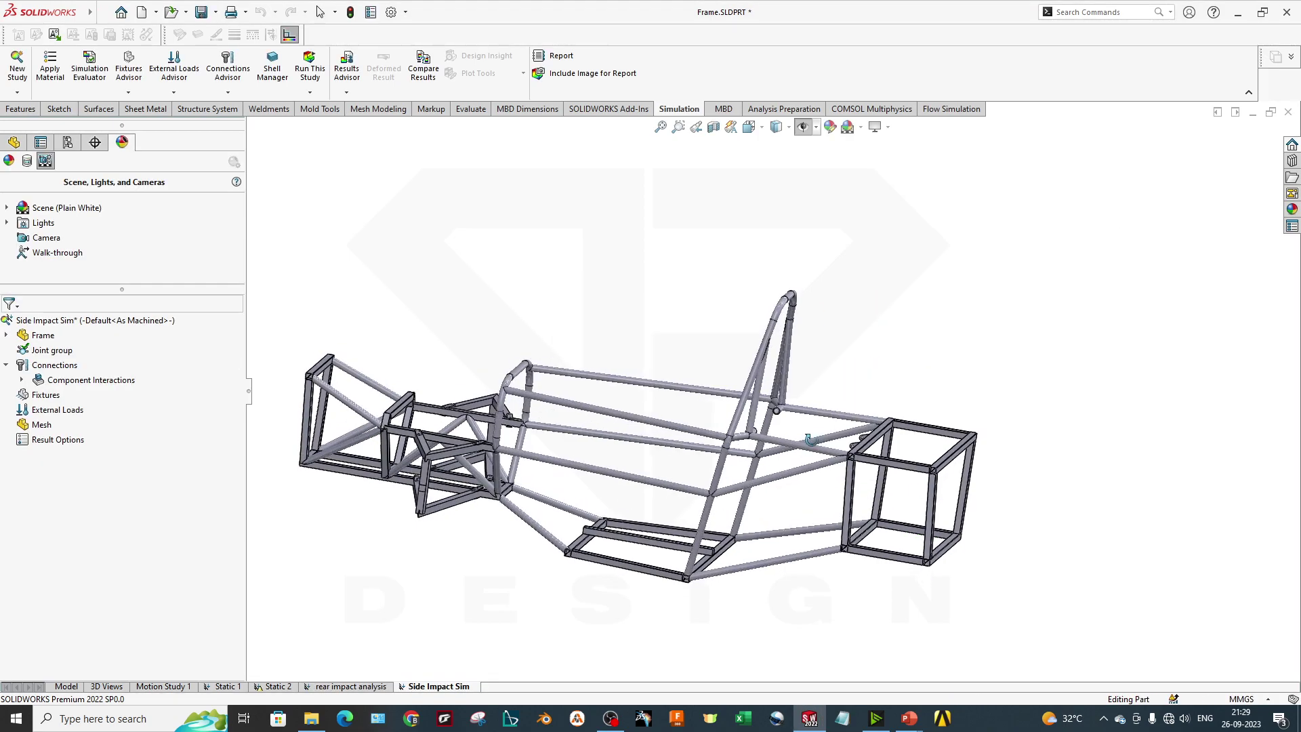
Apply AISI 4130 Steel, normalized at 870C, to all frame bodies
right_click(29, 333)
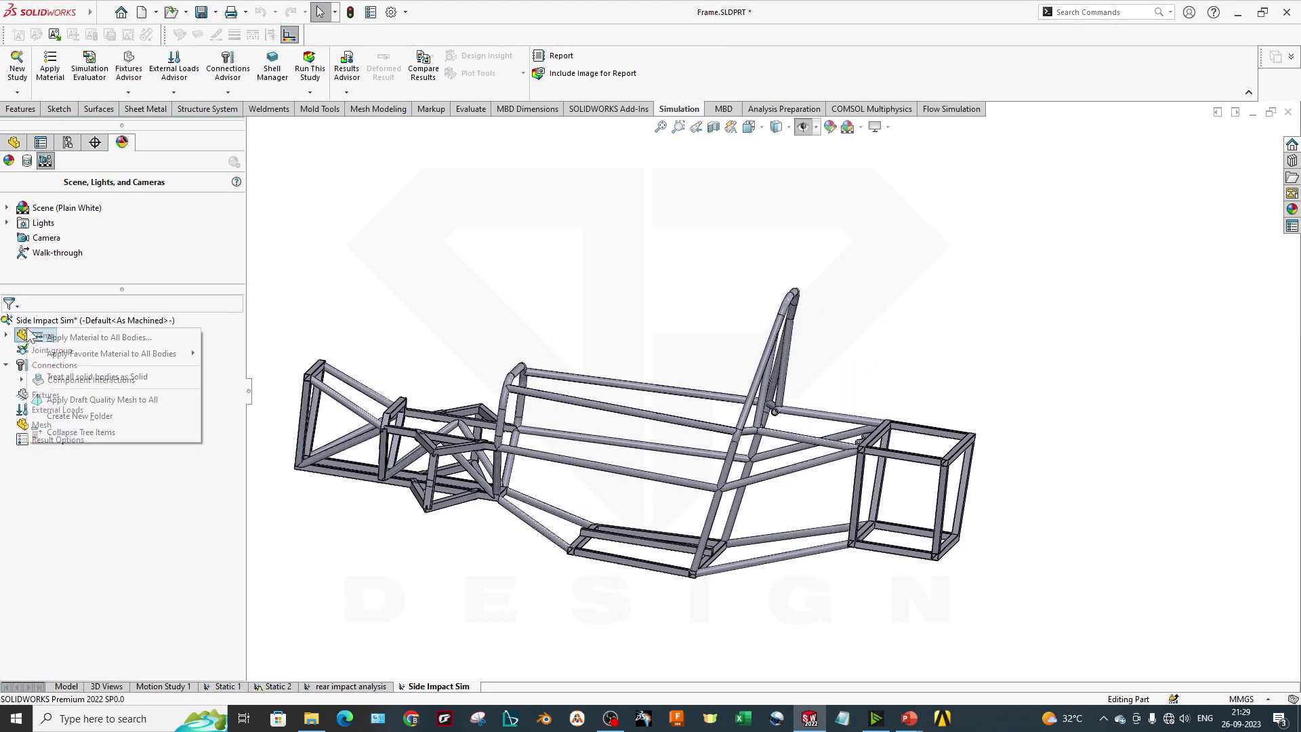
left_click(75, 339)
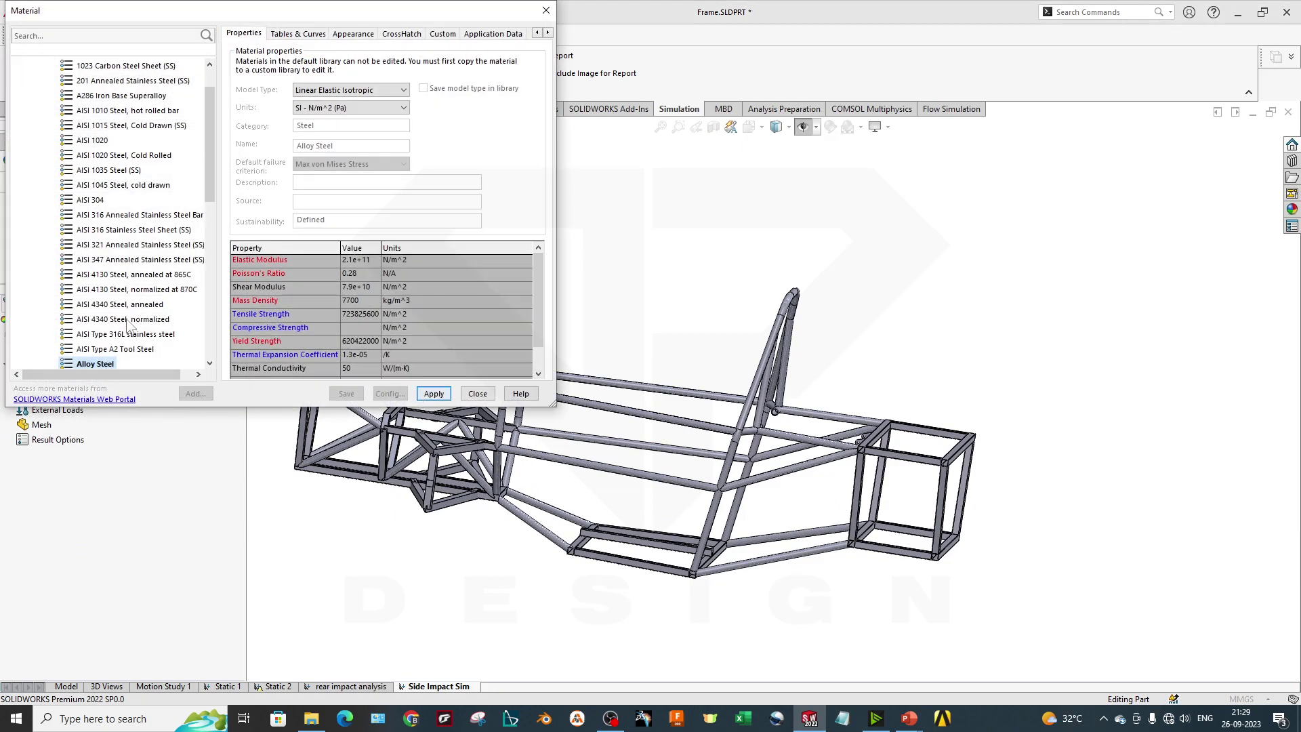
scroll(117, 272, "down", 2)
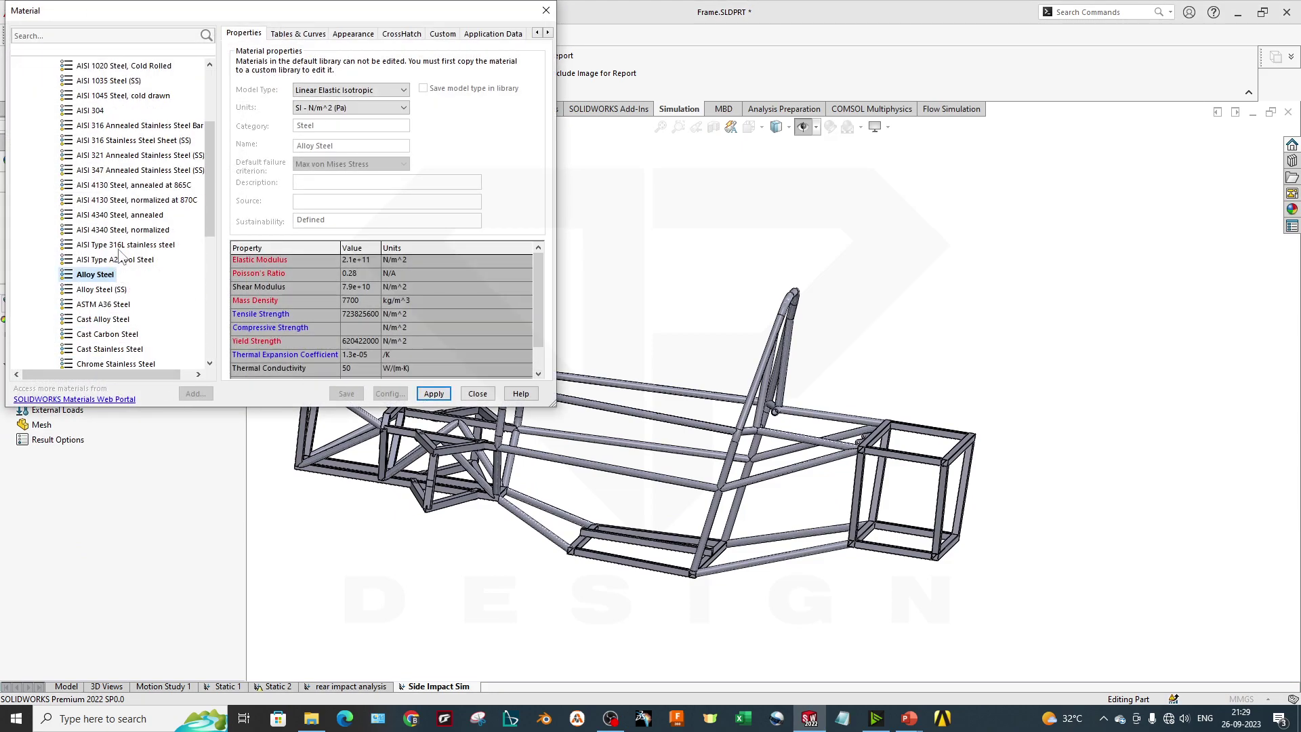
left_click(138, 200)
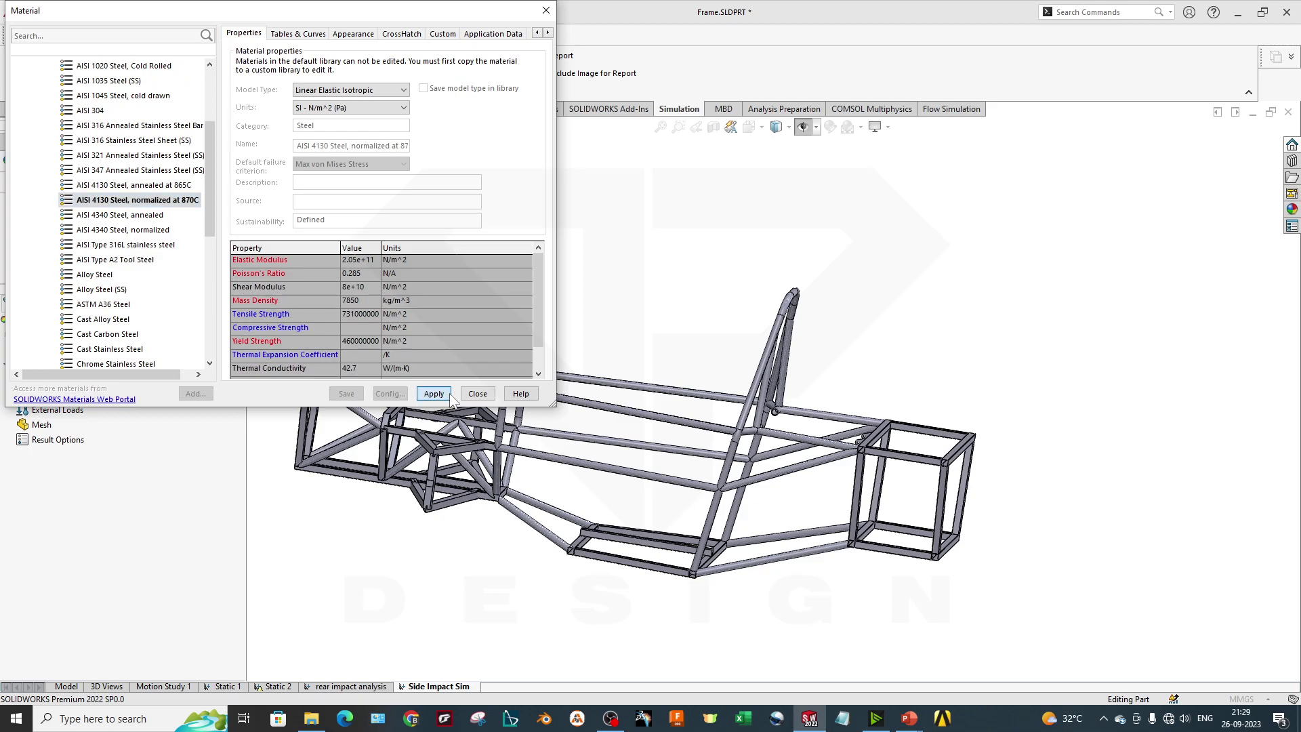
left_click(479, 396)
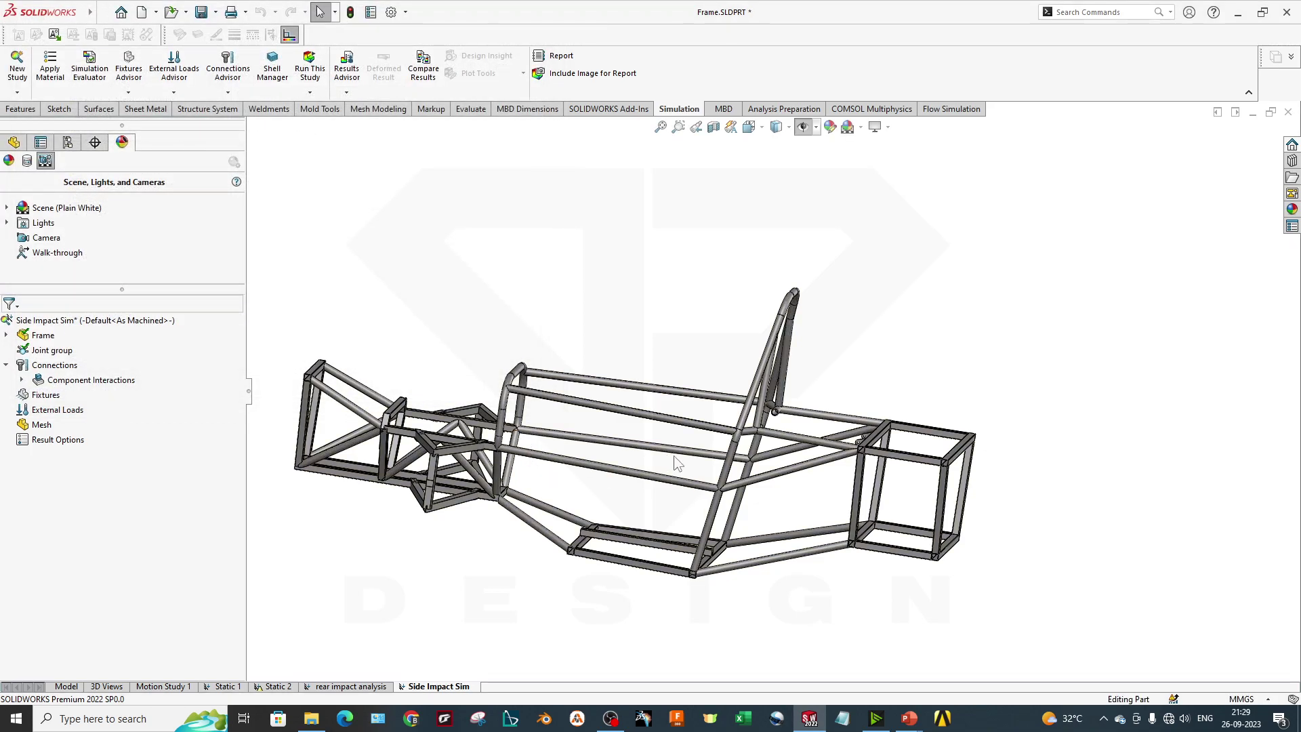
middle_click_drag(669, 456, 706, 548)
scroll(568, 479, "up", 3)
key("f")
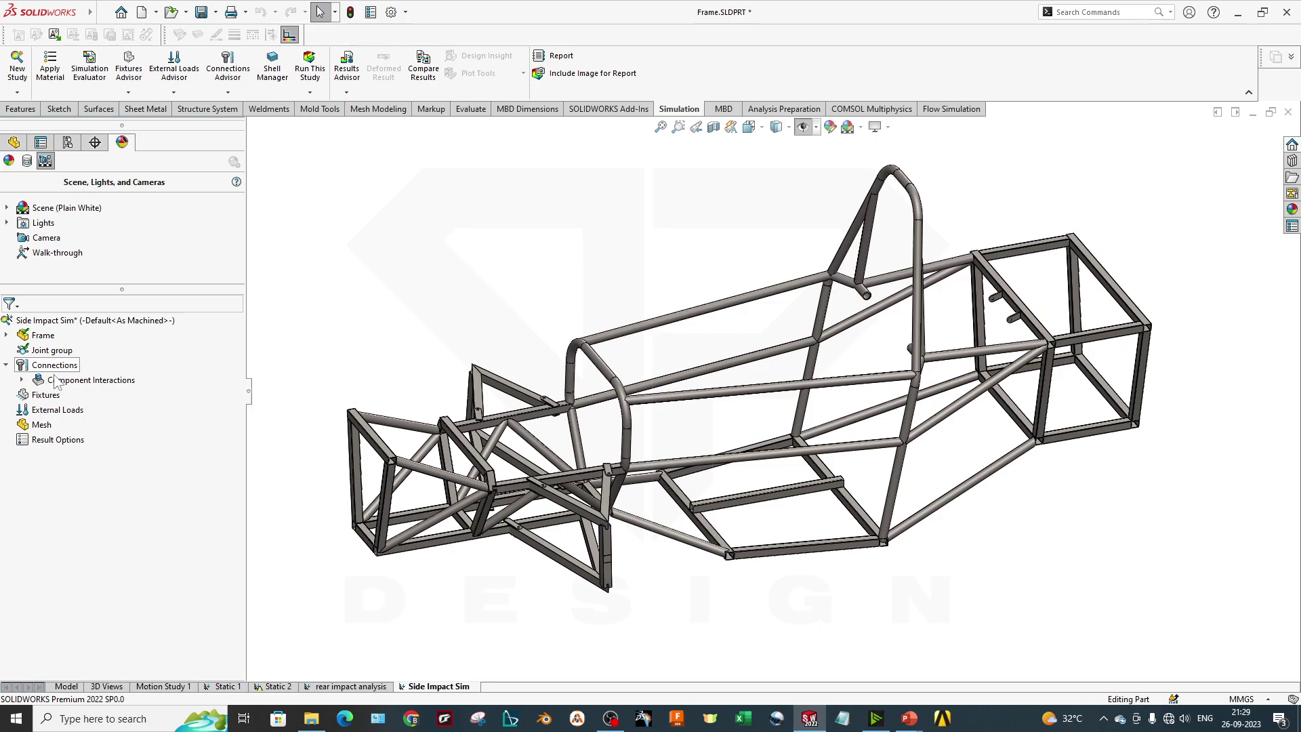
right_click(53, 351)
right_click(36, 353)
left_click(72, 365)
right_click(64, 353)
left_click(90, 386)
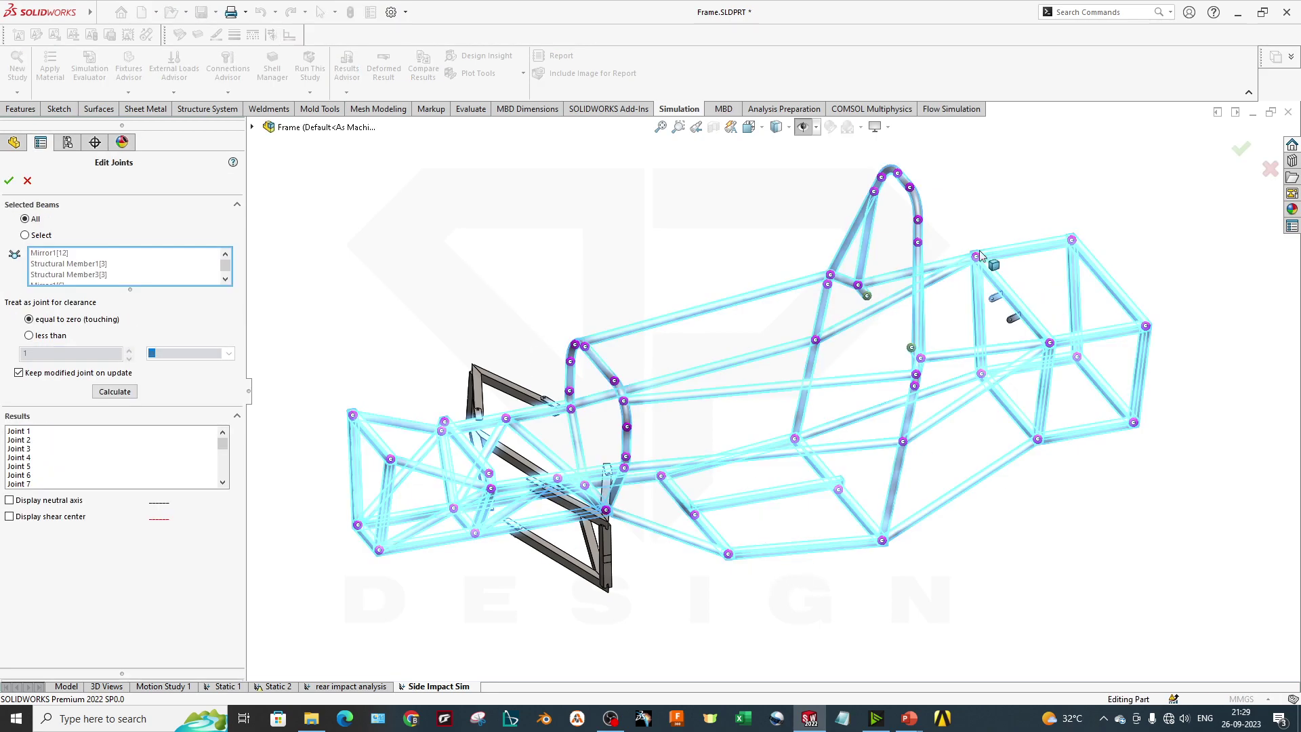
scroll(847, 337, "down", 5)
scroll(802, 514, "up", 5)
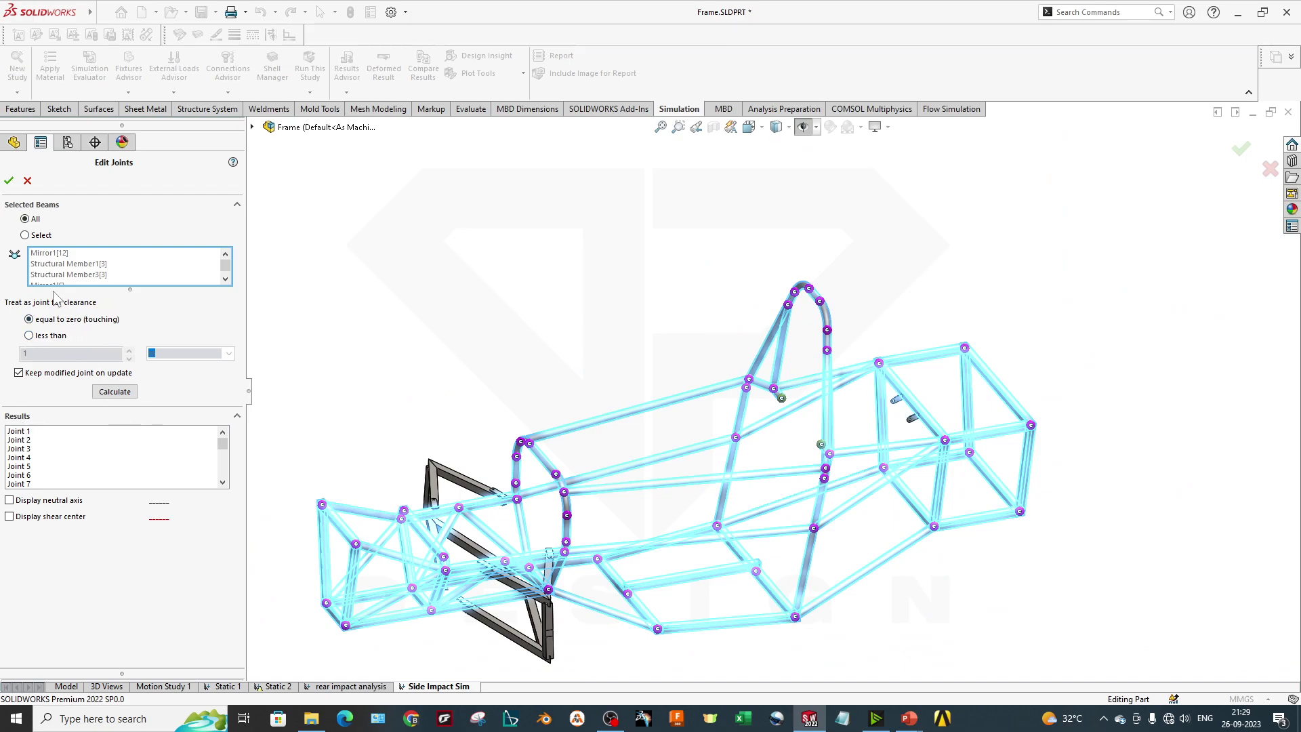
left_click(27, 181)
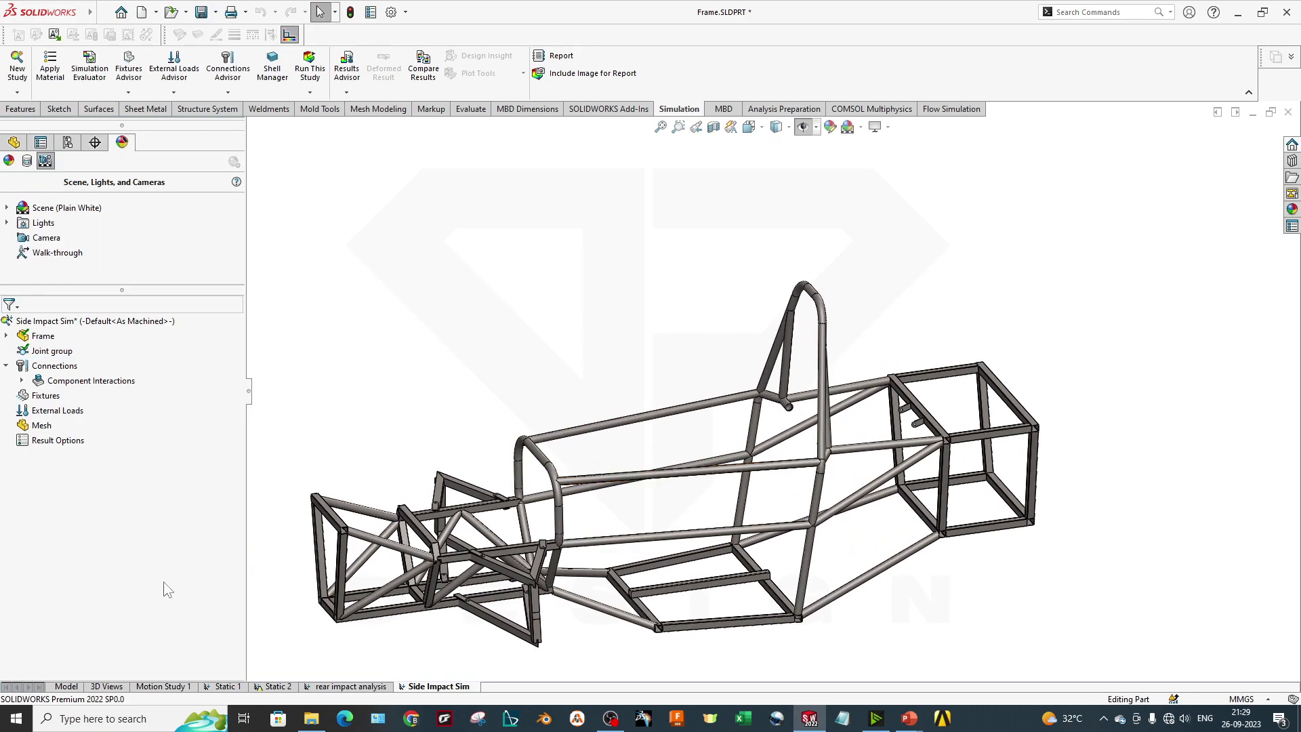
Begin a Fixed Geometry restraint and select the front-hoop joint Joint<121, 1>
right_click(30, 395)
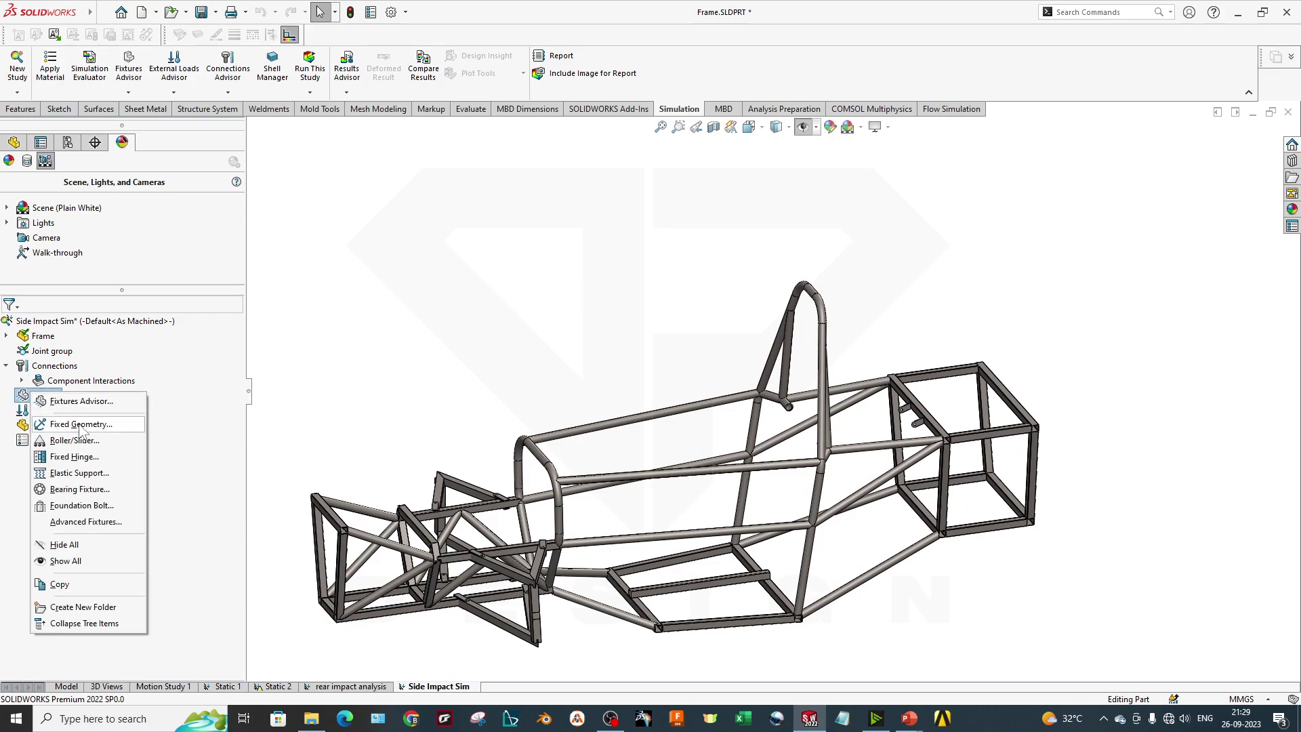
left_click(514, 357)
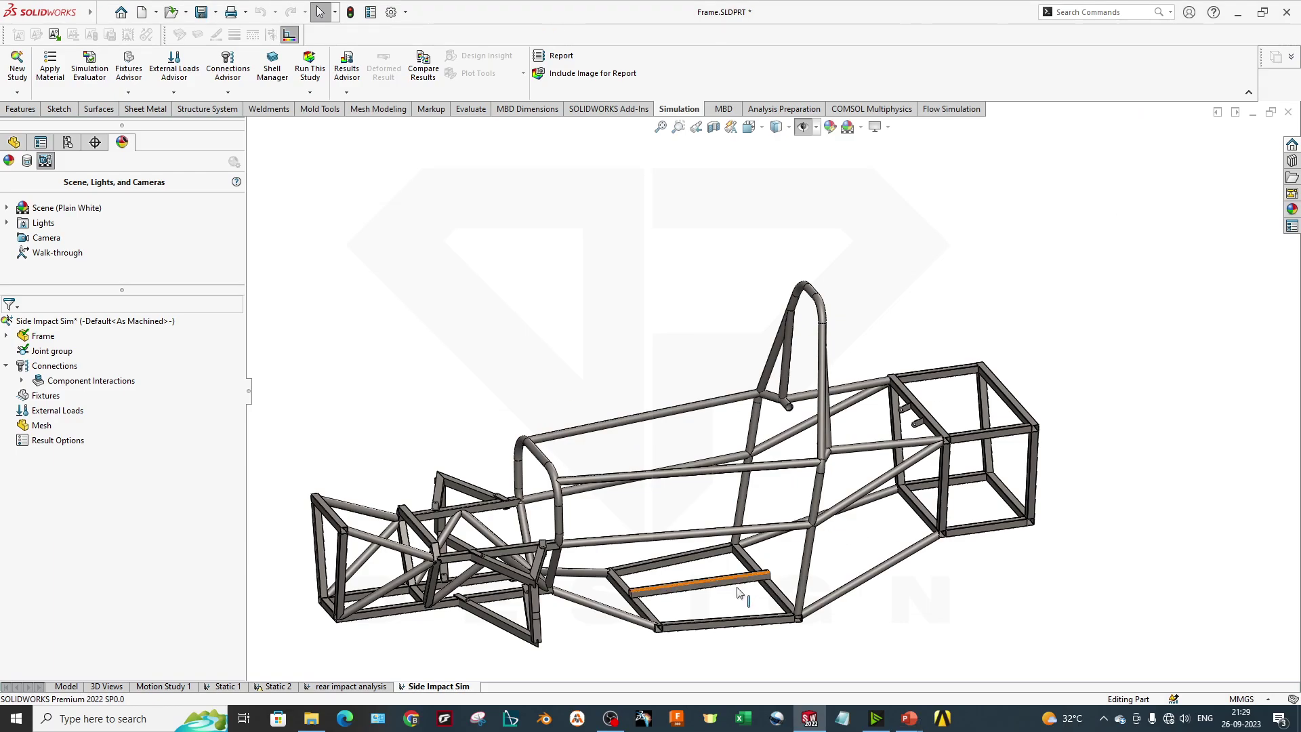
scroll(677, 542, "down", 3)
middle_click_drag(639, 543, 650, 495)
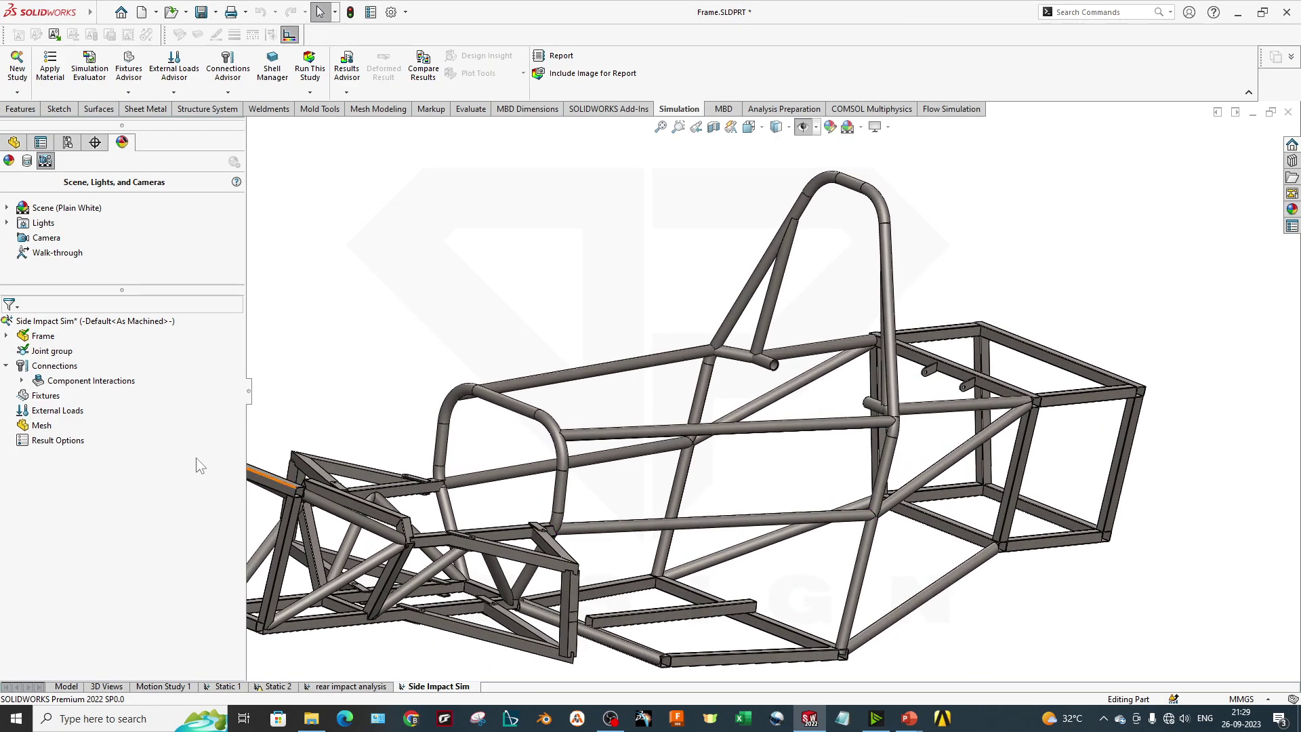
right_click(34, 395)
left_click(85, 427)
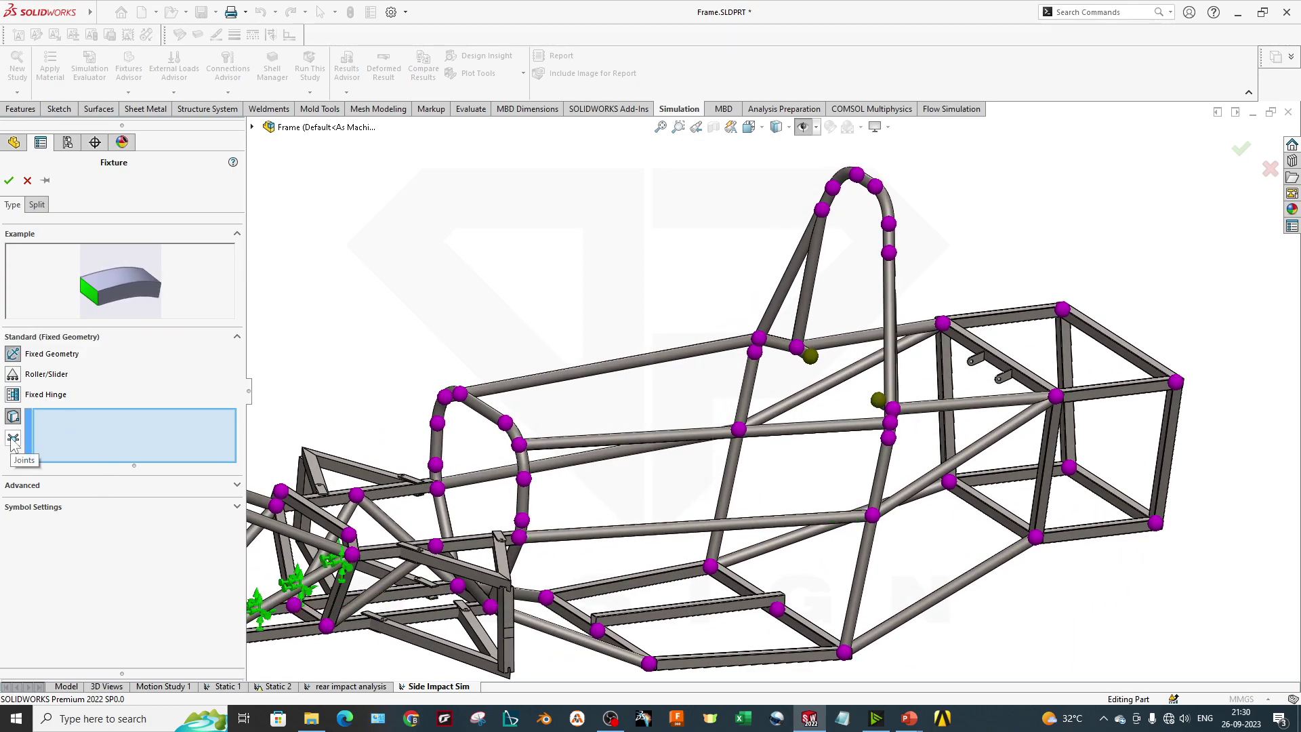
scroll(623, 450, "up", 3)
scroll(718, 503, "down", 3)
middle_click_drag(718, 503, 677, 336)
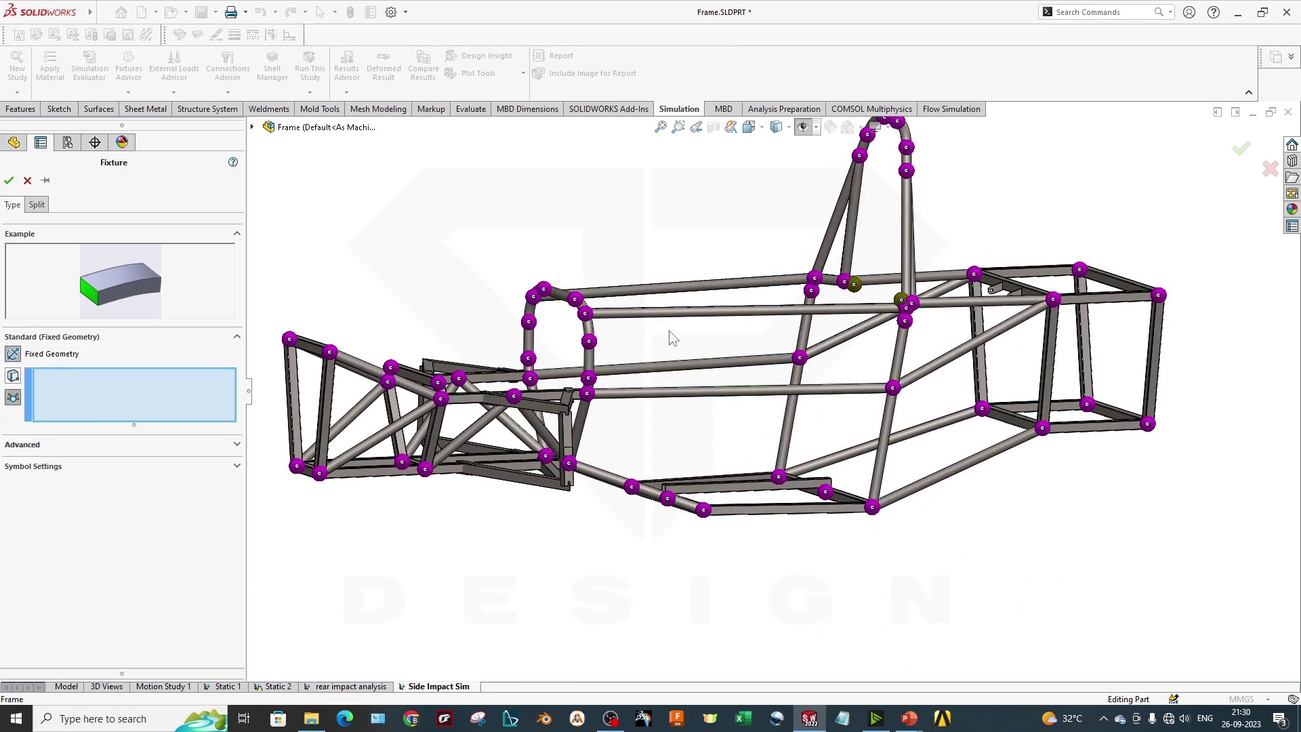
scroll(664, 326, "down", 2)
left_click(557, 315)
scroll(976, 353, "down", 6)
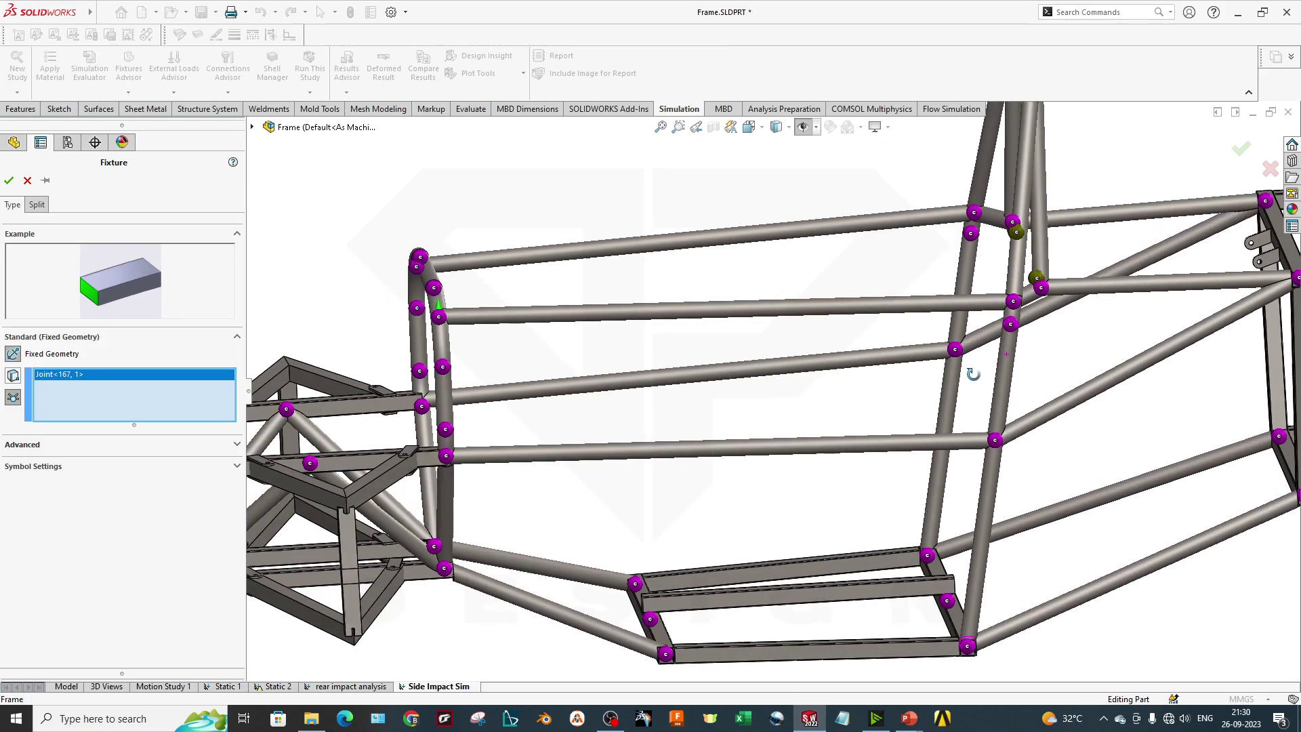
scroll(755, 342, "up", 2)
scroll(448, 364, "down", 7)
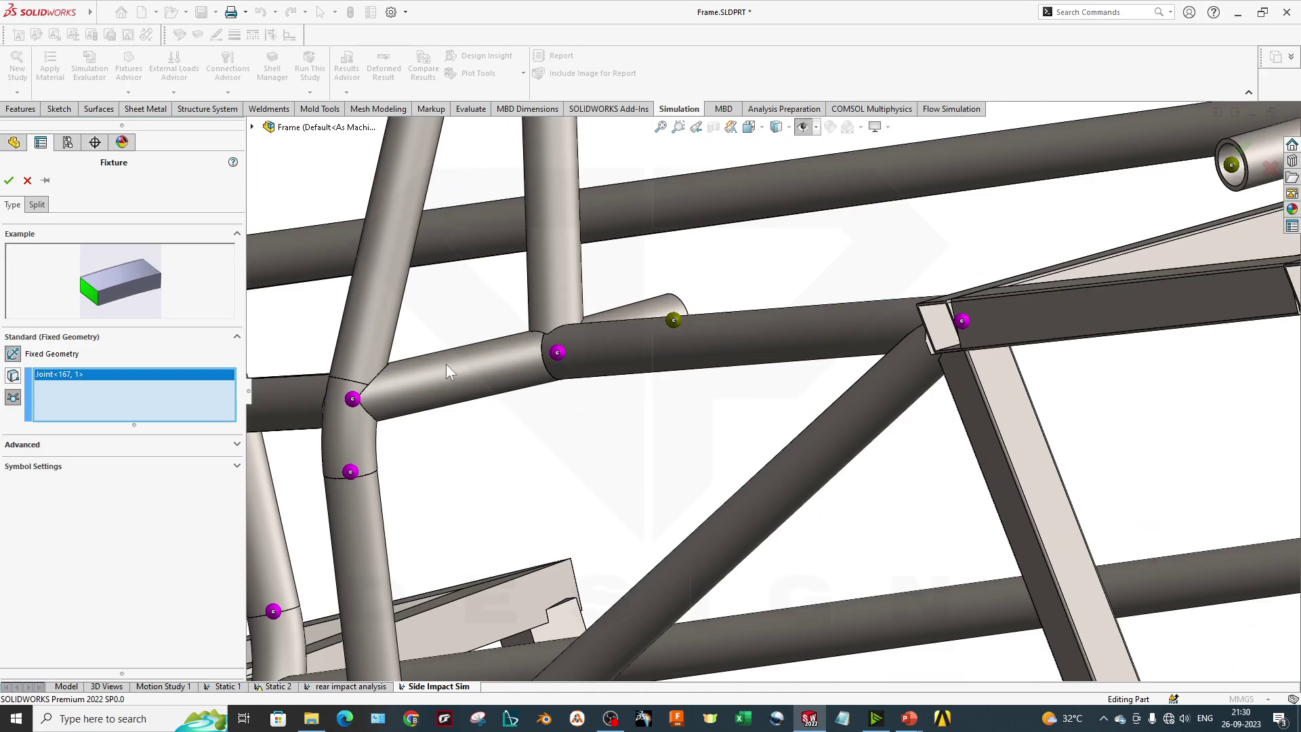
left_click(463, 435)
Add lower joints Joint<188, 1> and Joint<187, 1> and side joint Joint<109, 1>
scroll(537, 525, "up", 6)
middle_click_drag(549, 513, 675, 625)
scroll(693, 598, "down", 2)
middle_click_drag(766, 624, 781, 641)
left_click(731, 591)
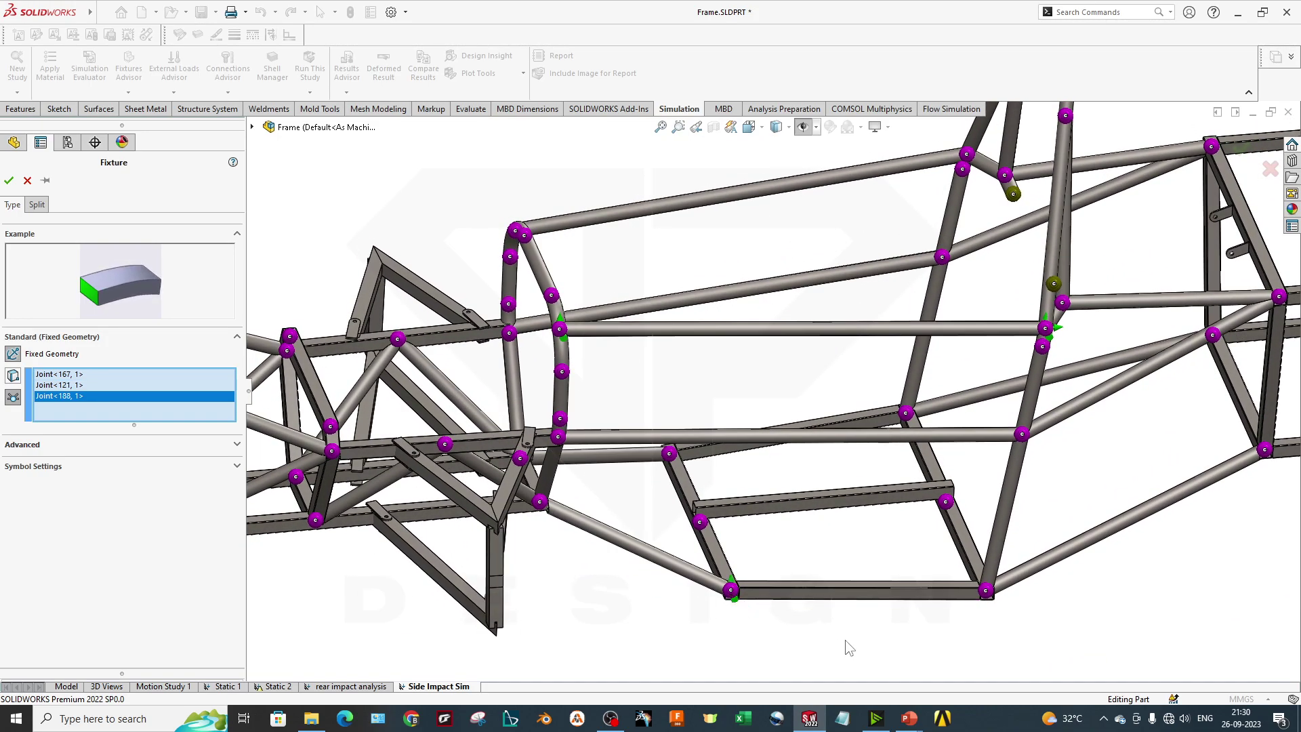
left_click(984, 593)
middle_click_drag(985, 615, 910, 587)
scroll(910, 587, "up", 3)
middle_click_drag(1046, 575, 1027, 540)
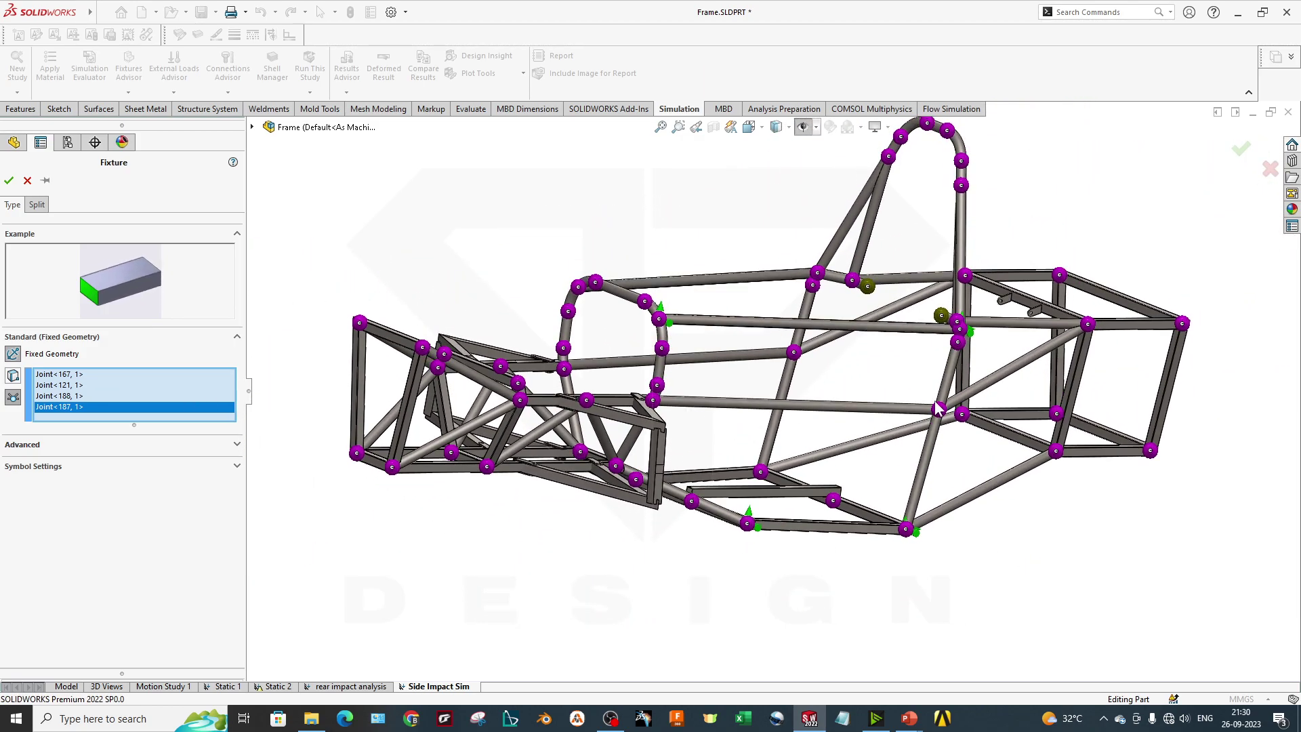
scroll(945, 420, "down", 3)
left_click(904, 415)
Check the fixed joints from front and angled views, then confirm the Fixed-1 restraint
middle_click_drag(410, 417, 424, 439)
scroll(506, 437, "up", 3)
middle_click_drag(505, 437, 569, 509)
scroll(470, 362, "down", 5)
scroll(683, 584, "up", 3)
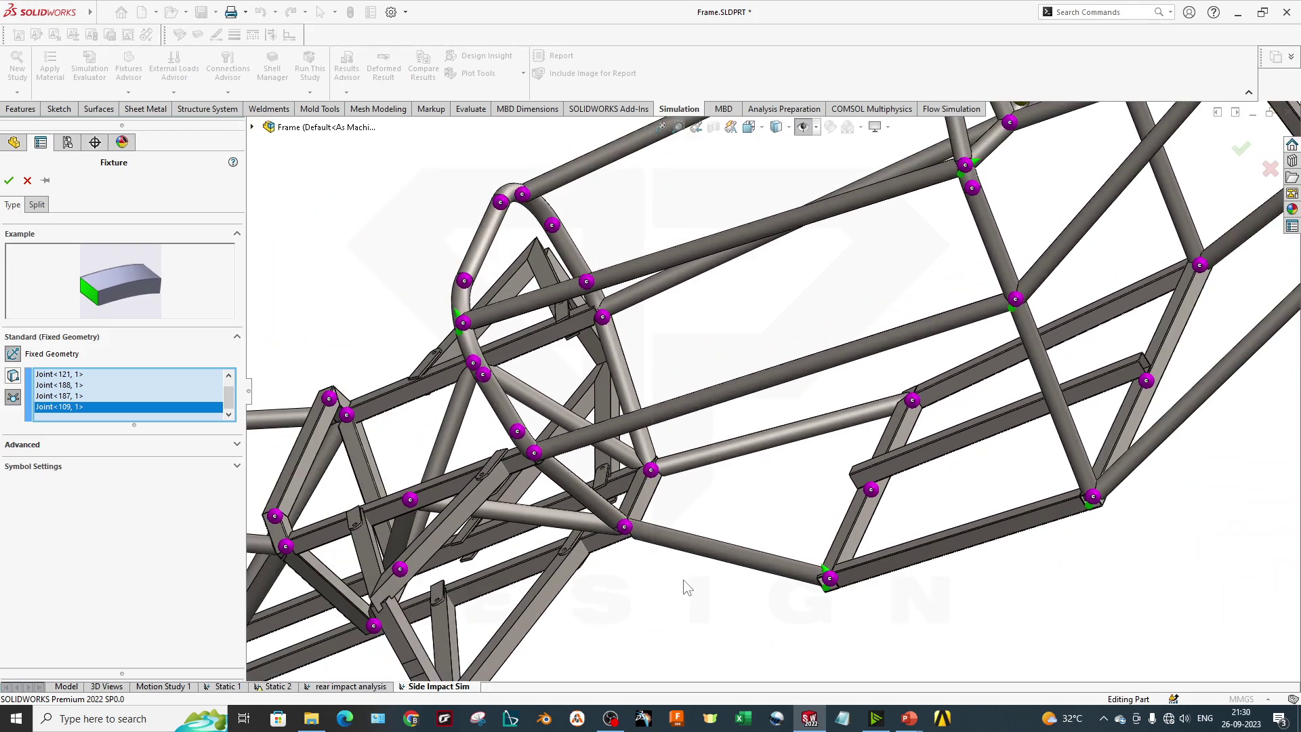
middle_click_drag(684, 586, 701, 598)
scroll(871, 566, "up", 3)
scroll(847, 474, "down", 3)
middle_click_drag(847, 473, 784, 517)
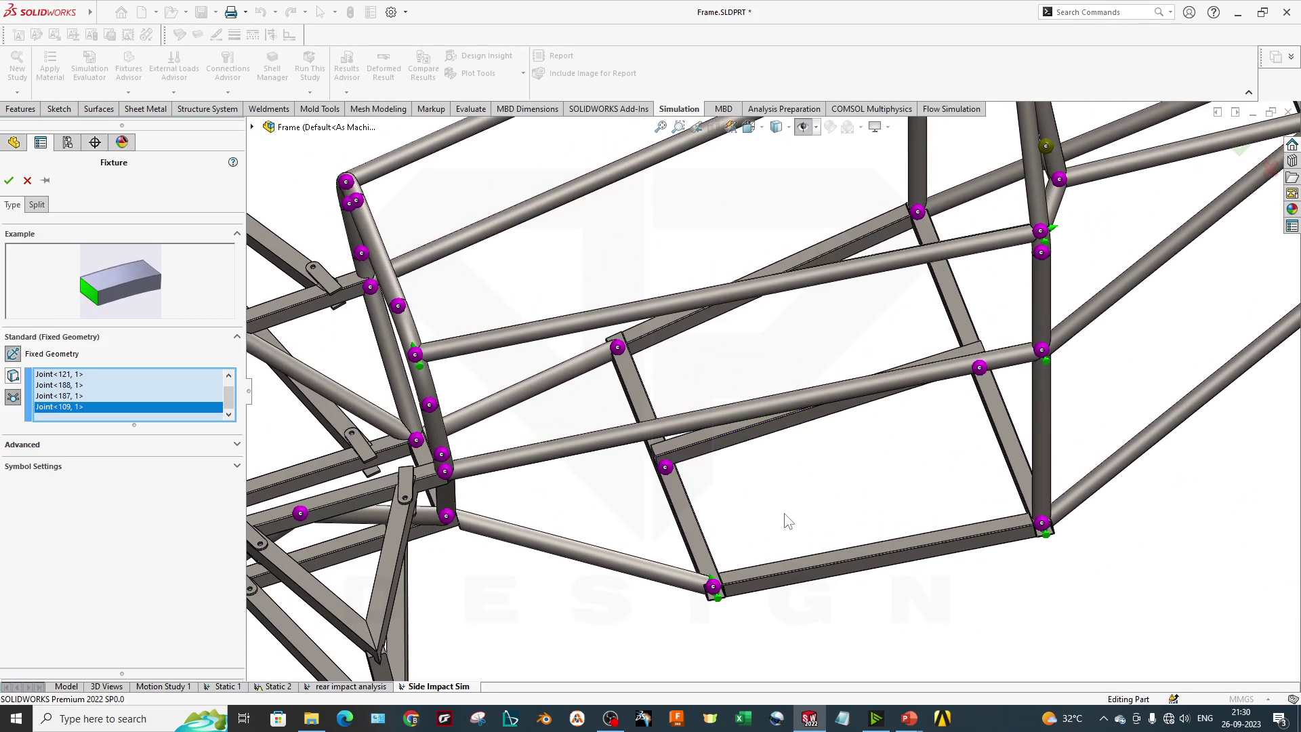
middle_click_drag(841, 625, 1043, 494)
key("space")
left_click(612, 464)
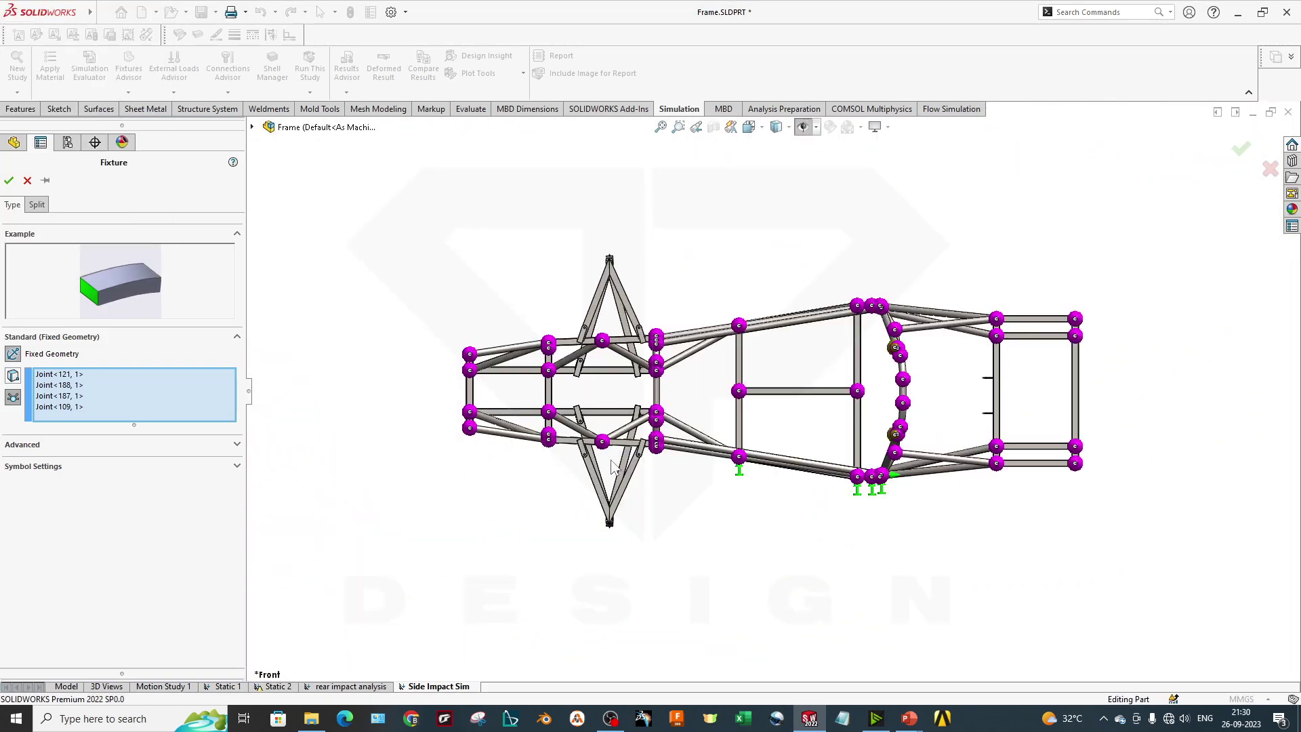
scroll(787, 480, "down", 2)
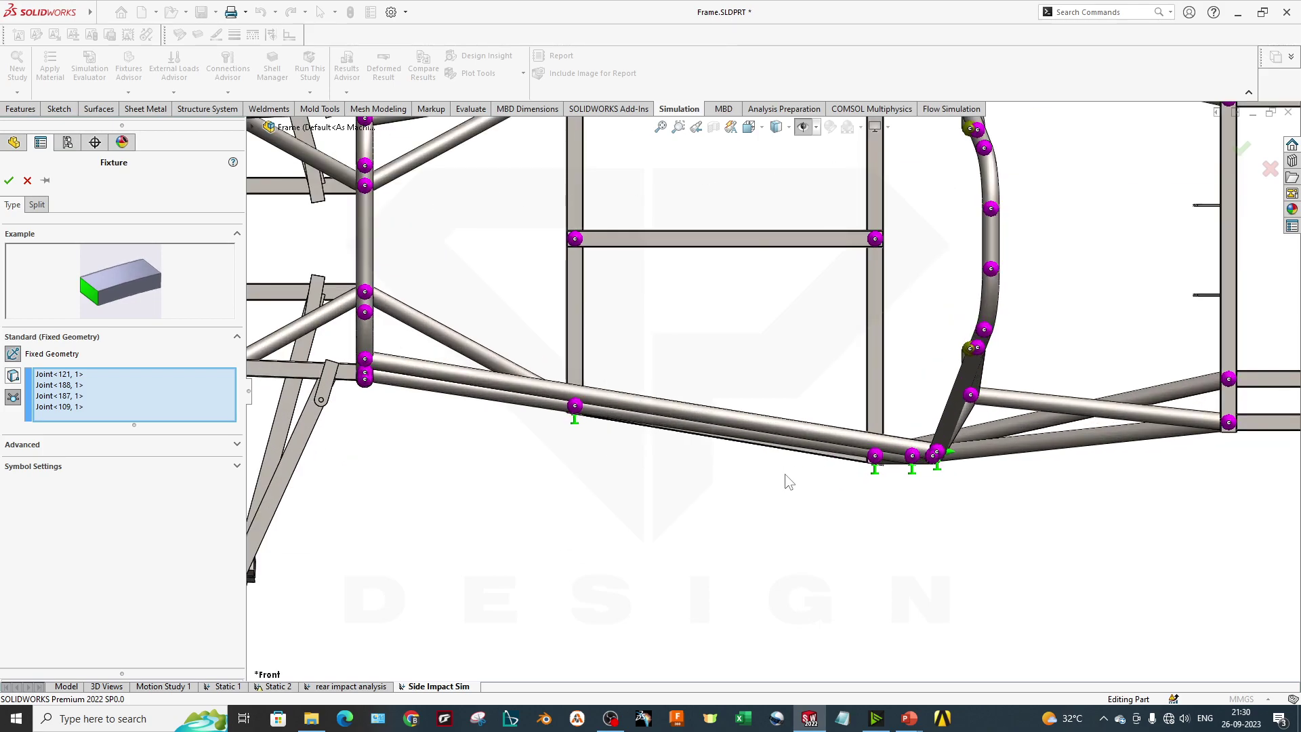
scroll(851, 474, "down", 3)
middle_click_drag(938, 515, 800, 352)
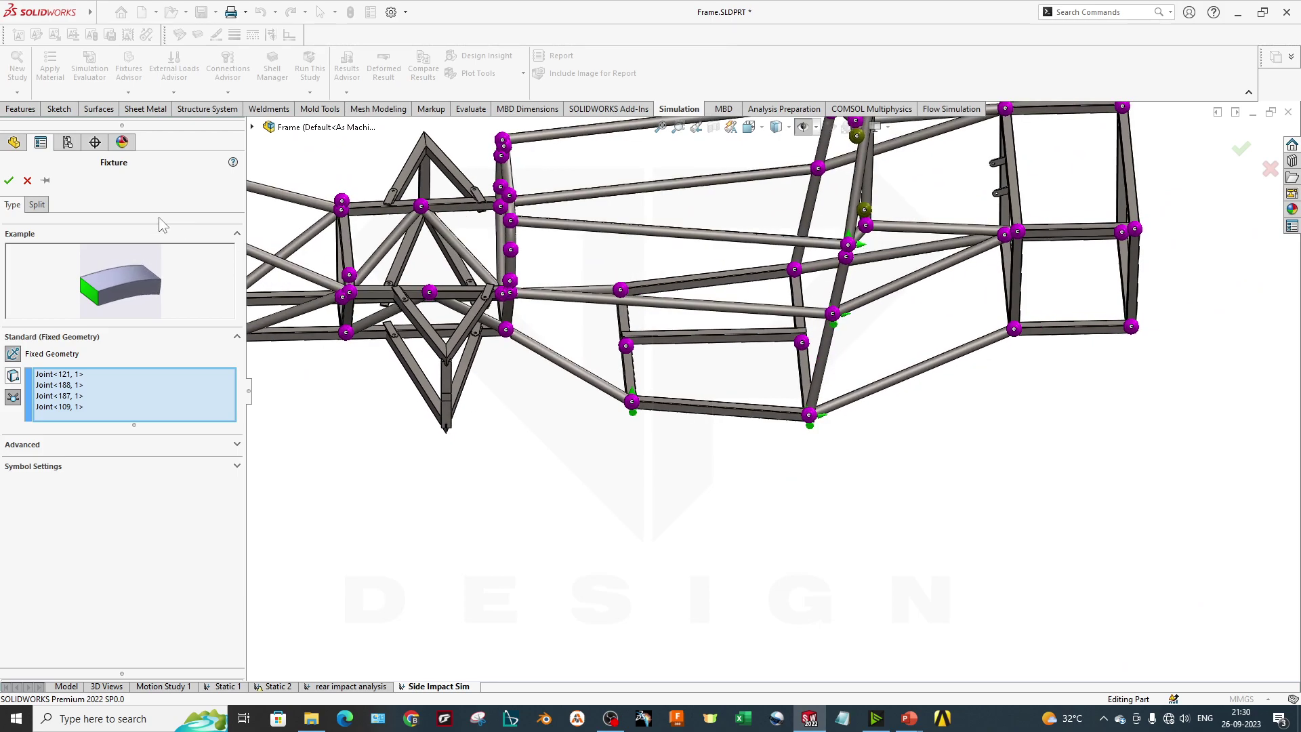
left_click(8, 179)
scroll(593, 292, "up", 3)
scroll(593, 293, "down", 3)
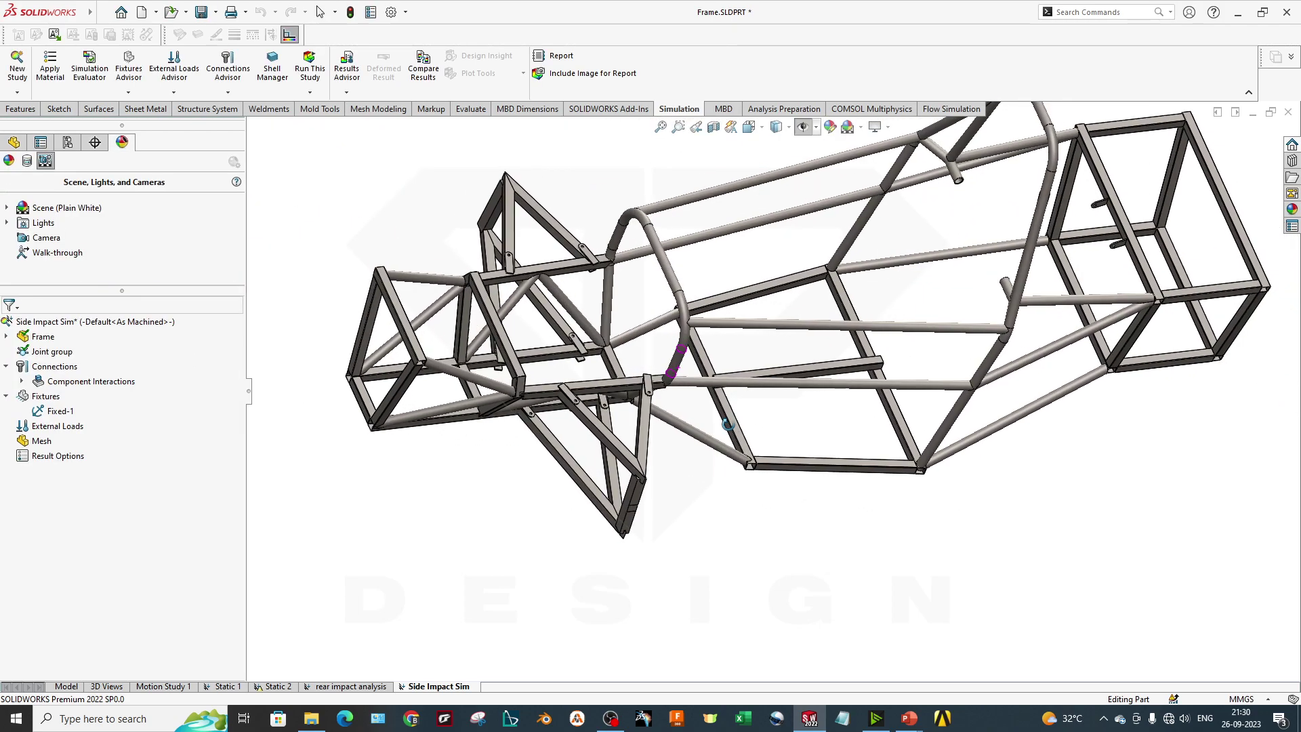
Start a Force load on four frame joints, including Joint<5,1> and Joint<89,1>
right_click(57, 427)
left_click(87, 118)
middle_click_drag(859, 227, 873, 403)
left_click(13, 312)
middle_click_drag(1013, 377, 1078, 319)
middle_click_drag(967, 240, 1010, 286)
scroll(1013, 291, "down", 5)
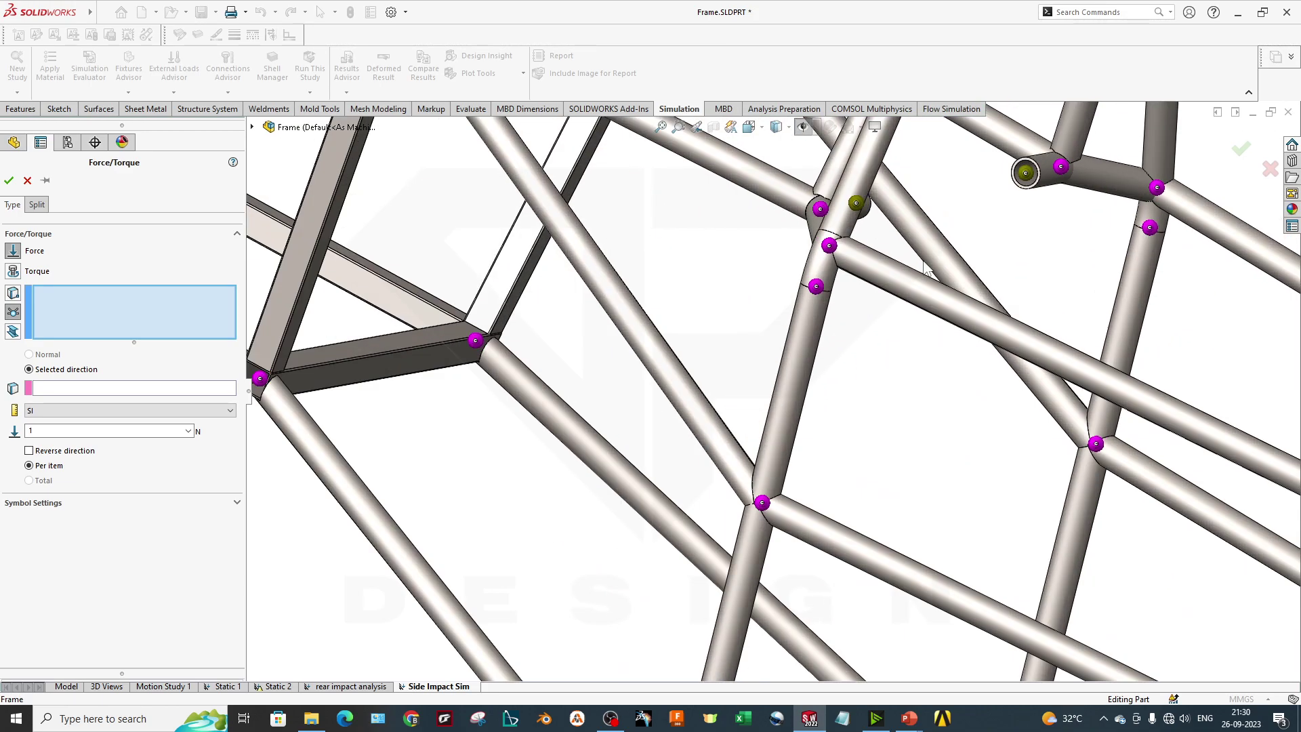
left_click(828, 250)
scroll(863, 376, "up", 4)
left_click(771, 439)
middle_click_drag(772, 440, 742, 527)
left_click(883, 542)
scroll(861, 583, "up", 4)
scroll(864, 583, "down", 2)
left_click(836, 502)
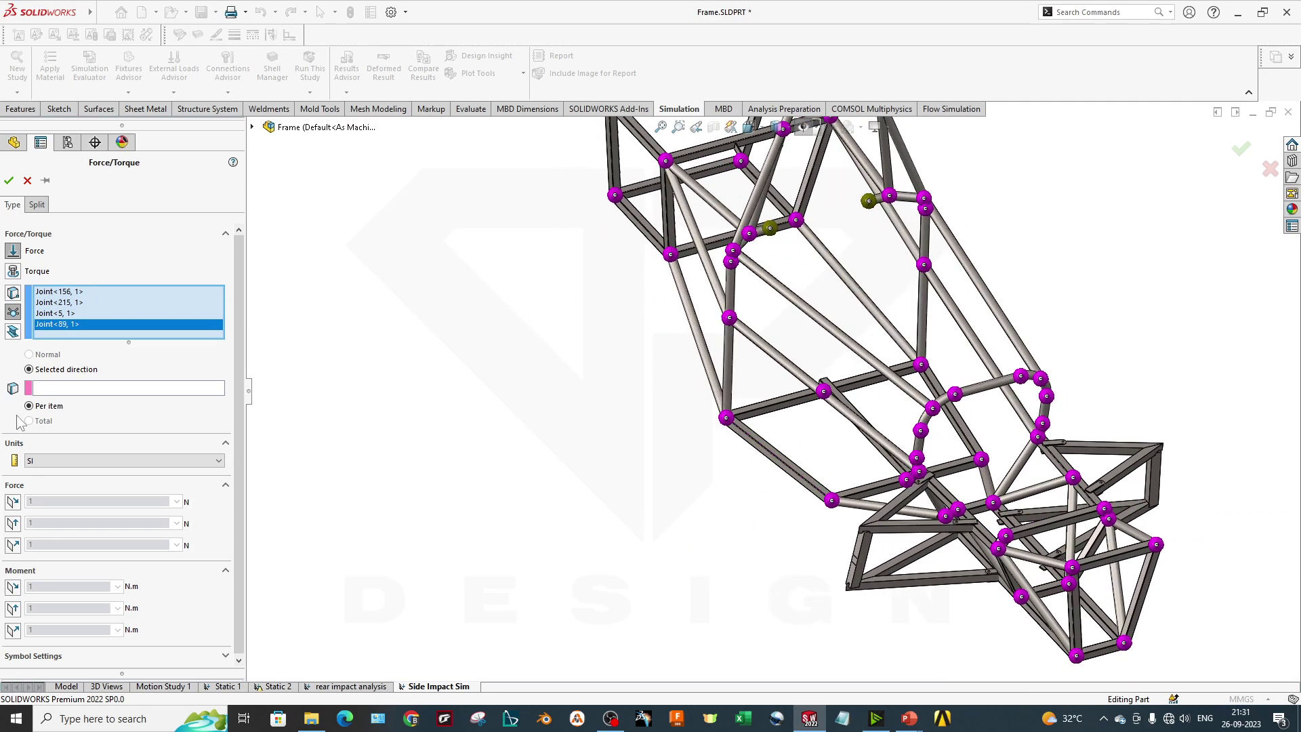
Direct the 5000 N force along the chosen frame member, reversed, and confirm it
left_click(82, 389)
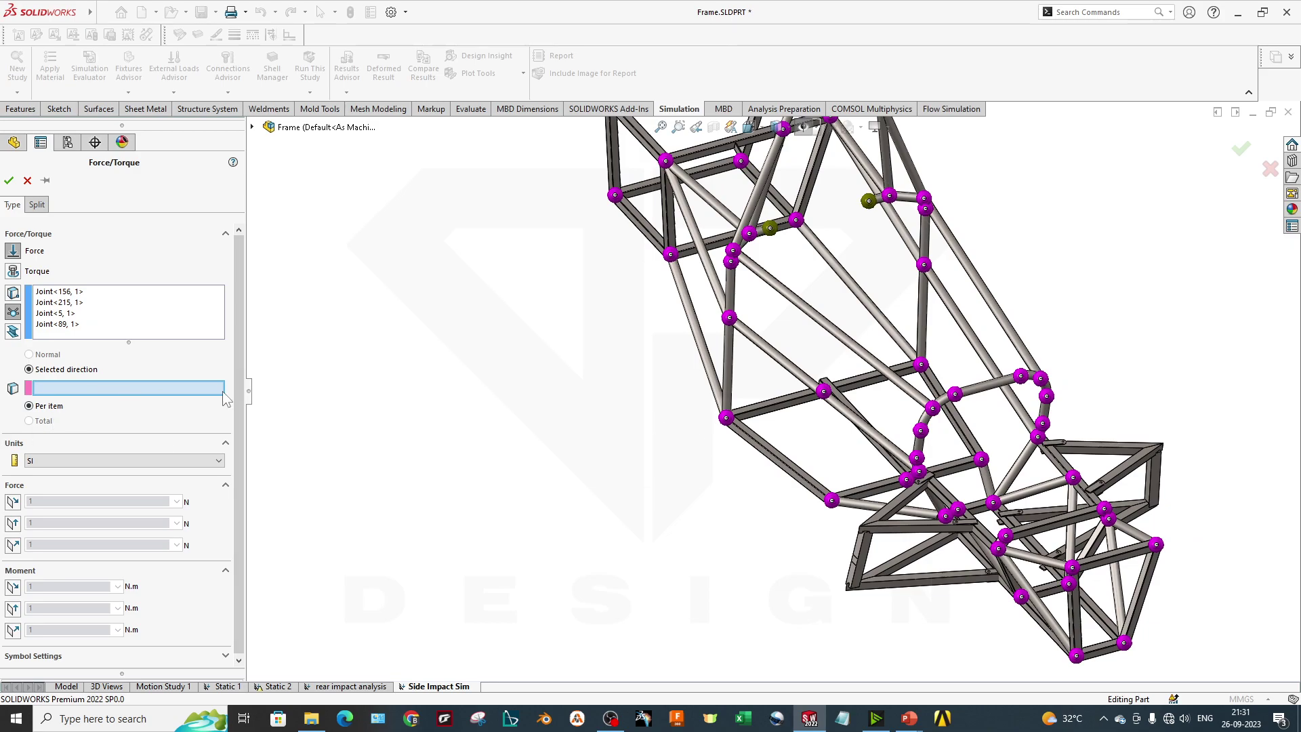
left_click(779, 404)
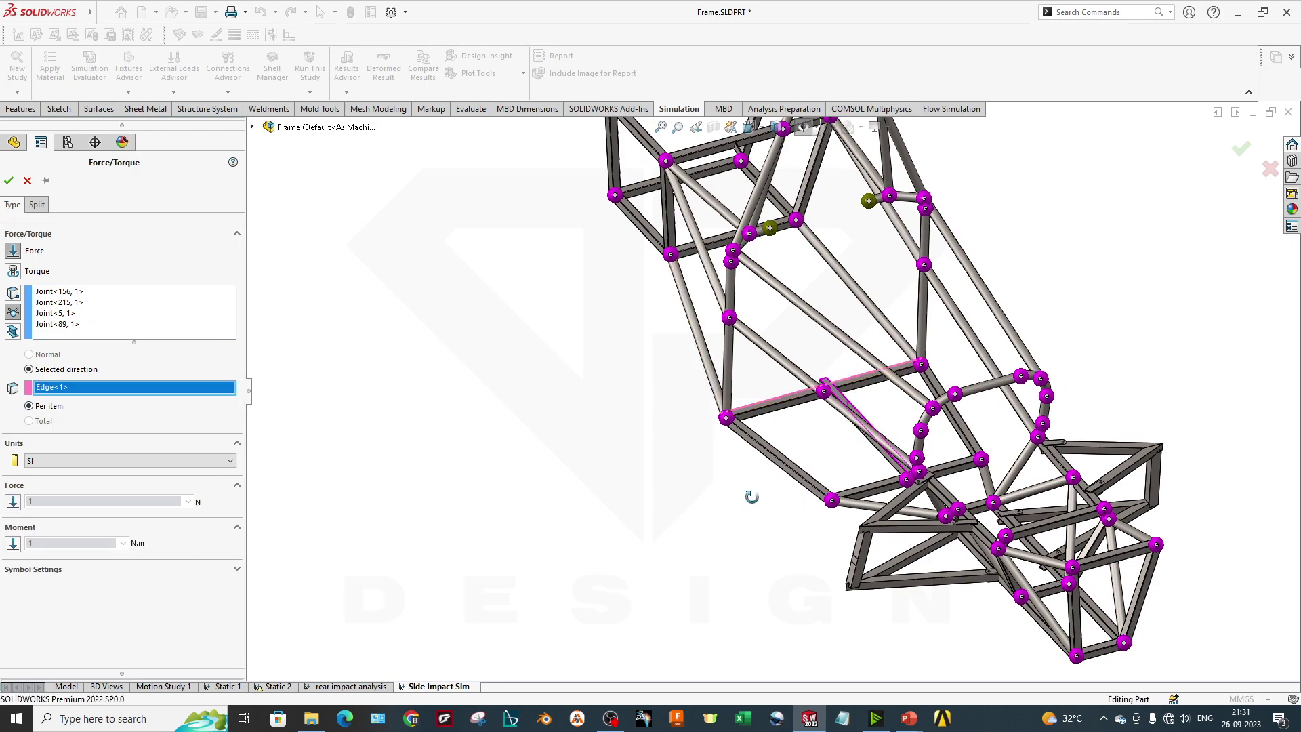
middle_click_drag(755, 503, 723, 522)
scroll(981, 493, "up", 1)
scroll(984, 479, "down", 2)
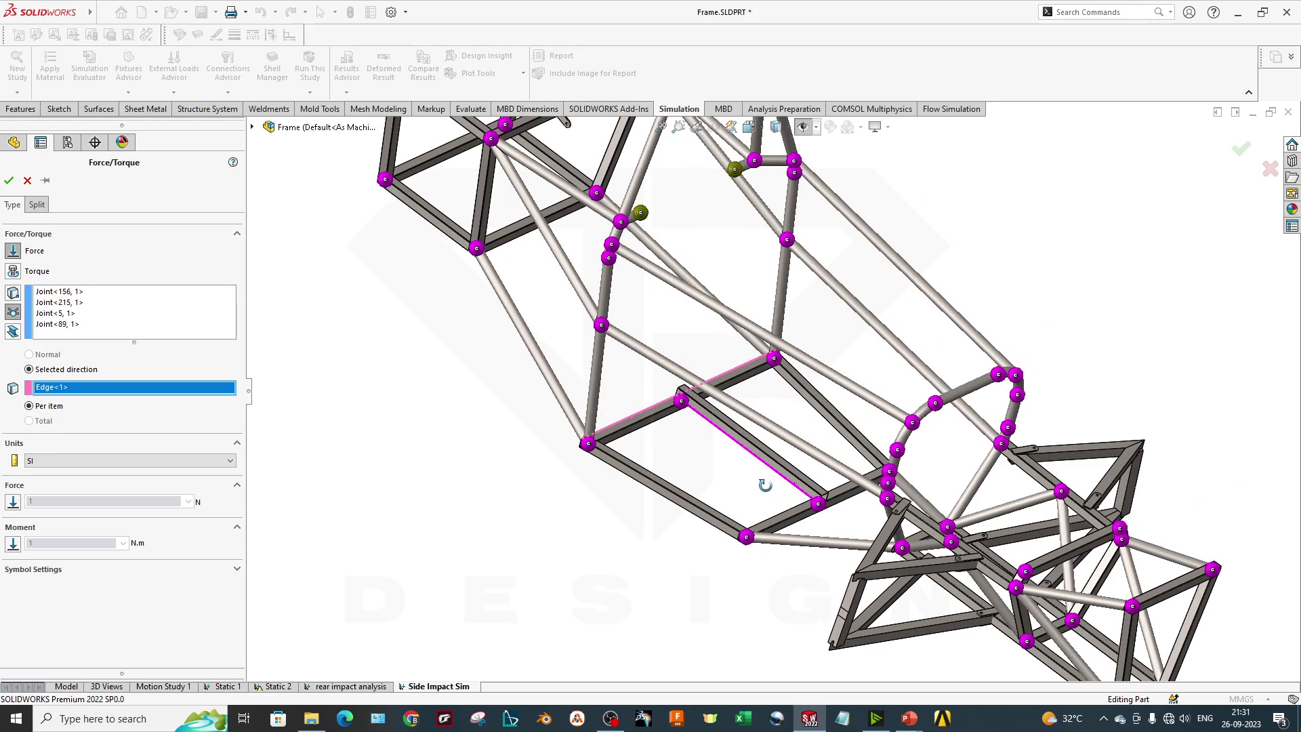
middle_click_drag(771, 486, 815, 458)
left_click(13, 501)
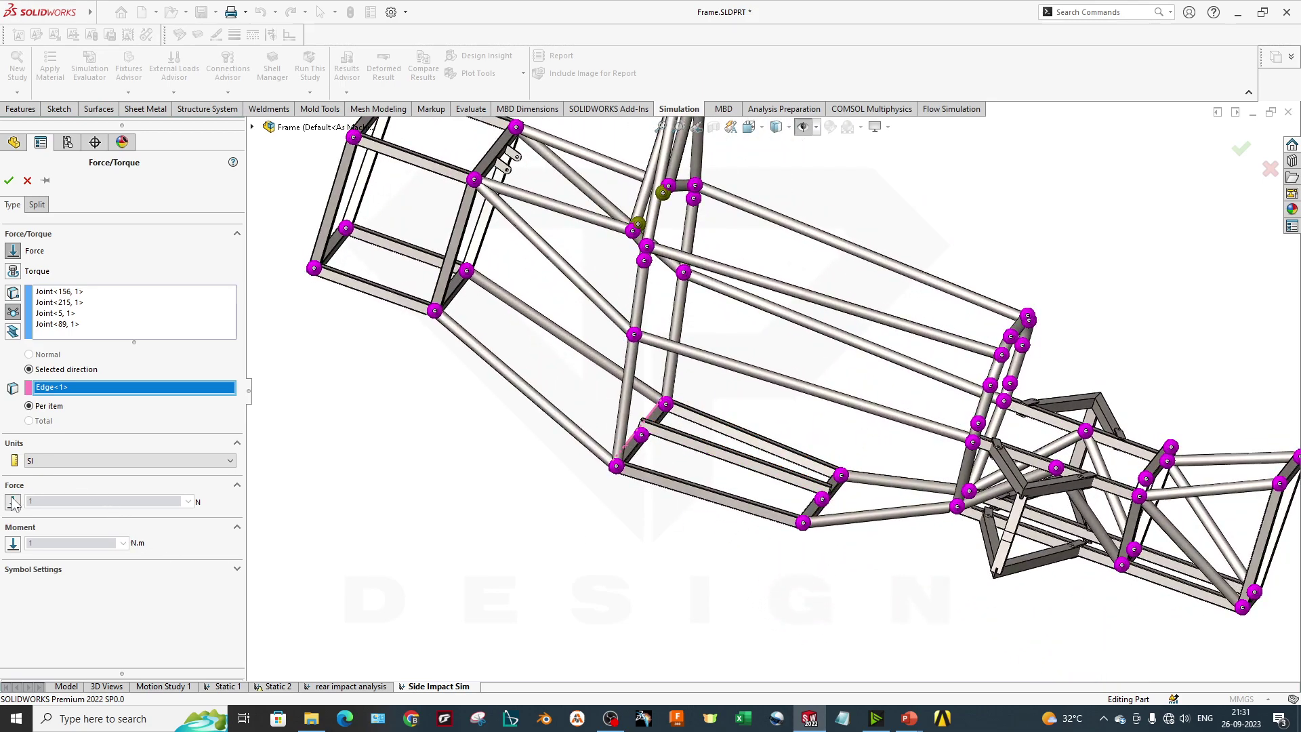
scroll(630, 542, "down", 5)
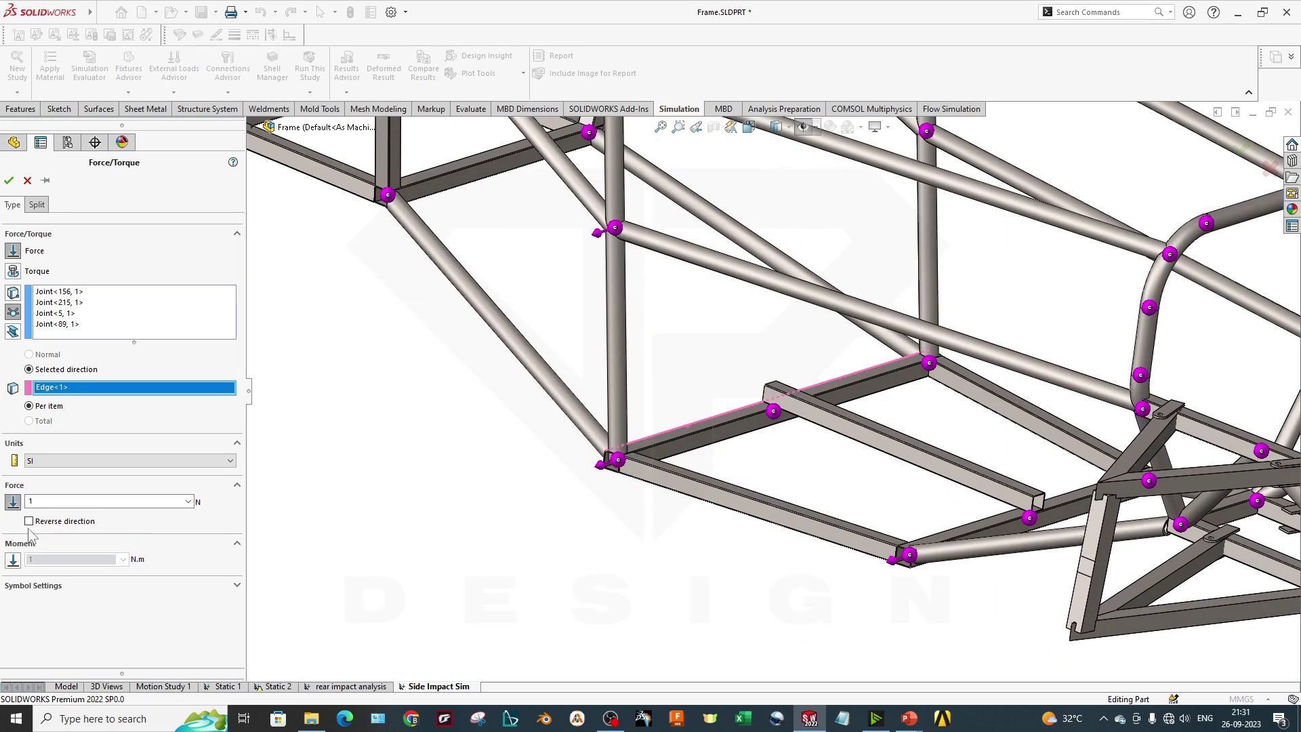
left_click(29, 521)
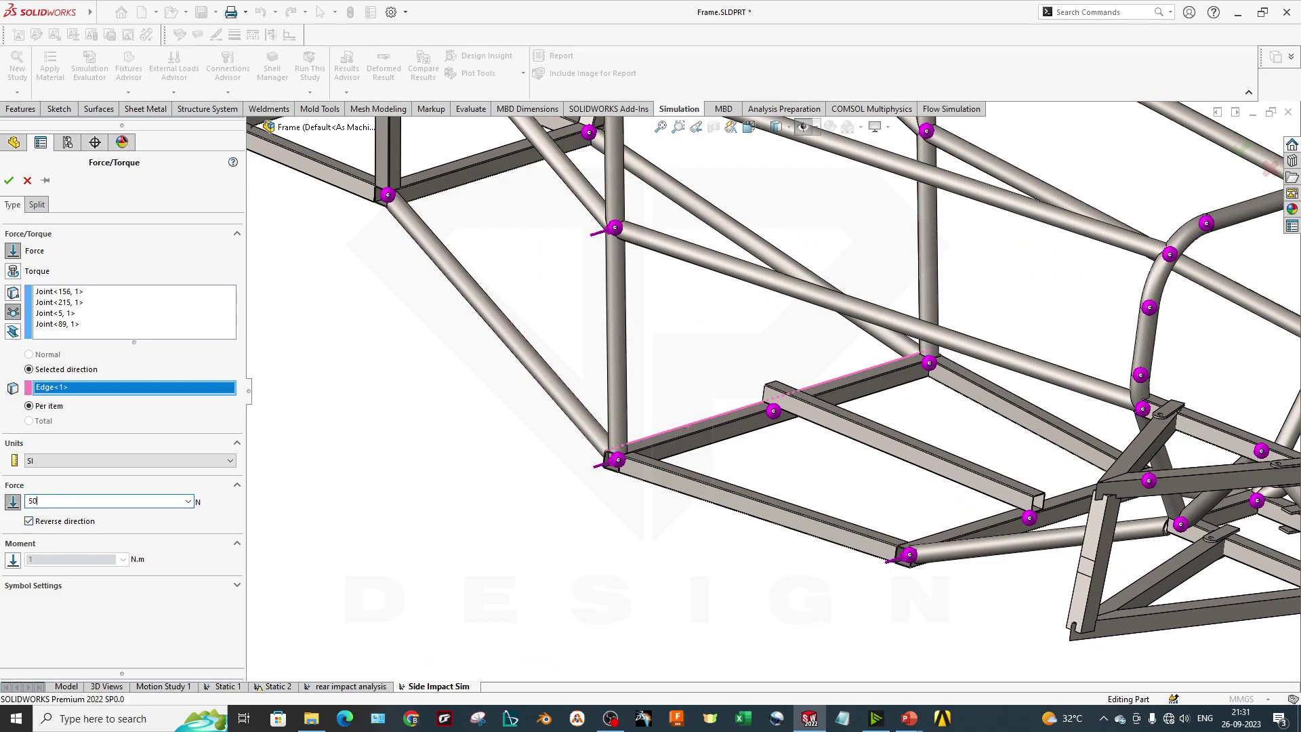
left_click(10, 179)
scroll(536, 433, "up", 5)
middle_click_drag(946, 511, 787, 484)
scroll(790, 485, "up", 4)
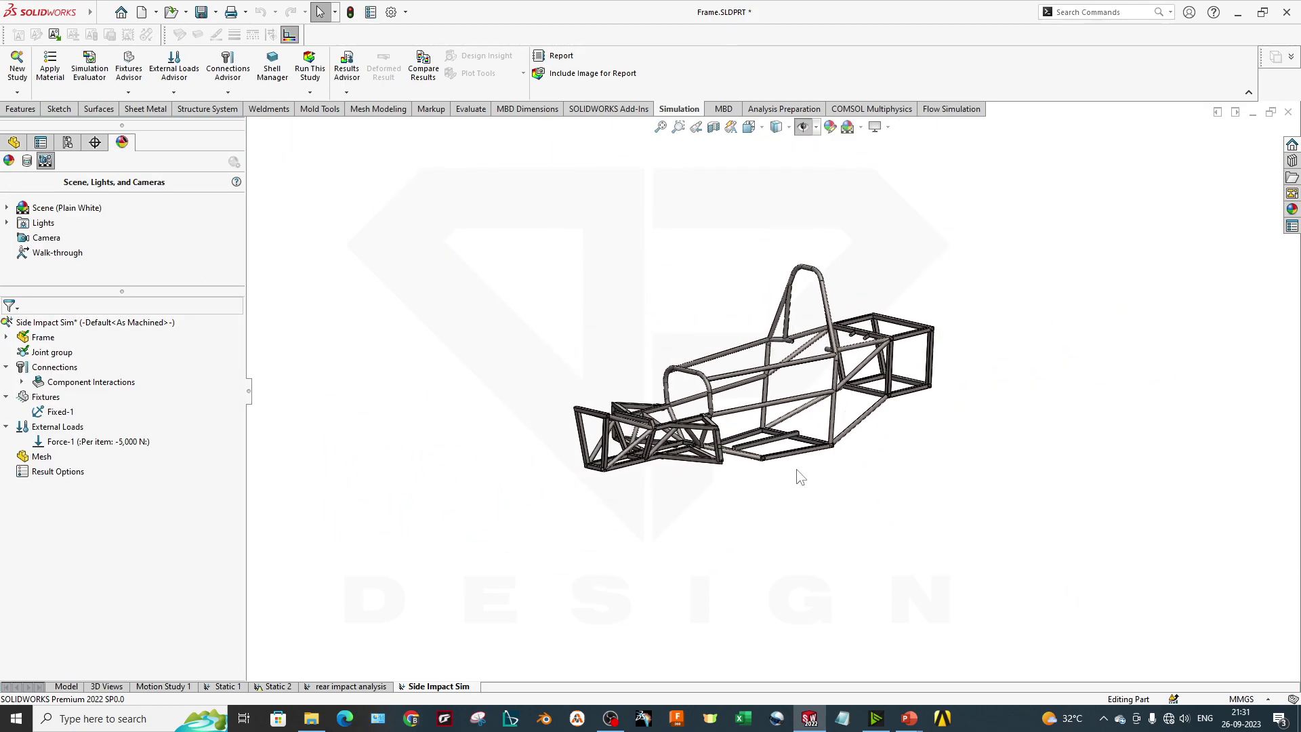
Mesh the frame at Fine density and run the Side Impact Sim study
scroll(790, 485, "down", 2)
scroll(833, 436, "down", 2)
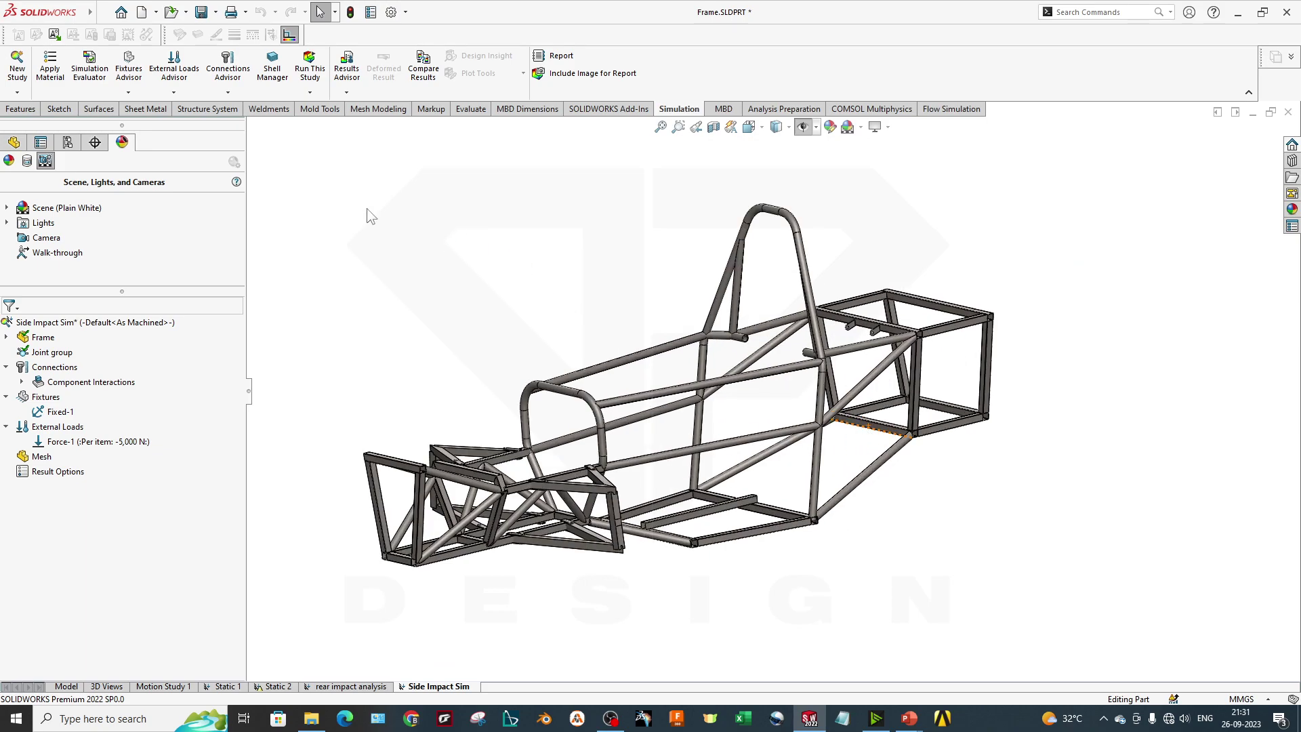
right_click(41, 456)
left_click(114, 232)
left_click_drag(130, 221, 136, 221)
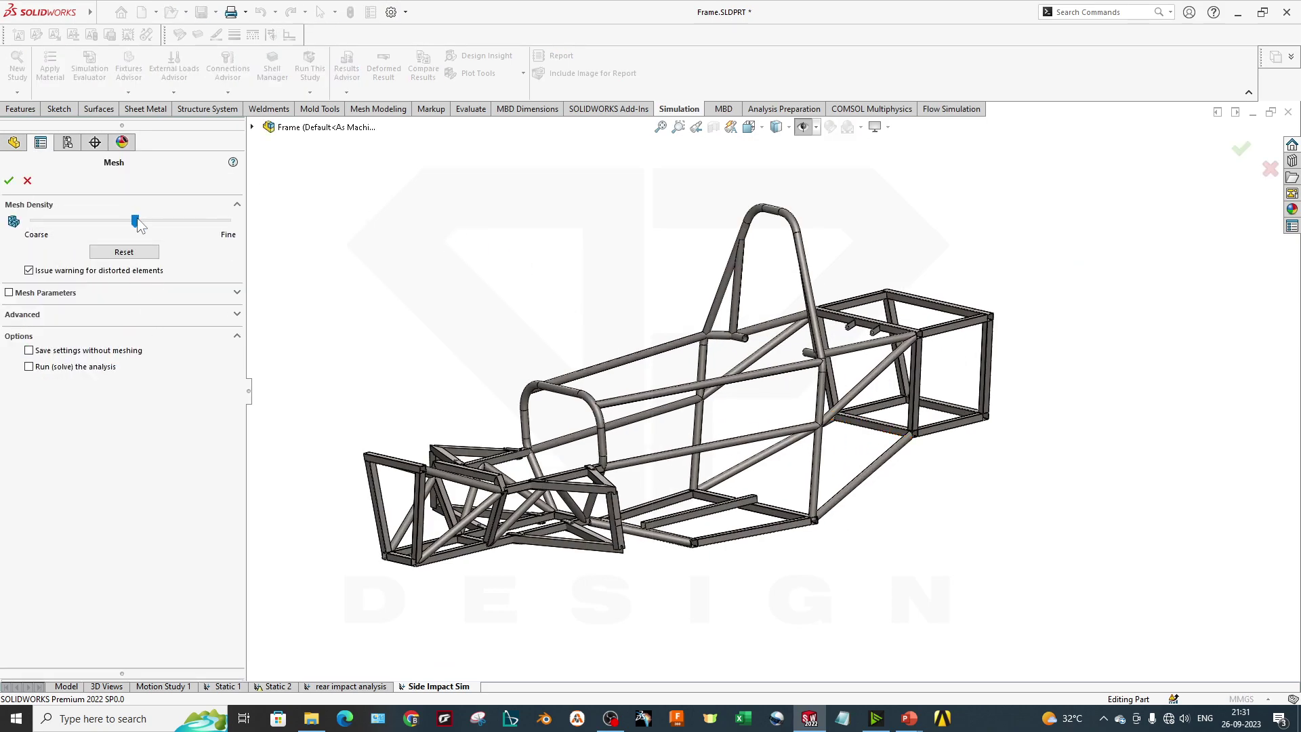
left_click_drag(230, 221, 230, 220)
left_click(9, 180)
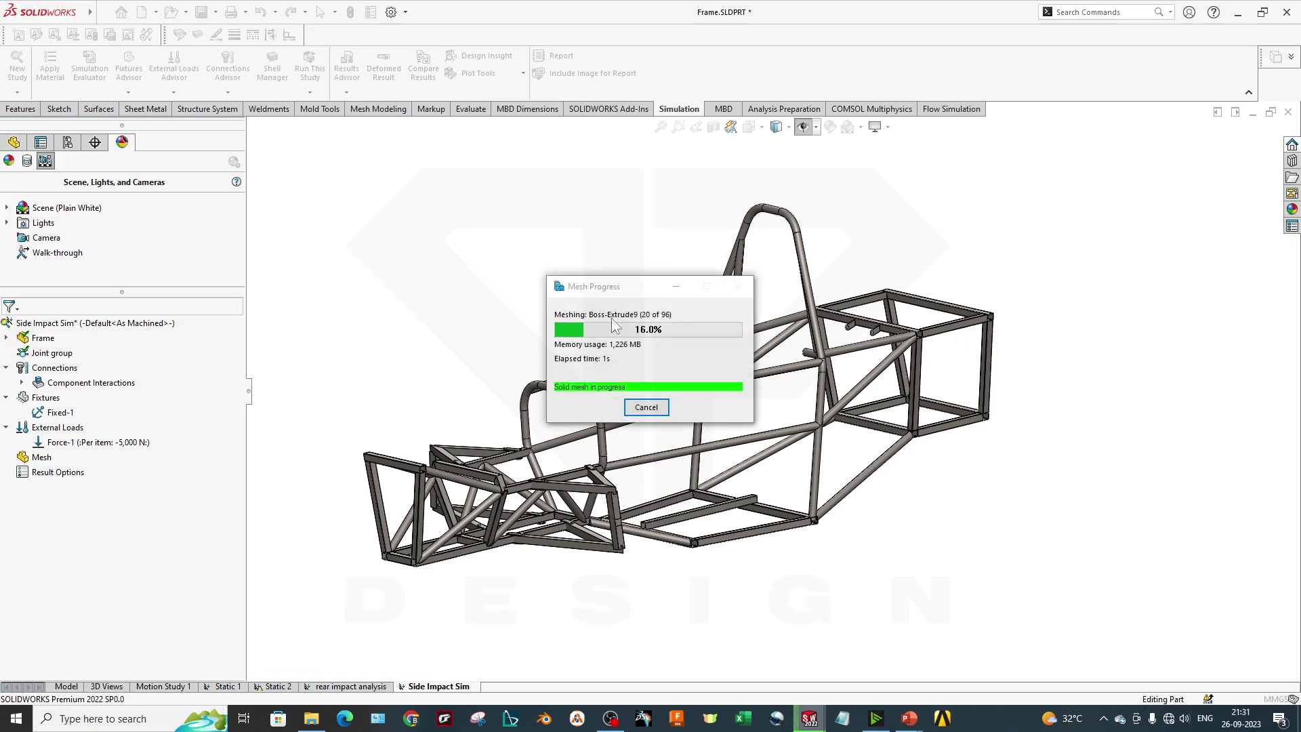
left_click_drag(640, 290, 584, 316)
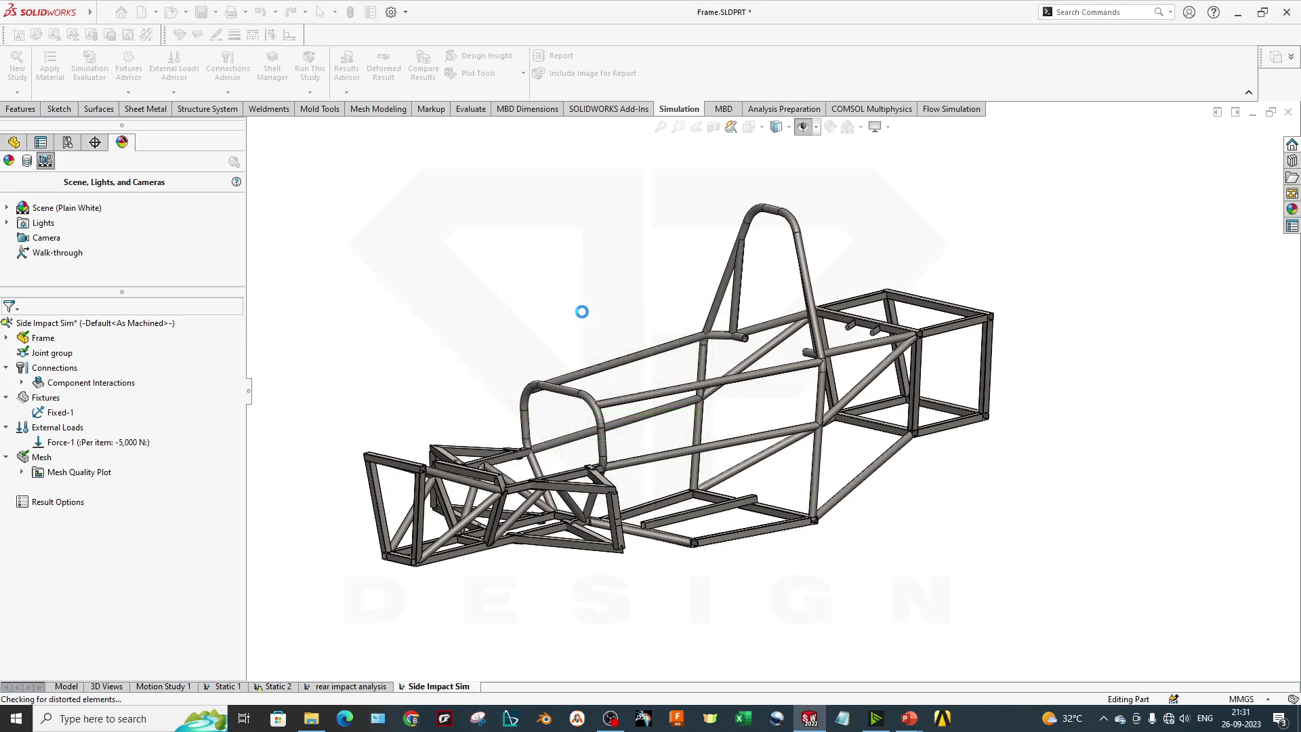
middle_click_drag(752, 402, 704, 401)
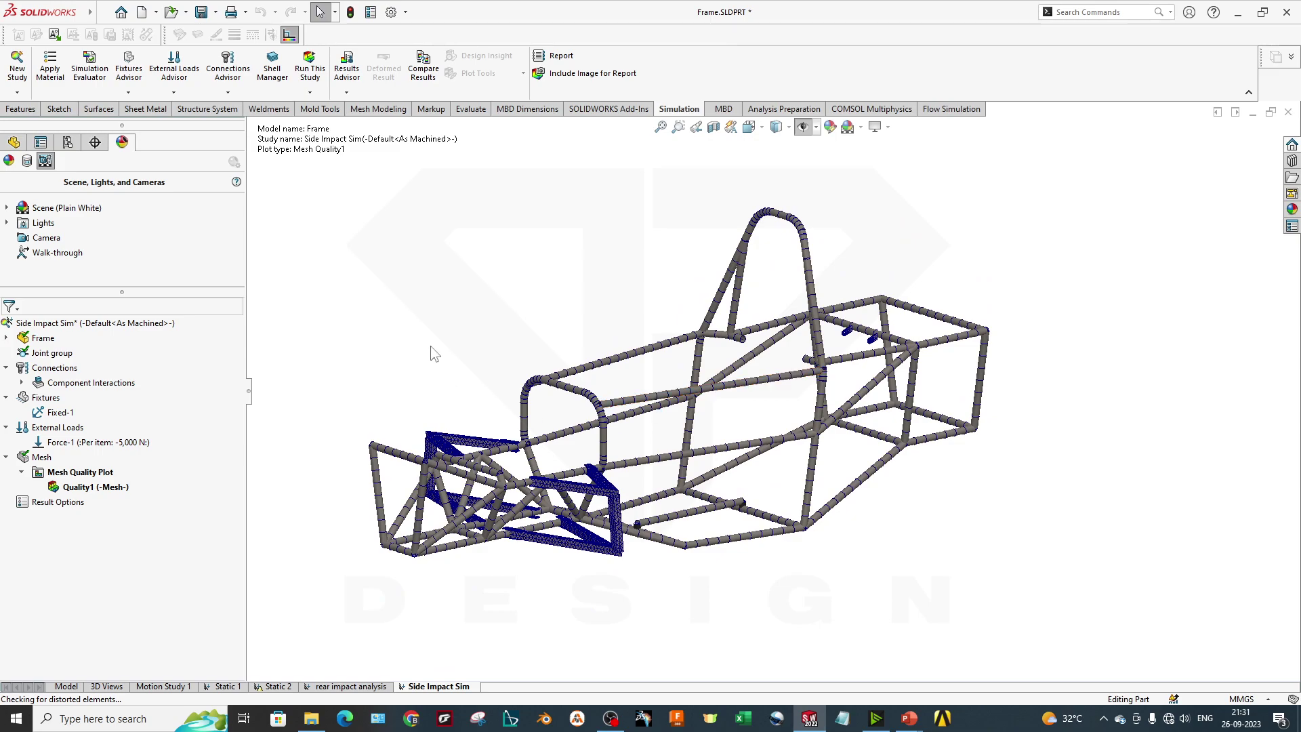
left_click(309, 91)
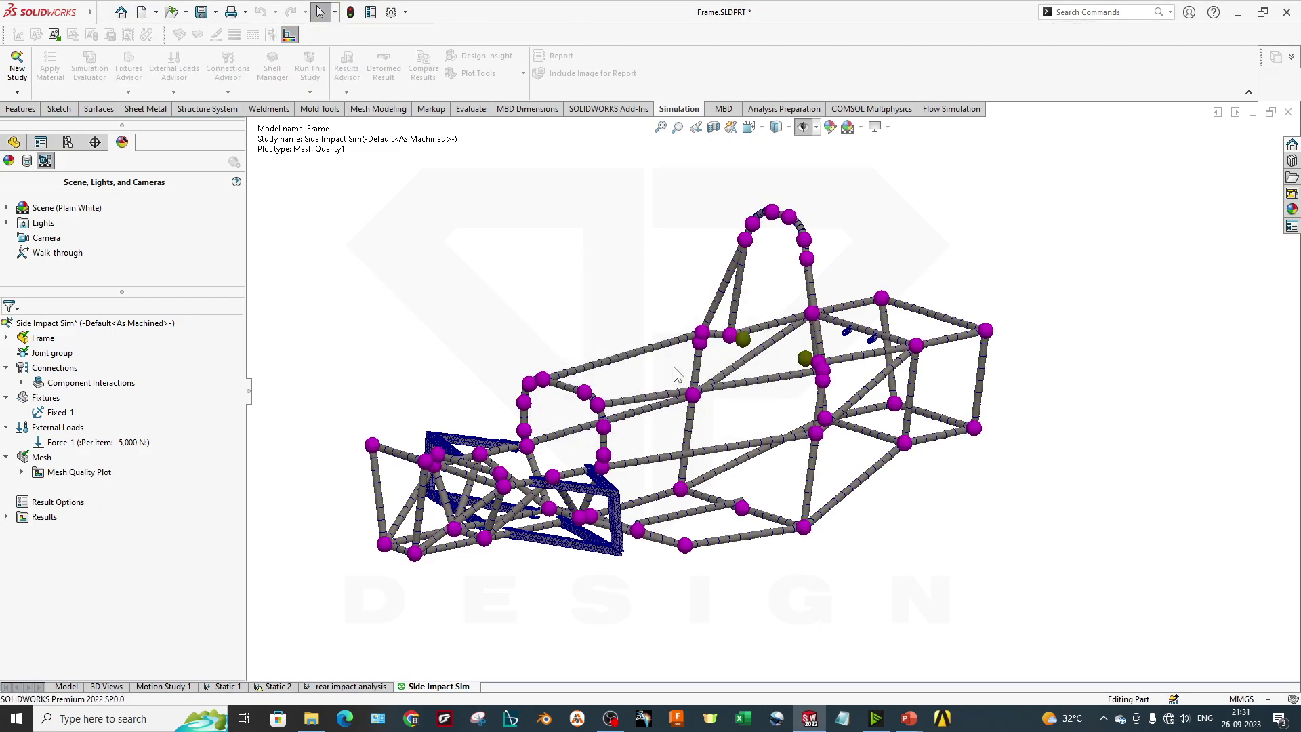
Change Stress1 to Axial beam stress, now ranging 5.347e+07 to -7.429e+07 N/m^2
middle_click_drag(684, 372, 709, 445)
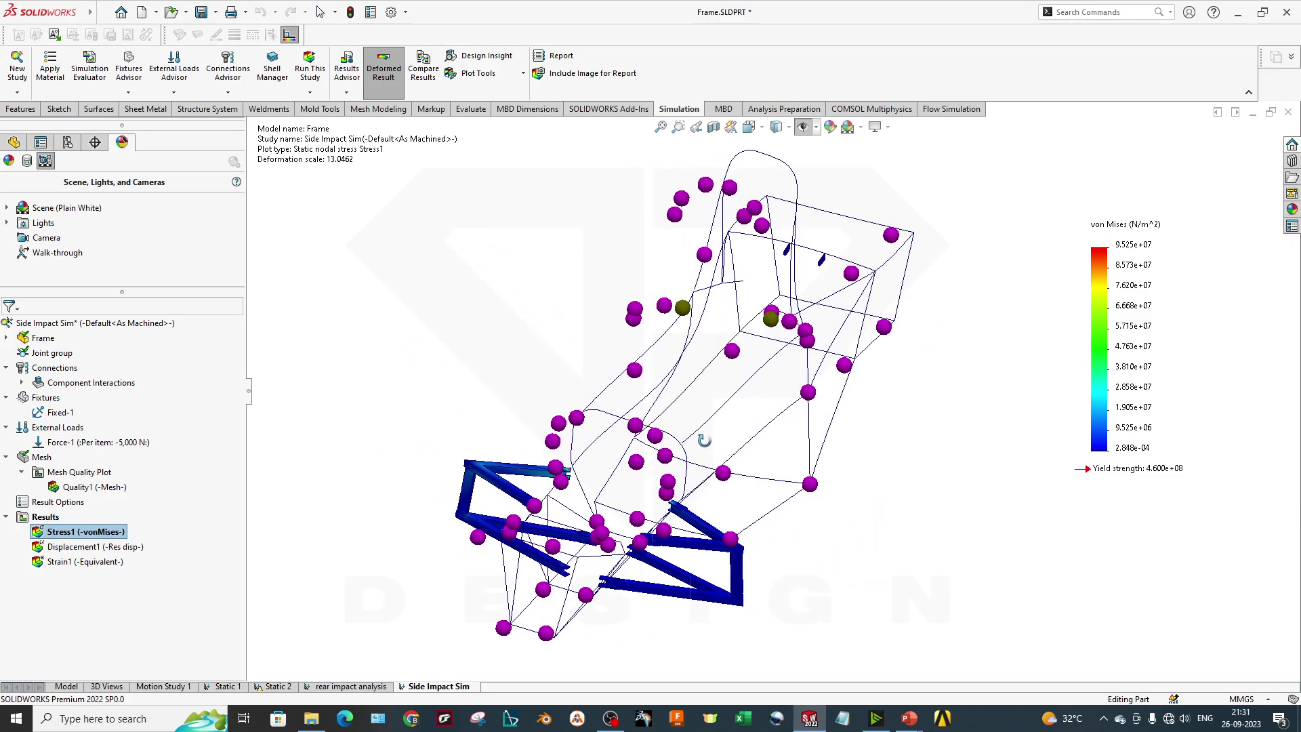
double_click(1130, 357)
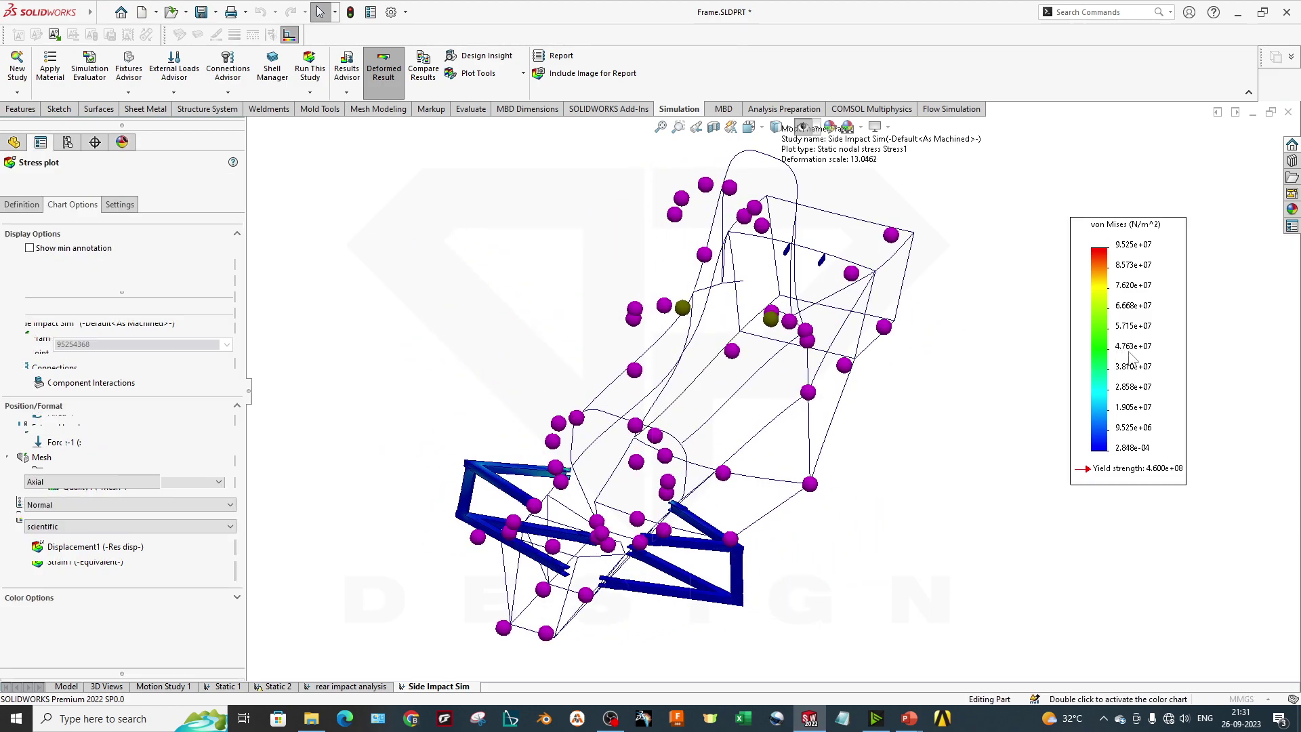
left_click(21, 205)
left_click(46, 263)
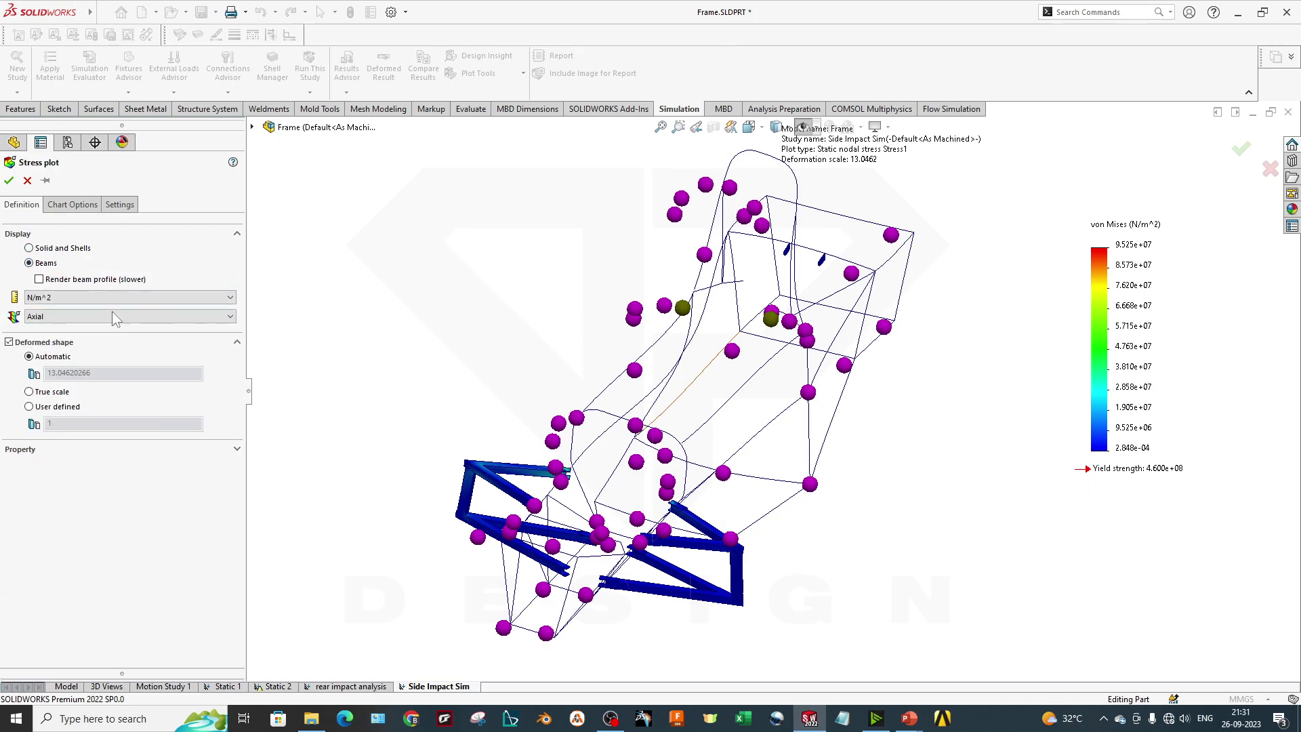
left_click(9, 180)
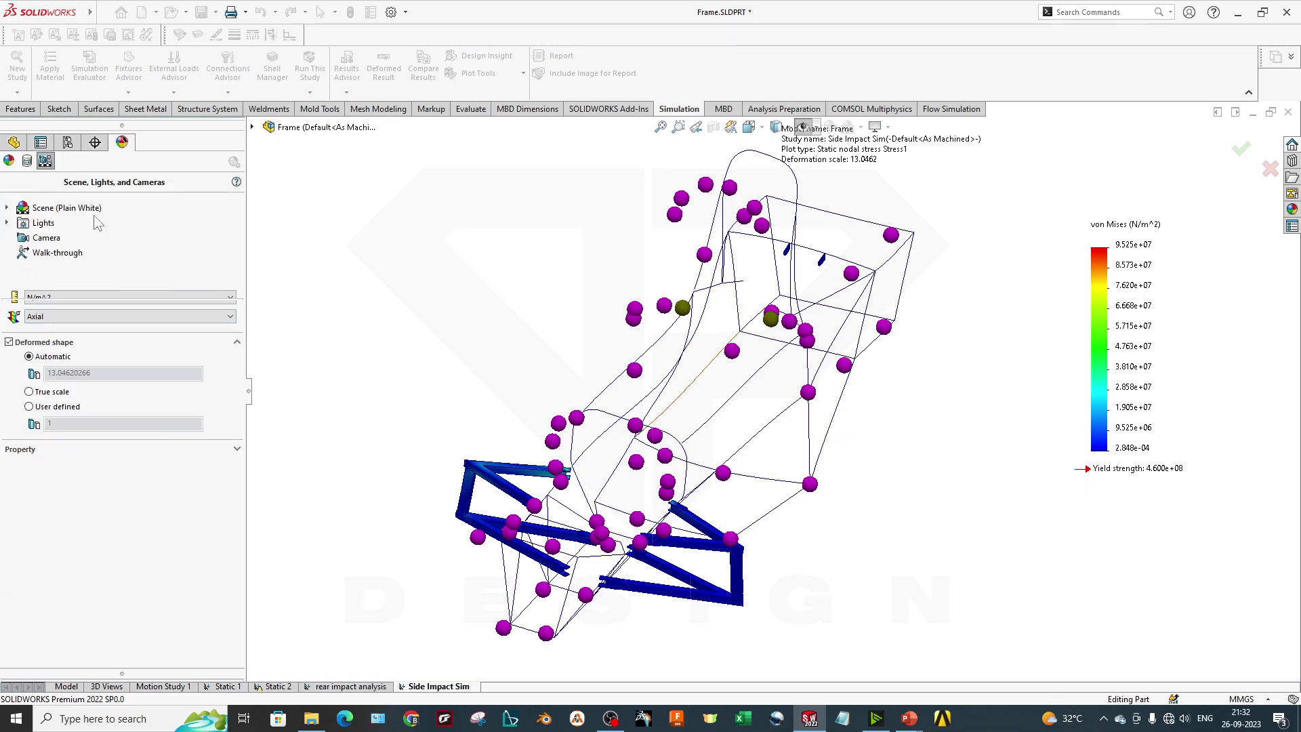
mouse_move(854, 427)
middle_mouse_down()
mouse_move(938, 372)
mouse_move(934, 399)
middle_mouse_up()
mouse_move(541, 410)
middle_mouse_down()
mouse_move(586, 412)
mouse_move(645, 314)
mouse_move(732, 392)
mouse_move(822, 415)
mouse_move(779, 407)
mouse_move(665, 445)
mouse_move(767, 500)
mouse_move(702, 456)
mouse_move(714, 517)
mouse_move(799, 581)
mouse_move(764, 465)
mouse_move(581, 445)
mouse_move(627, 288)
mouse_move(659, 416)
mouse_move(624, 456)
mouse_move(636, 326)
mouse_move(532, 469)
mouse_move(822, 357)
middle_mouse_up()
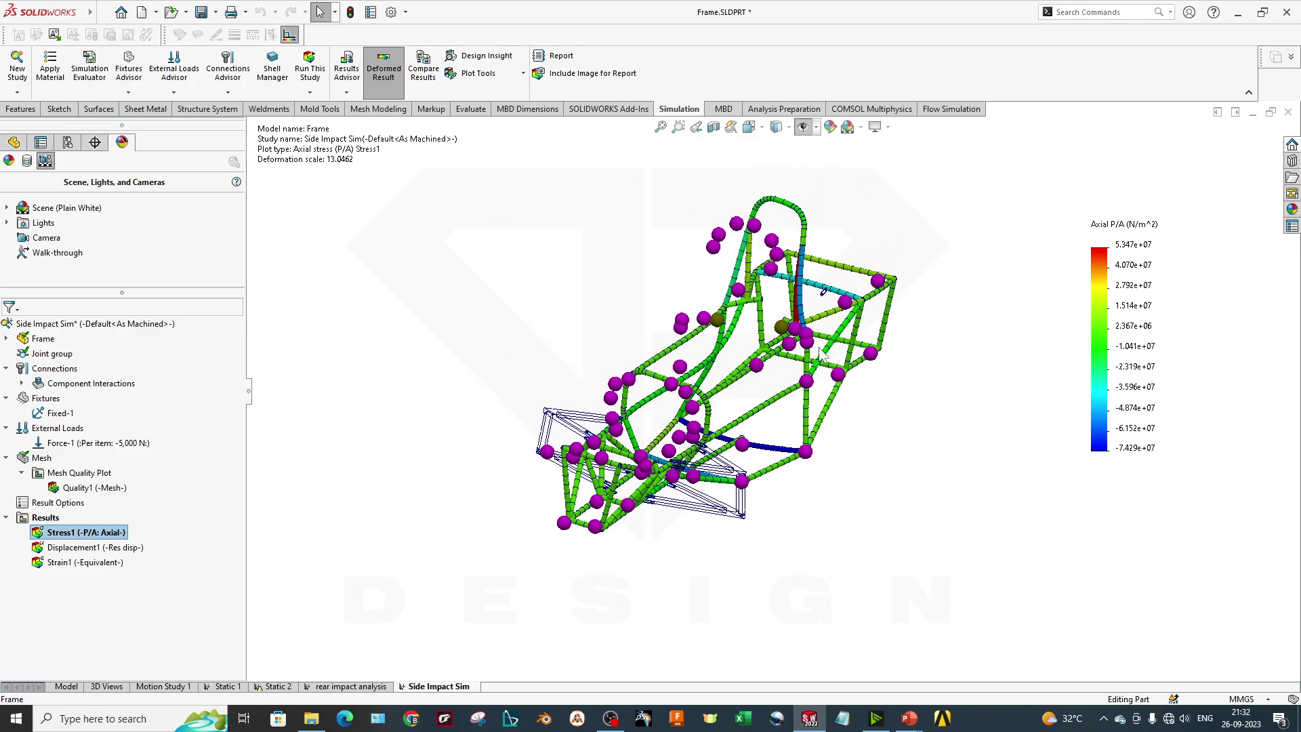
Display the Displacement1 plot, with resultant displacement peaking at 1.941e+01 mm
scroll(751, 342, "down", 1)
middle_click_drag(796, 454, 789, 471)
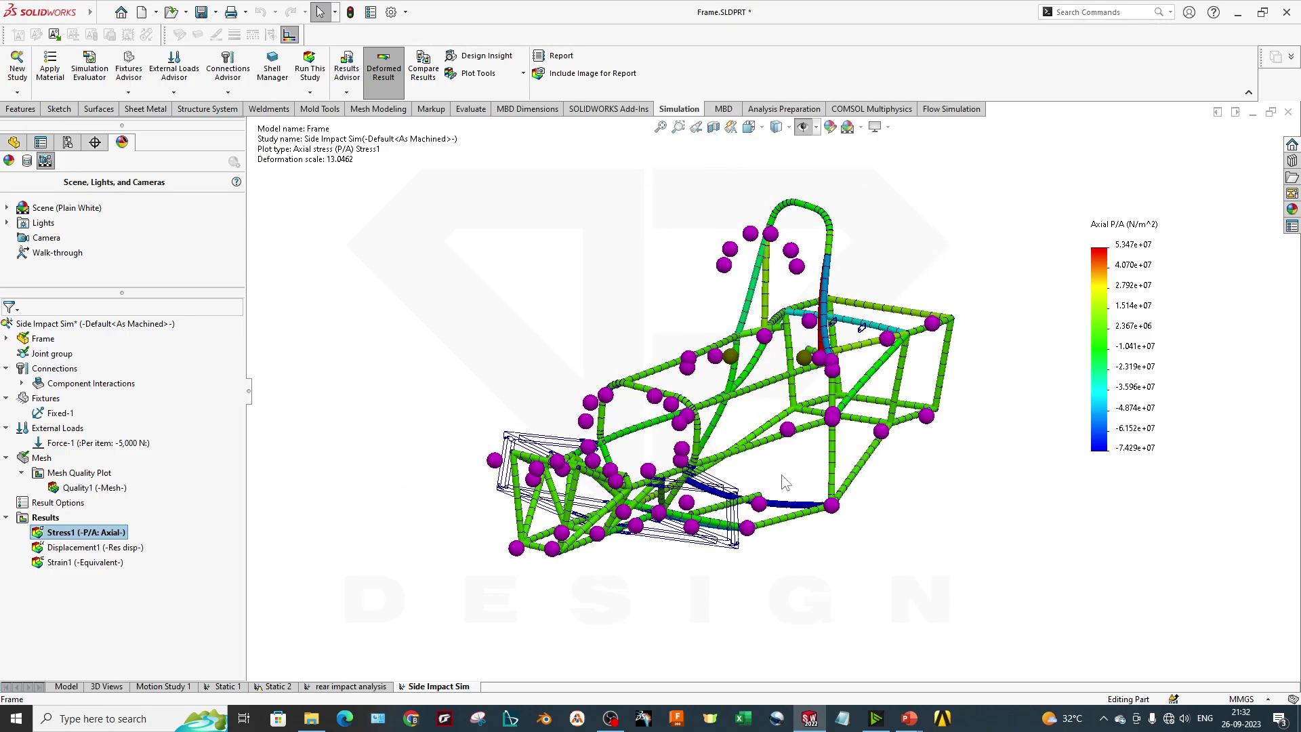
middle_click_drag(803, 414, 787, 468)
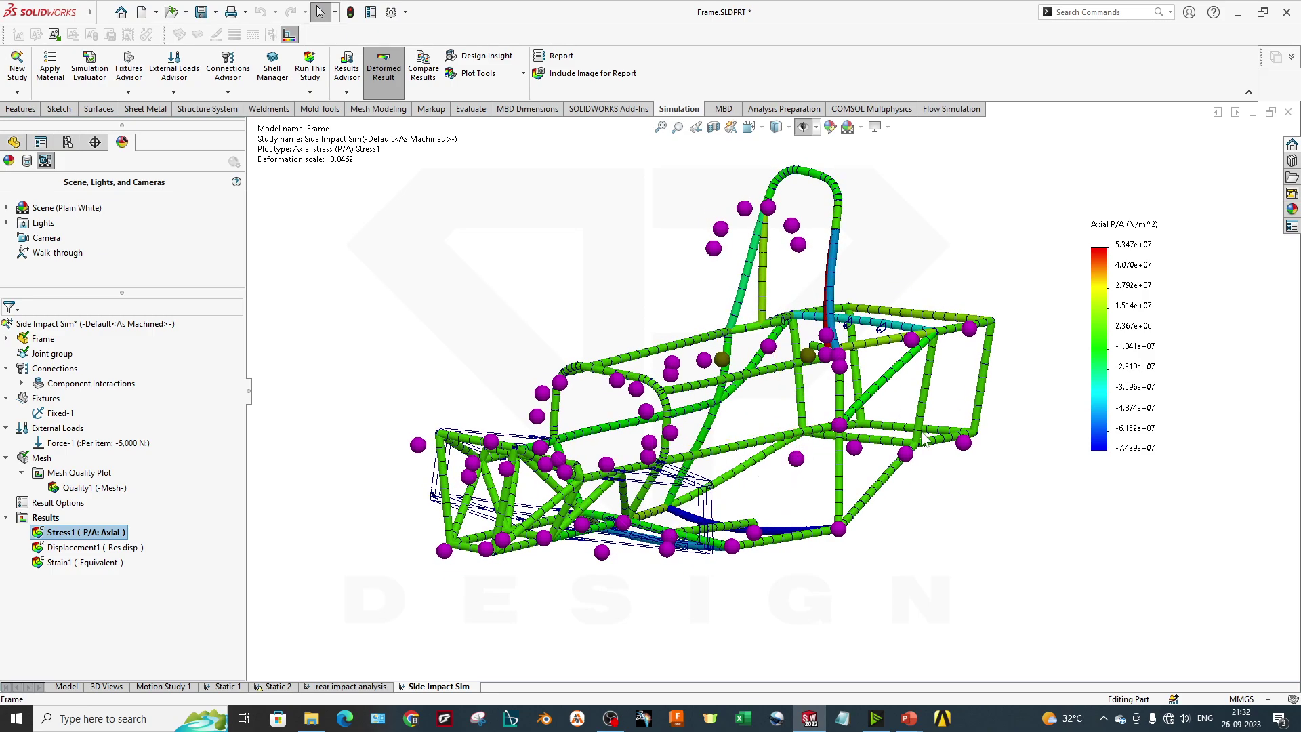
double_click(135, 547)
middle_click_drag(647, 467, 706, 488)
scroll(614, 415, "down", 4)
scroll(681, 437, "up", 3)
scroll(701, 442, "up", 3)
middle_click_drag(701, 442, 837, 469)
scroll(772, 446, "down", 4)
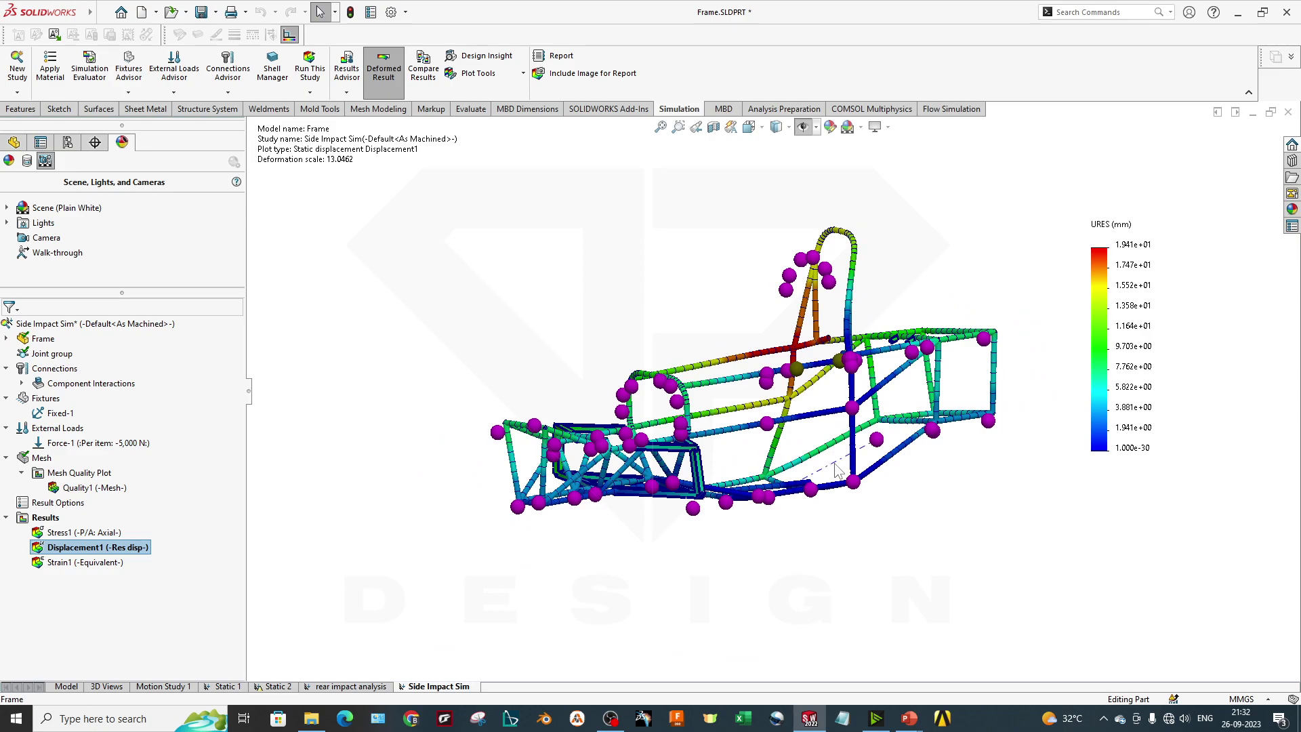